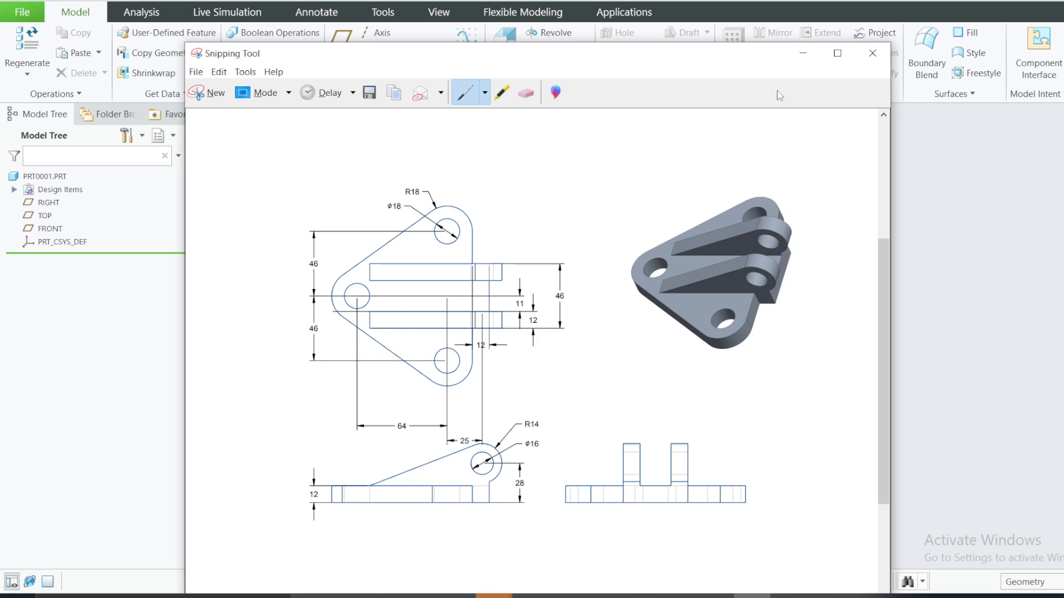
Step: Put the reference drawing away, start a sketch on the TOP datum plane and orient it to the 2D sketch view
{"action": "left_click", "coordinate": [803, 54]}
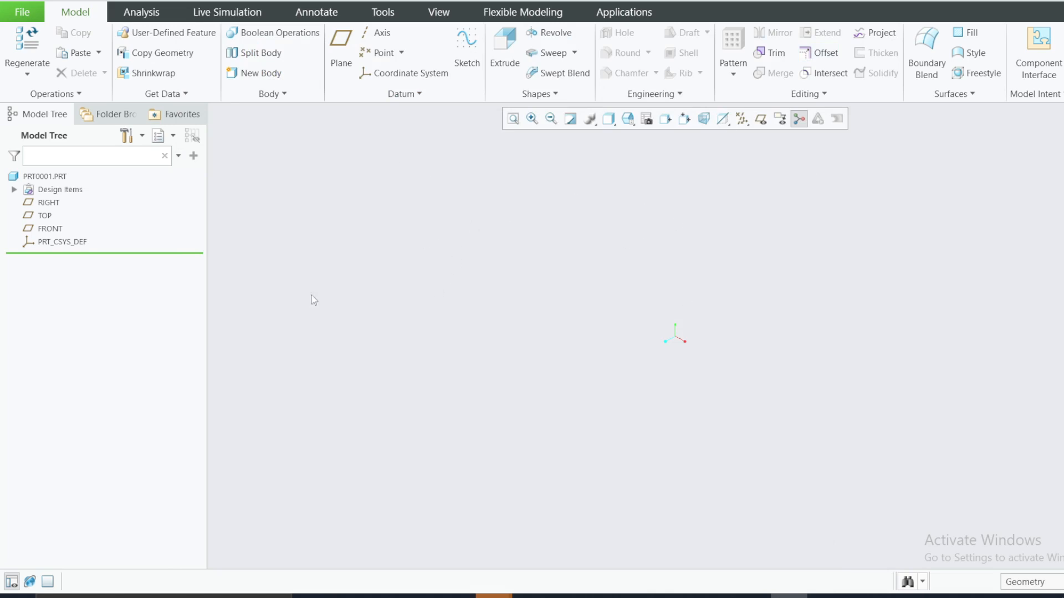
{"action": "right_click", "coordinate": [42, 216]}
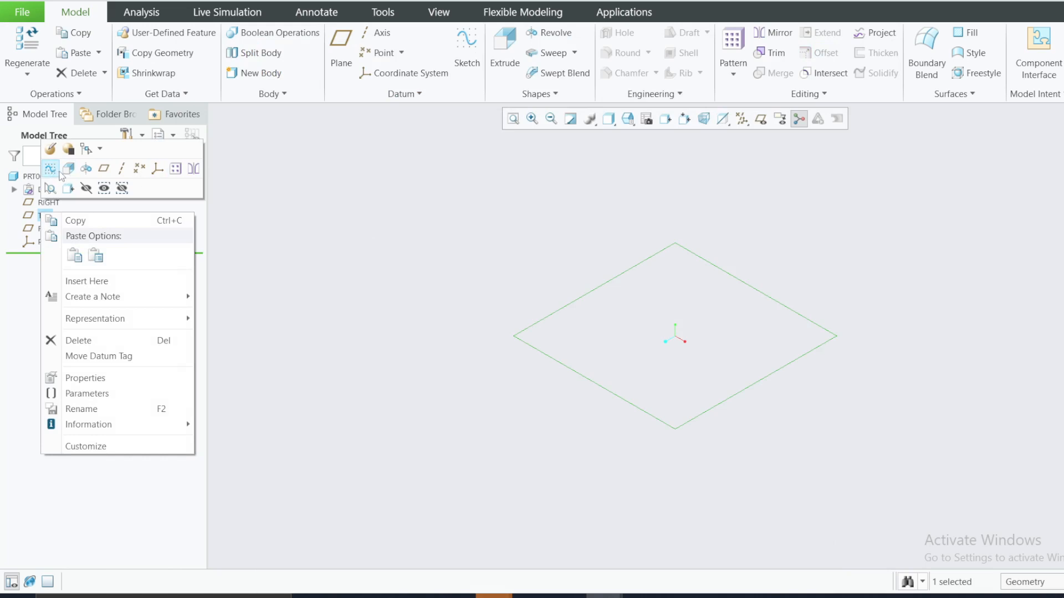
{"action": "left_click", "coordinate": [322, 196]}
{"action": "left_click", "coordinate": [52, 219]}
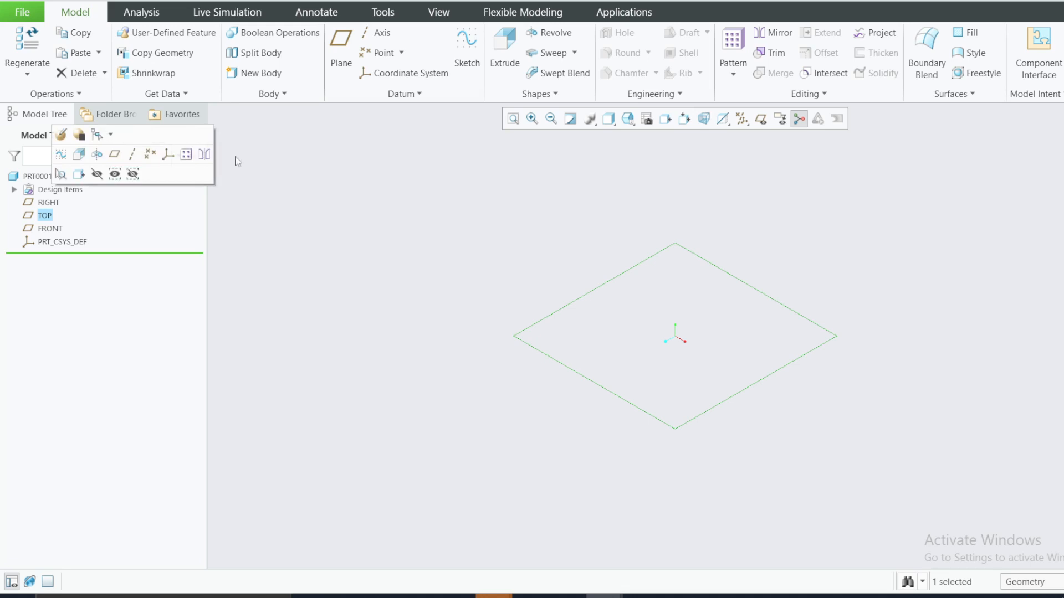
{"action": "right_click", "coordinate": [52, 216]}
{"action": "left_click", "coordinate": [61, 176]}
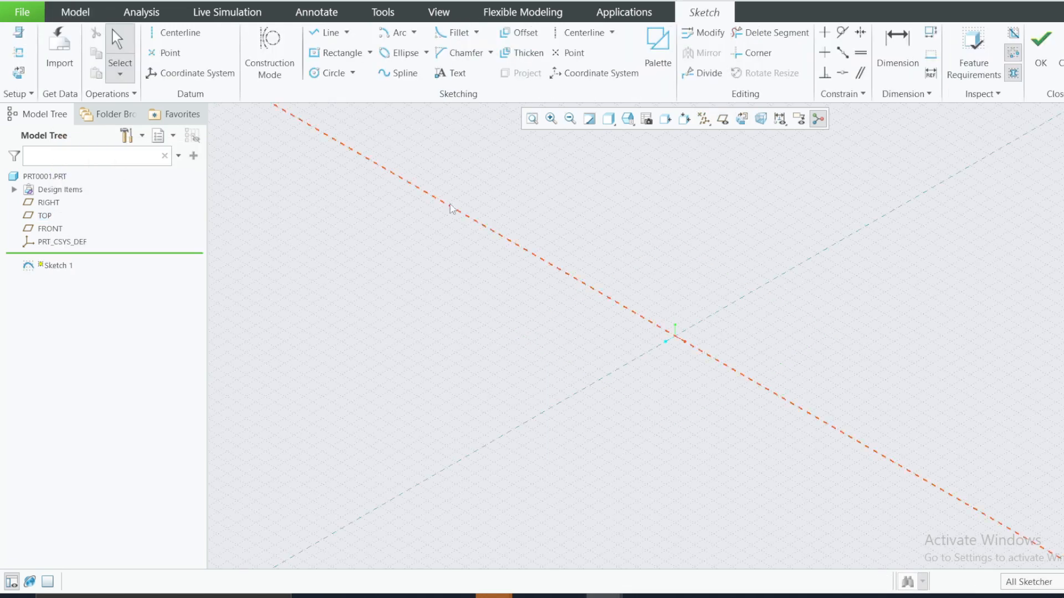
{"action": "left_click", "coordinate": [19, 72]}
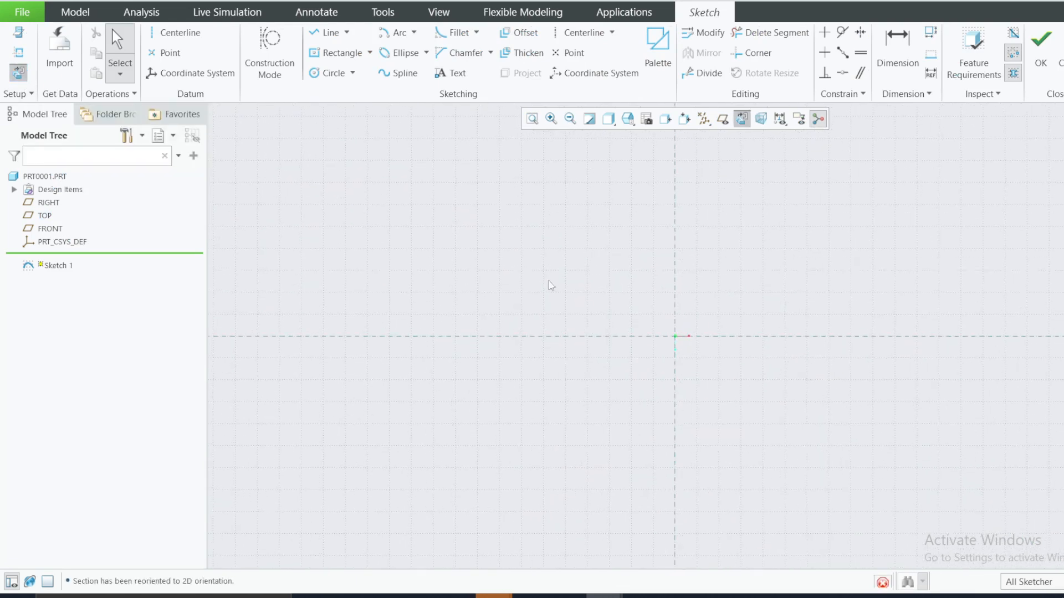
Step: Sketch a center-and-point circle about 18.8 in diameter on the vertical reference, about 41 above the horizontal reference
{"action": "scroll", "coordinate": [733, 375], "scroll_direction": "down", "scroll_amount": 4}
{"action": "scroll", "coordinate": [583, 261], "scroll_direction": "down", "scroll_amount": 3}
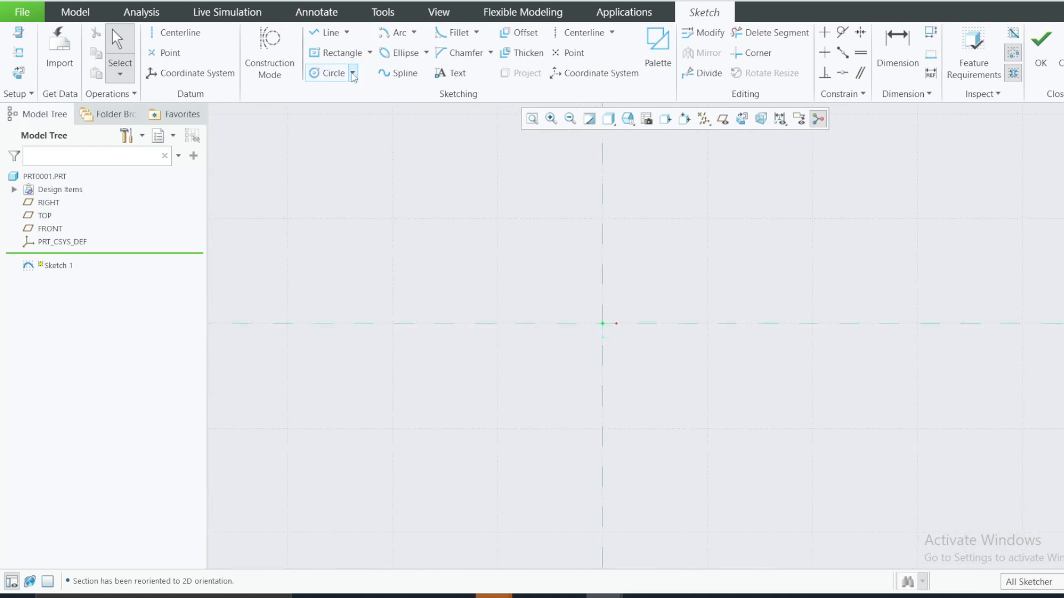
{"action": "left_click", "coordinate": [352, 74]}
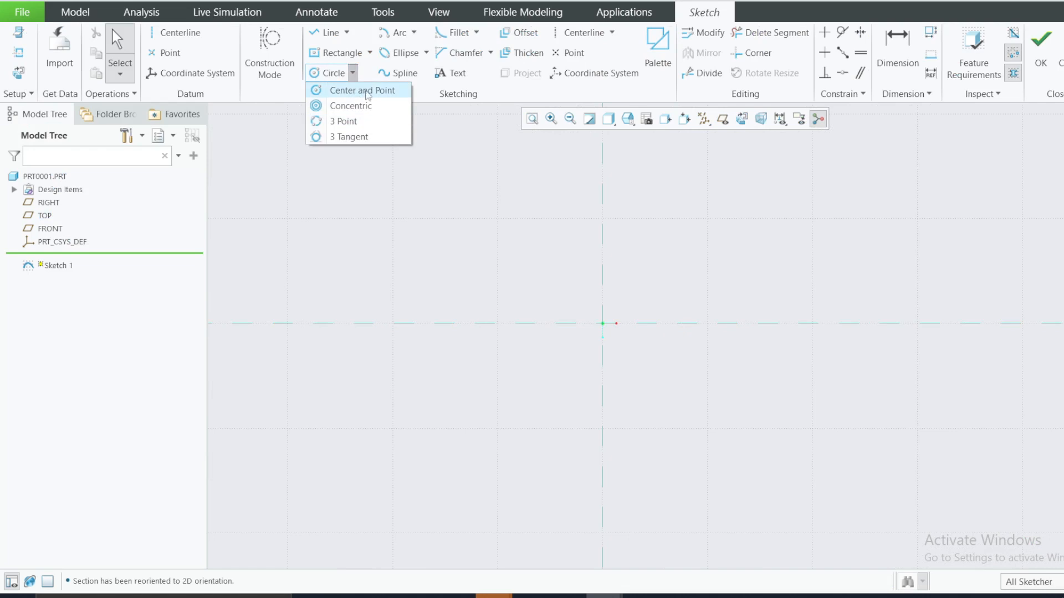
{"action": "left_click", "coordinate": [367, 91]}
{"action": "left_click", "coordinate": [751, 595]}
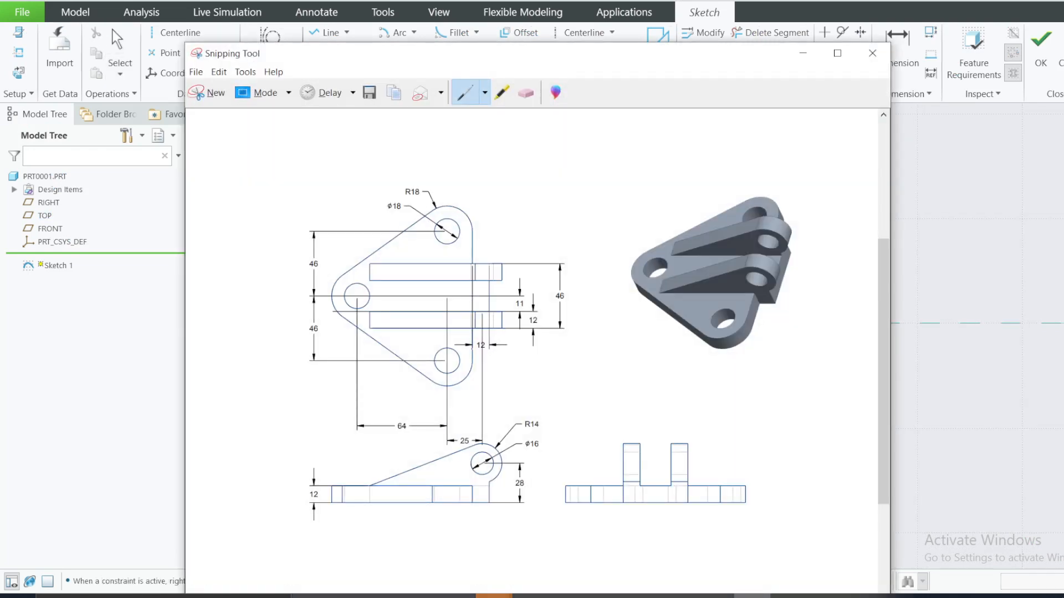
{"action": "left_click", "coordinate": [802, 53]}
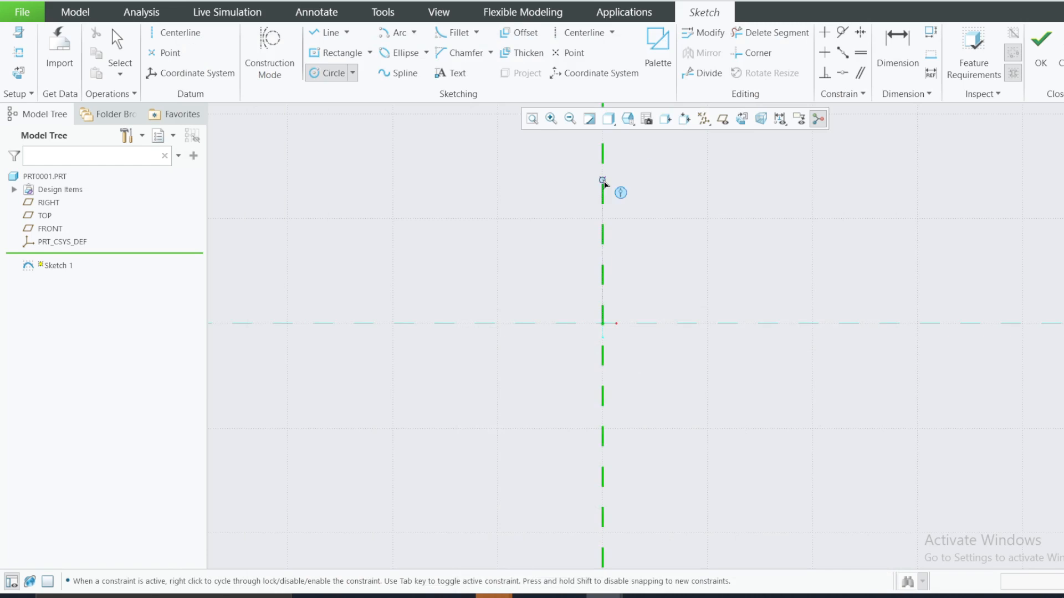
{"action": "left_click", "coordinate": [602, 179]}
{"action": "left_click", "coordinate": [613, 215]}
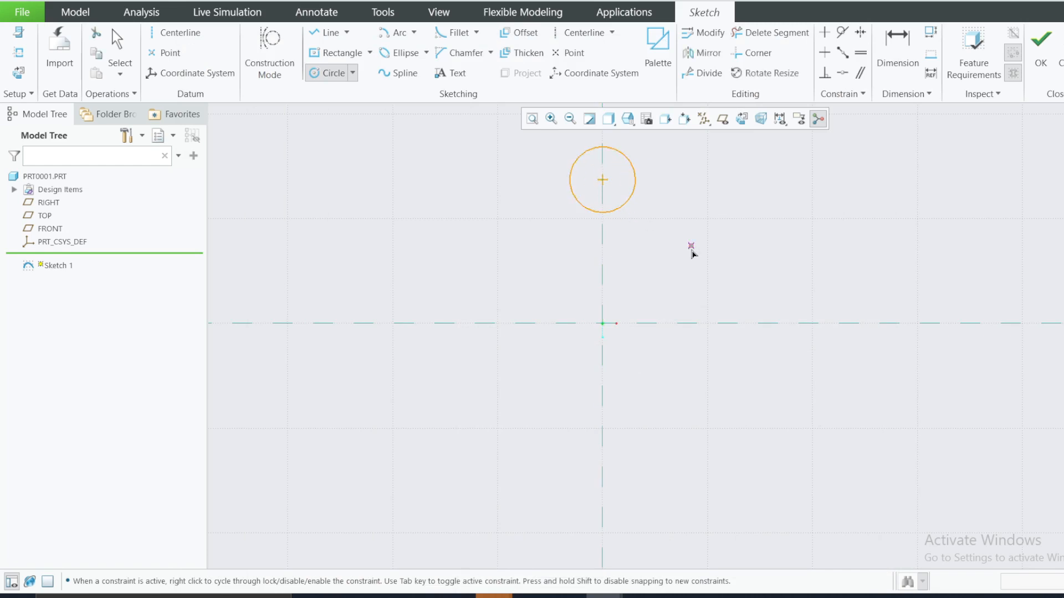
{"action": "left_click", "coordinate": [602, 430]}
{"action": "left_click", "coordinate": [621, 472]}
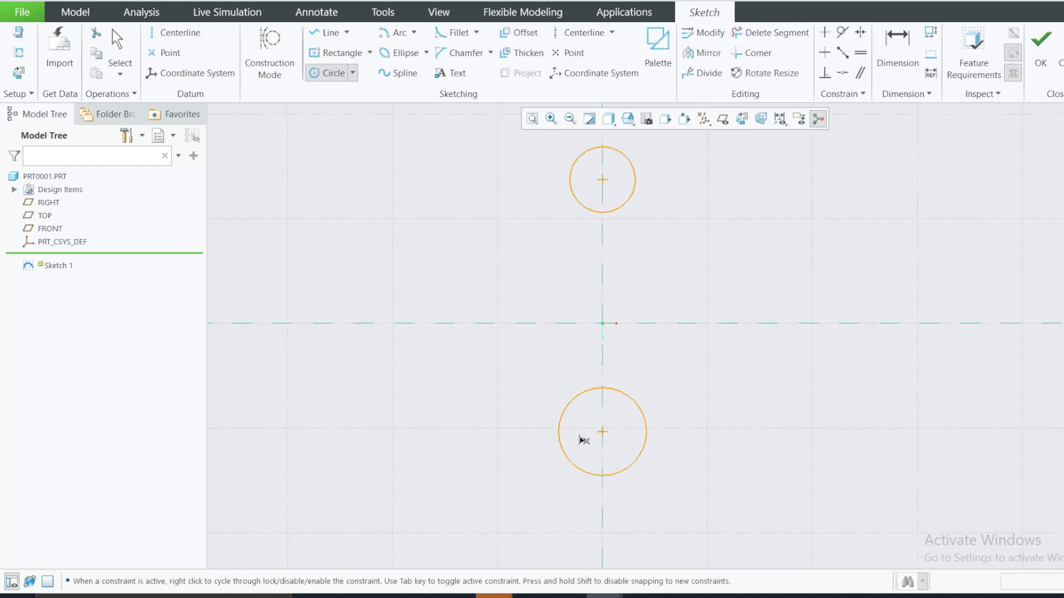
{"action": "middle_click", "coordinate": [347, 328]}
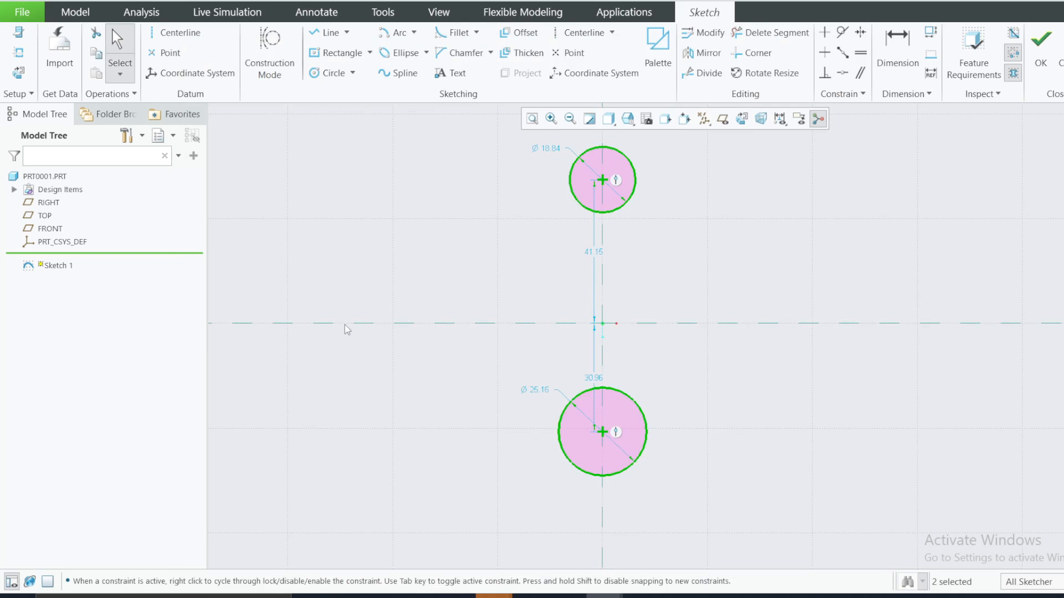
{"action": "key", "text": "ctrl+z"}
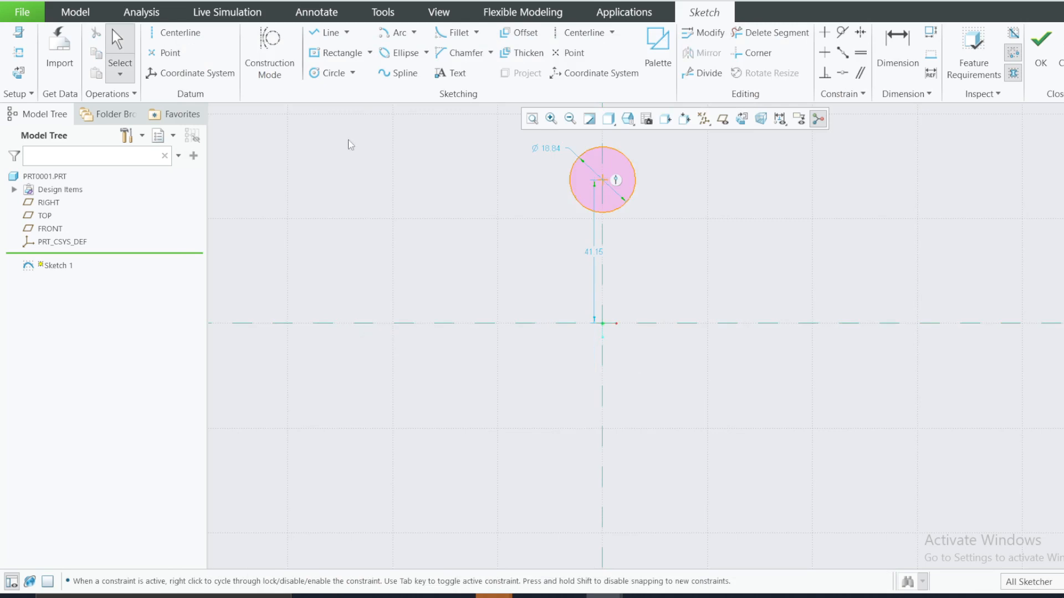
Step: Sketch two circles equal to the first: on the vertical reference about 25 below the origin, and on the horizontal reference about 68 left of it
{"action": "left_click", "coordinate": [333, 73]}
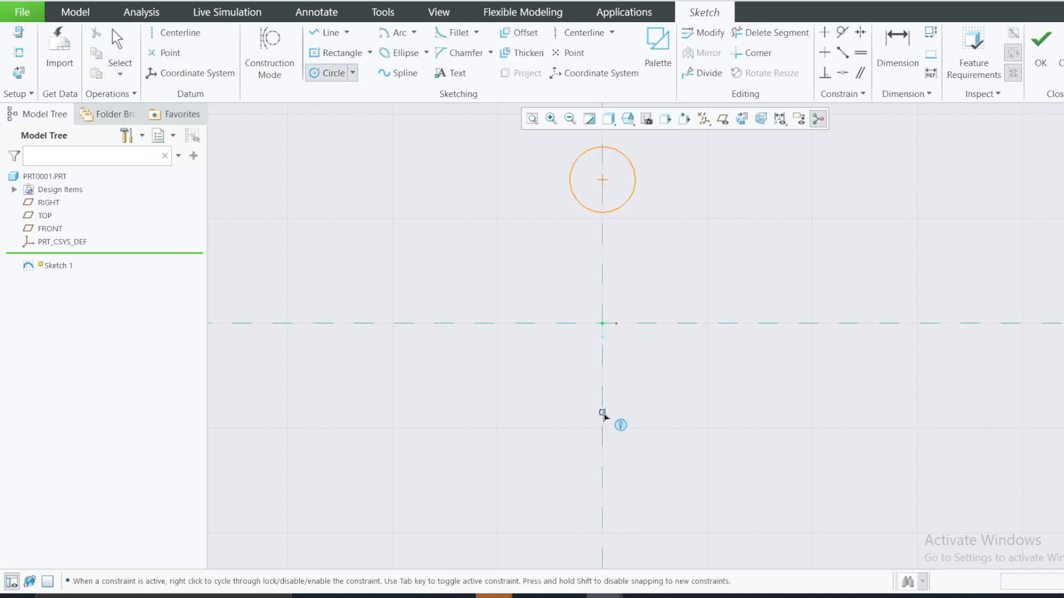
{"action": "left_click", "coordinate": [602, 413]}
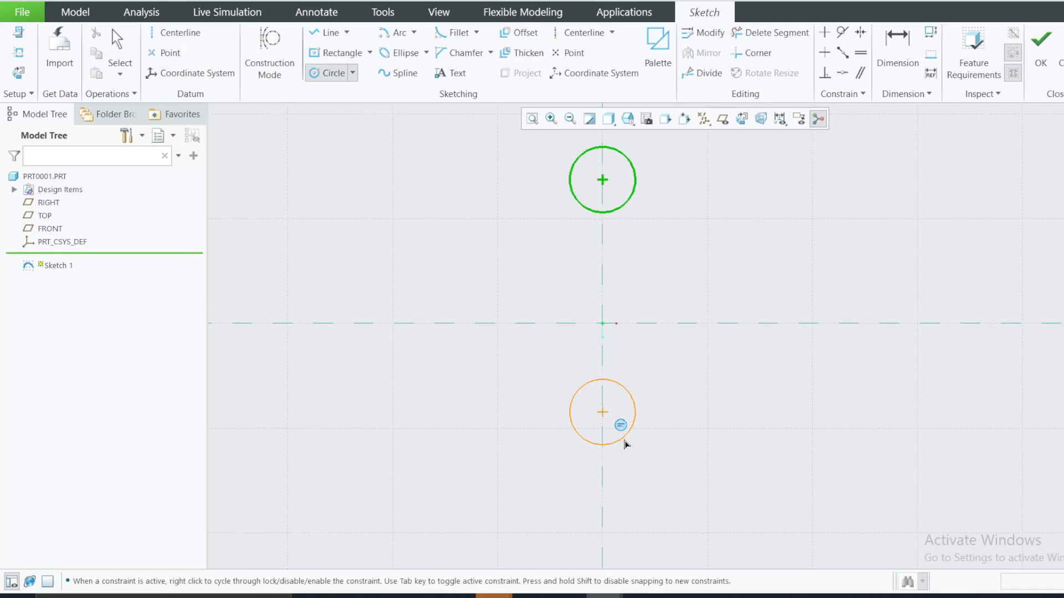
{"action": "scroll", "coordinate": [624, 443], "scroll_direction": "down", "scroll_amount": 3}
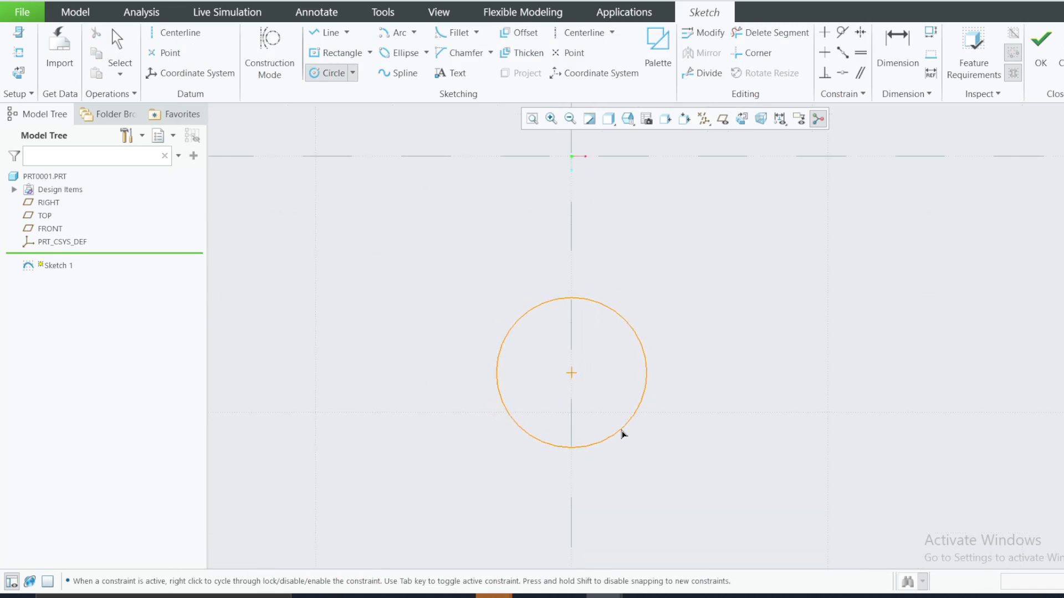
{"action": "left_click", "coordinate": [623, 435]}
{"action": "scroll", "coordinate": [684, 372], "scroll_direction": "up", "scroll_amount": 3}
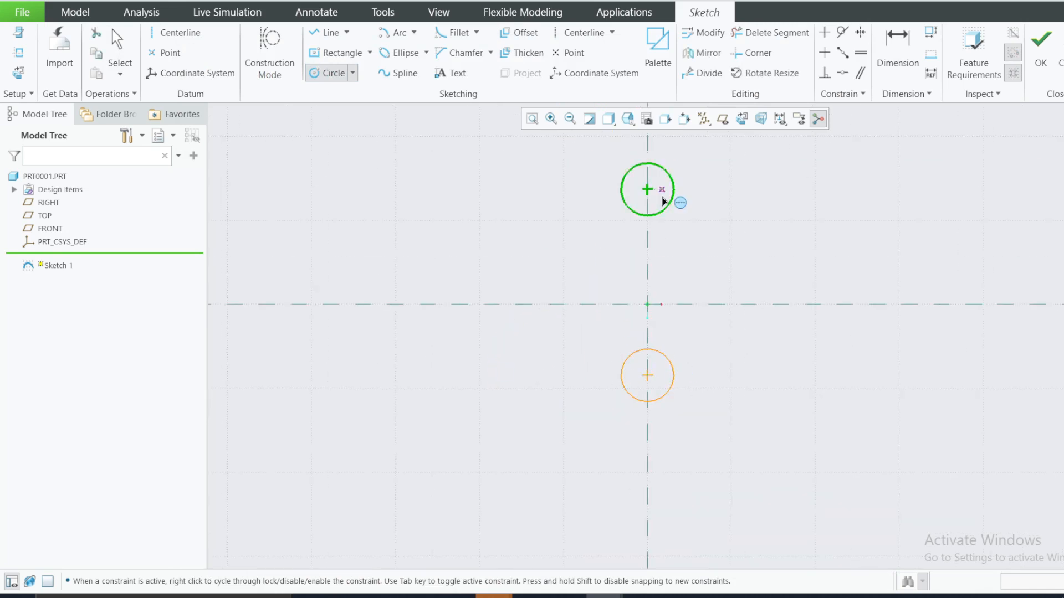
{"action": "left_click", "coordinate": [456, 305]}
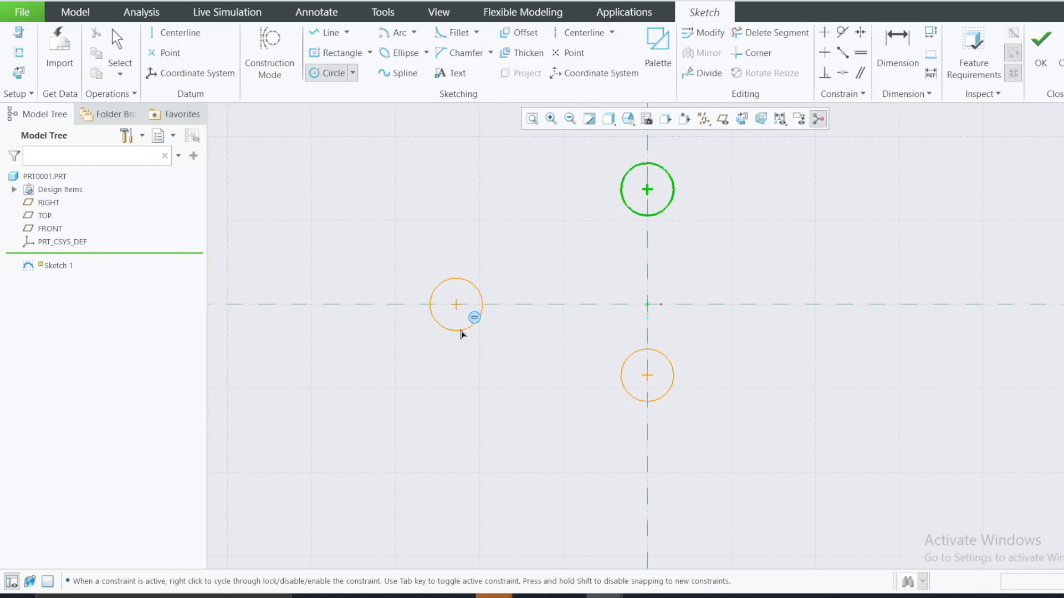
{"action": "left_click", "coordinate": [461, 333]}
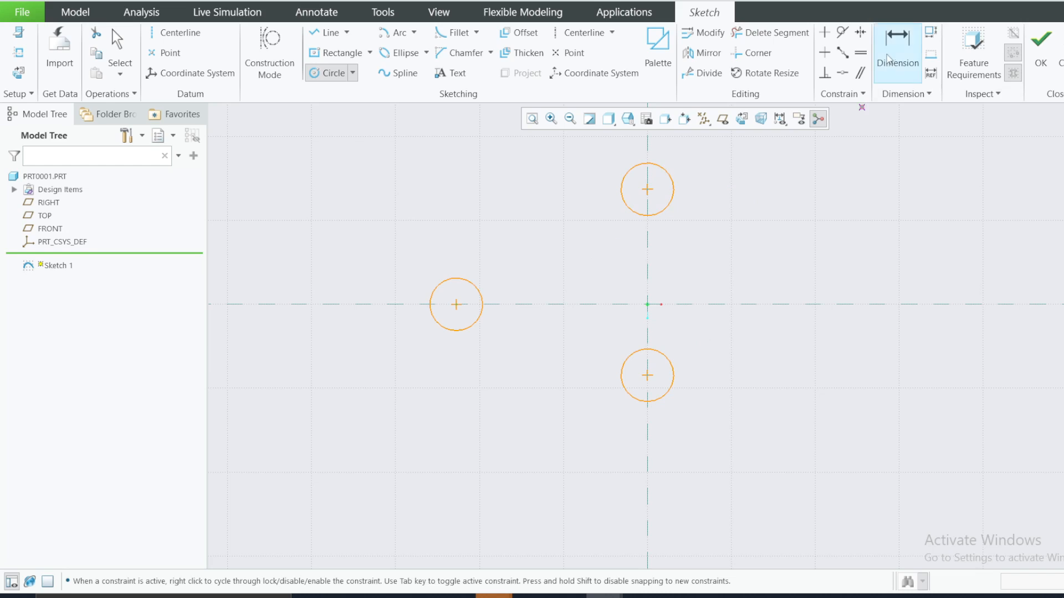
Step: Set the upper circle's distance from the horizontal reference to 46 and place the dimension to the right of the circle
{"action": "left_click", "coordinate": [902, 54]}
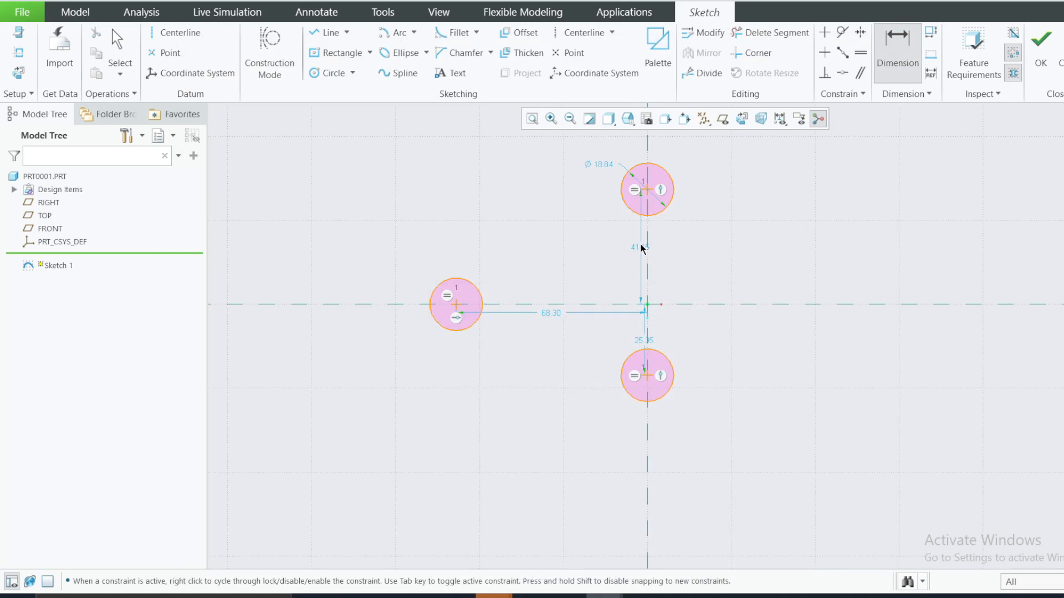
{"action": "double_click", "coordinate": [641, 247]}
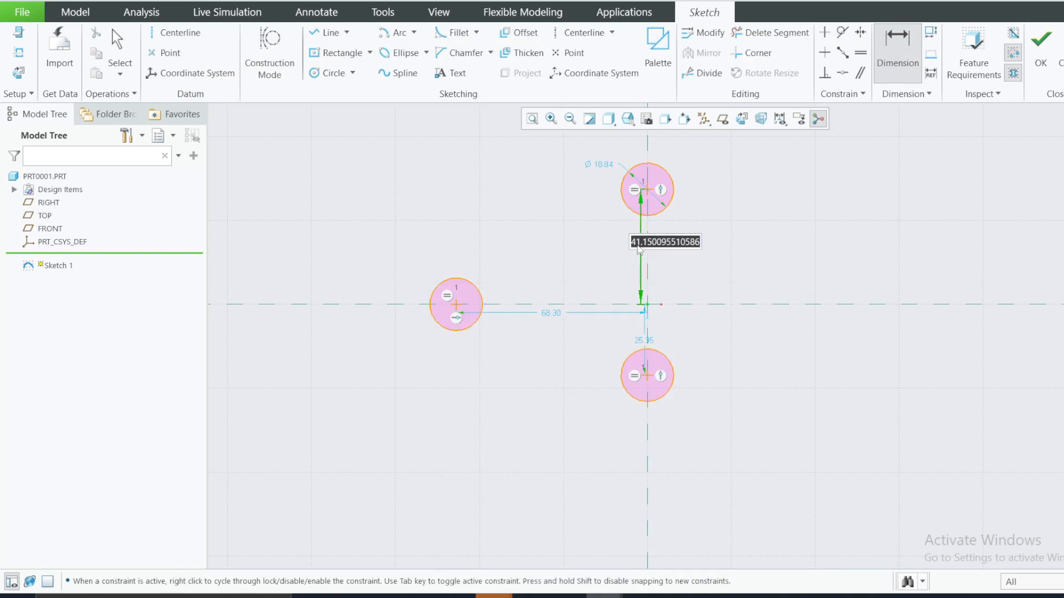
{"action": "type", "text": "46"}
{"action": "key", "text": "Return"}
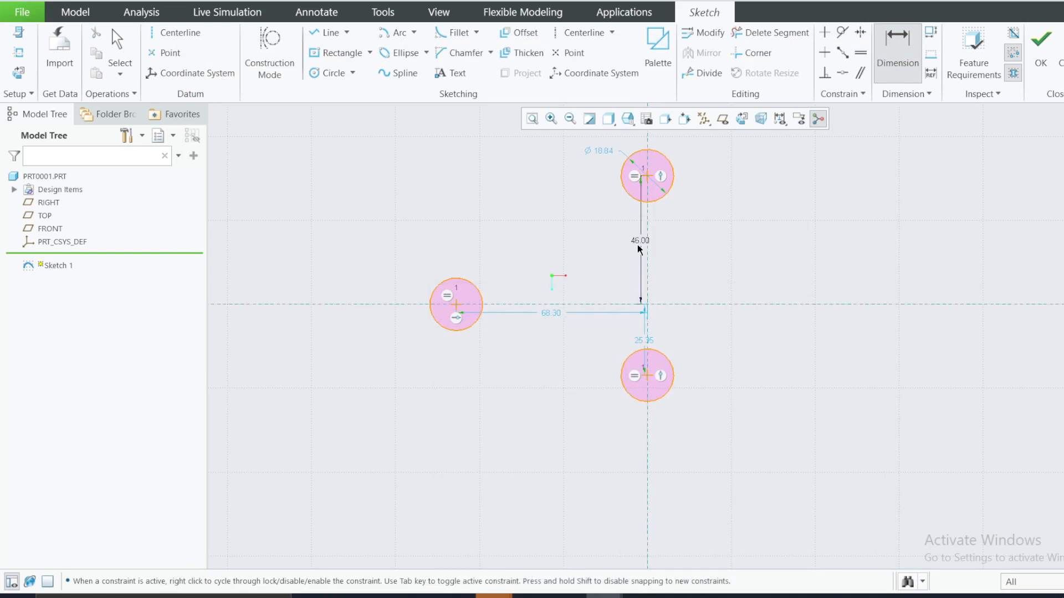
{"action": "middle_click", "coordinate": [708, 236]}
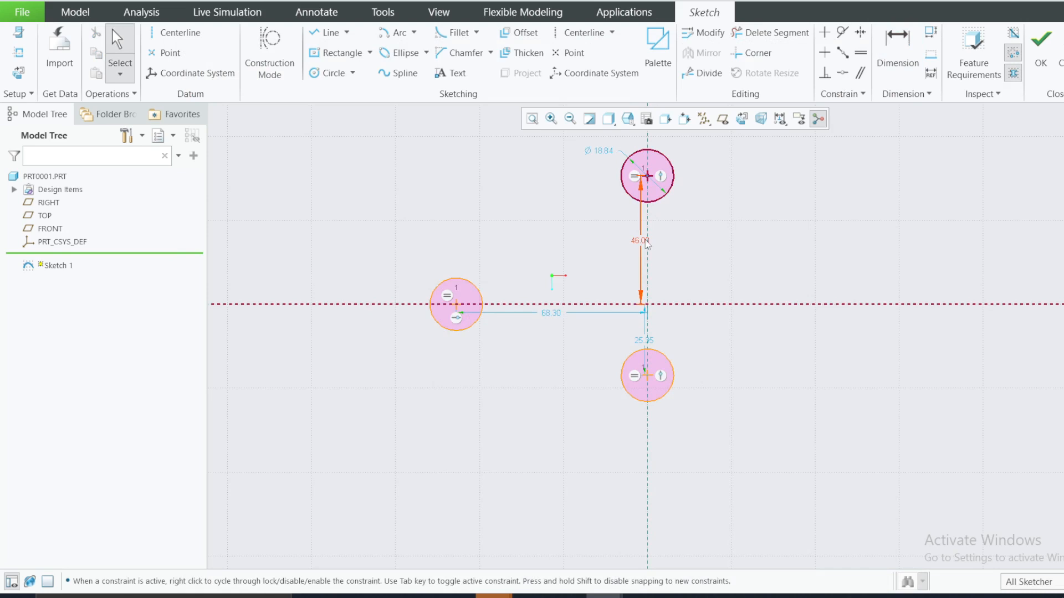
{"action": "left_click_drag", "start_coordinate": [644, 242], "coordinate": [711, 238]}
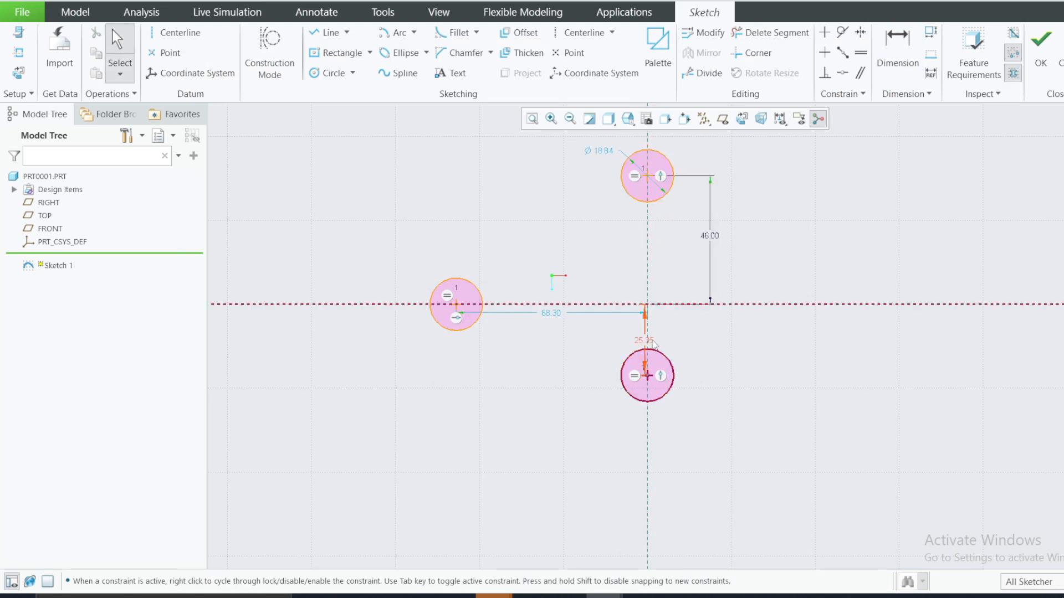
Step: Move the lower circle's vertical dimension to the right of the circle and set its distance from the horizontal reference to 46
{"action": "left_click_drag", "start_coordinate": [644, 339], "coordinate": [708, 347]}
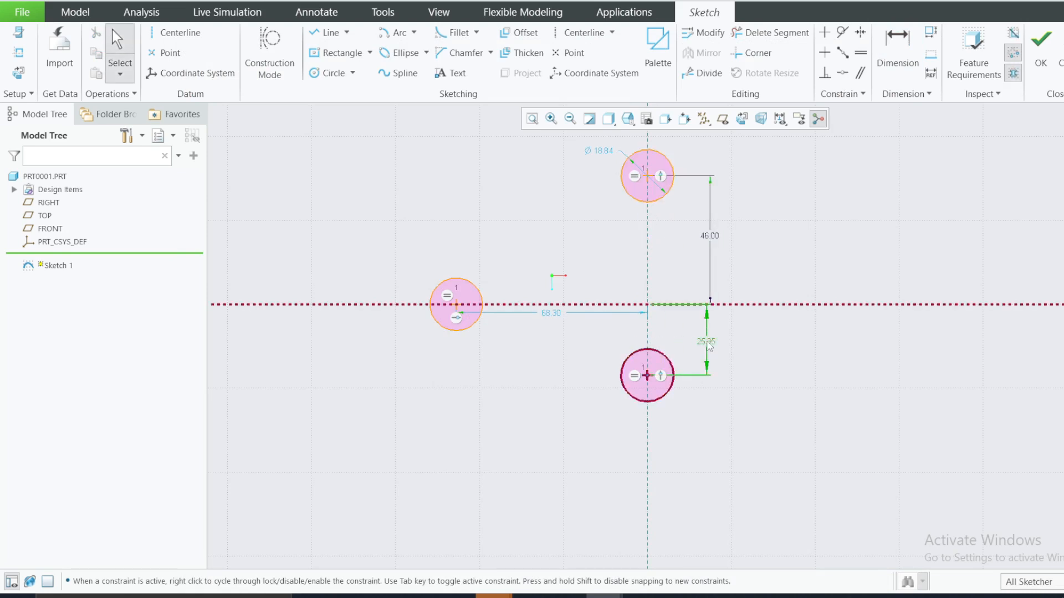
{"action": "double_click", "coordinate": [709, 346]}
{"action": "type", "text": "46"}
{"action": "key", "text": "Return"}
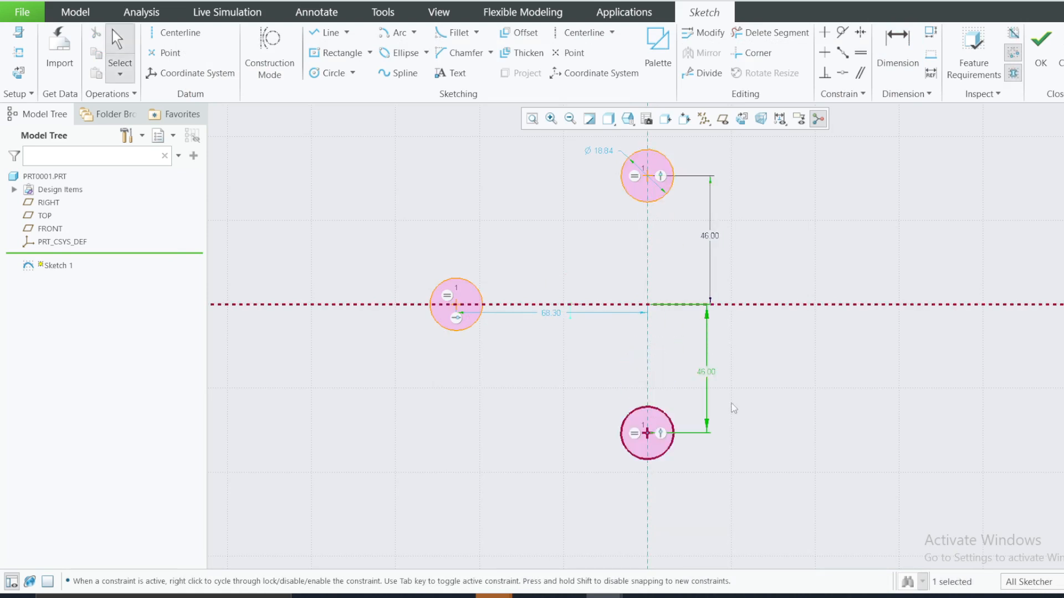
Step: Check the reference drawing, set the left circle's distance from the vertical reference to 64 and place that dimension below the circle
{"action": "key", "text": "alt+Tab"}
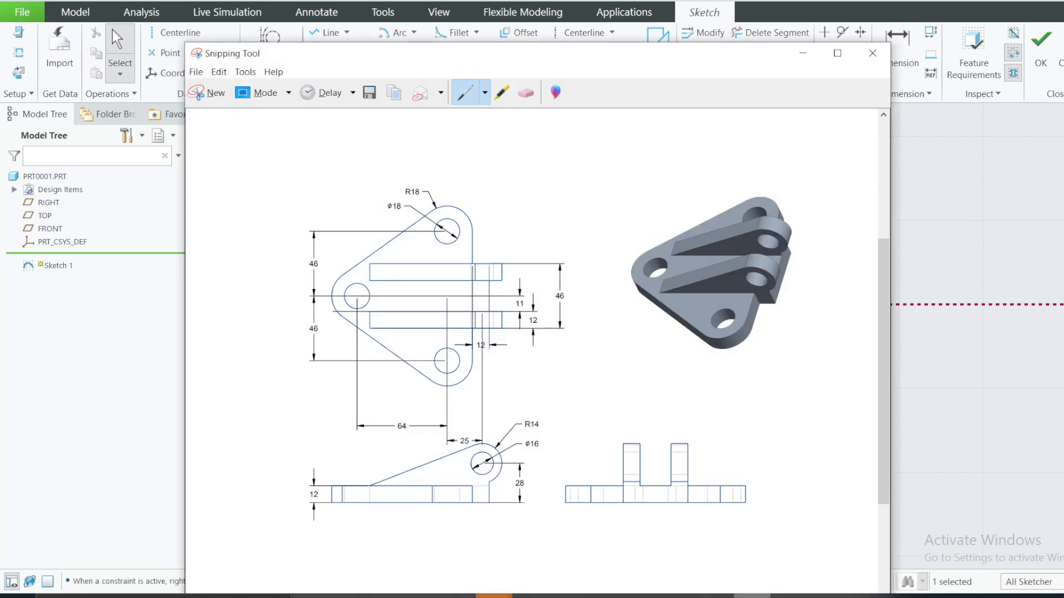
{"action": "key", "text": "alt+Tab"}
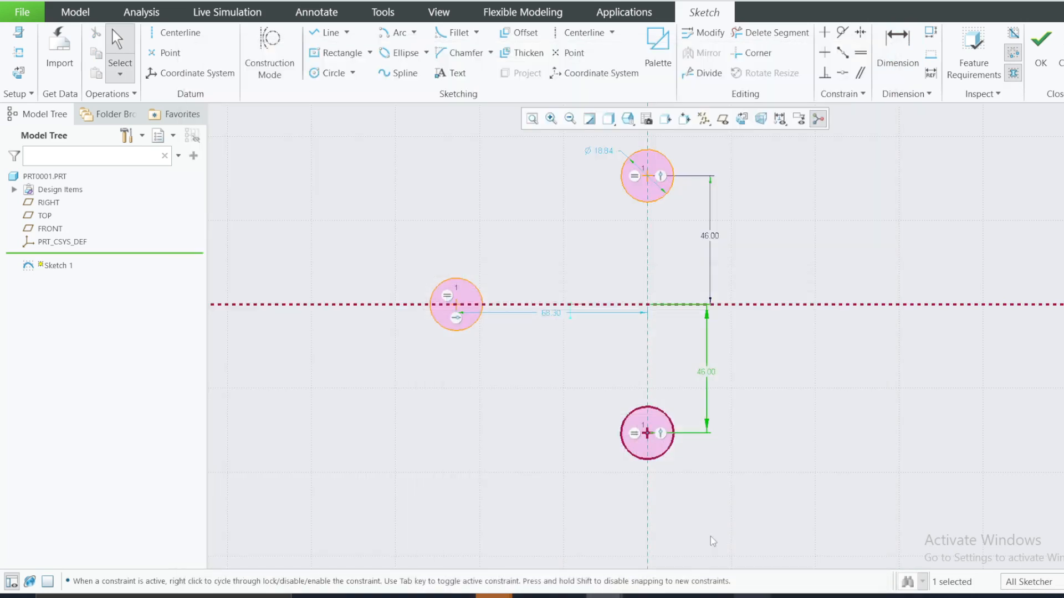
{"action": "left_click", "coordinate": [551, 315]}
{"action": "double_click", "coordinate": [551, 314]}
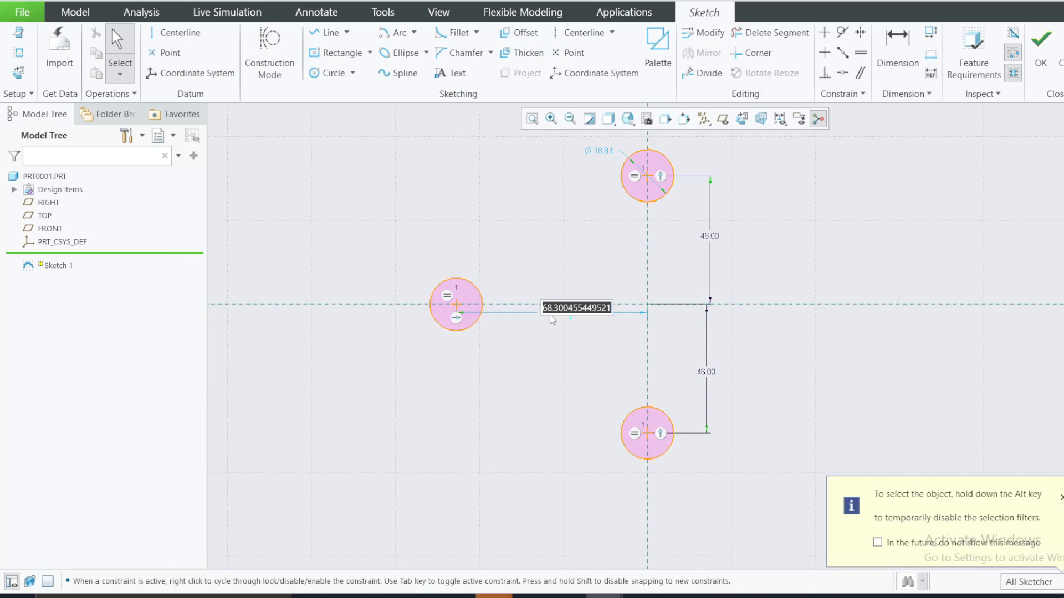
{"action": "type", "text": "64"}
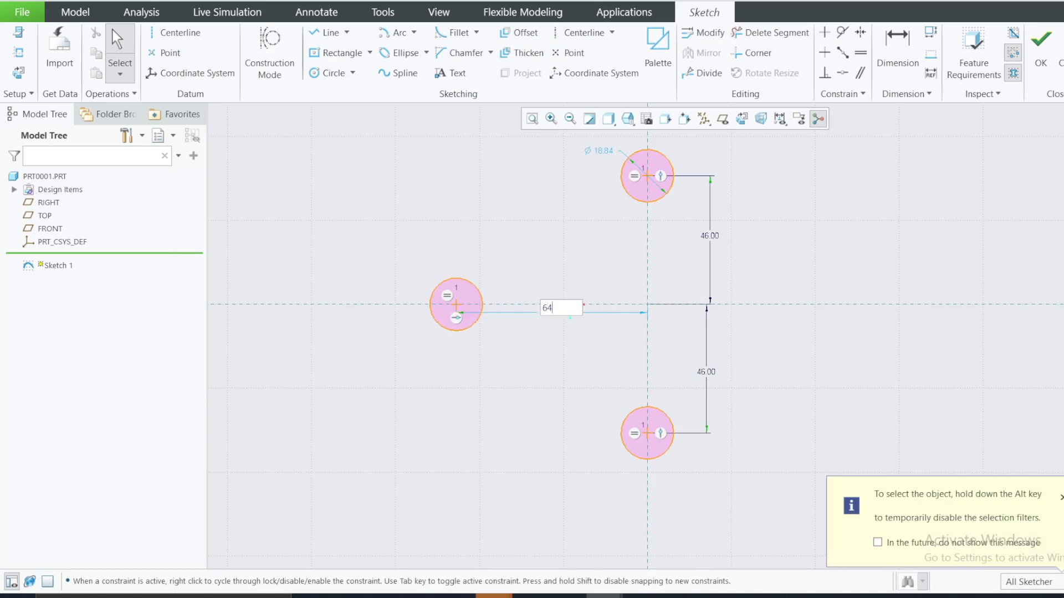
{"action": "key", "text": "Return"}
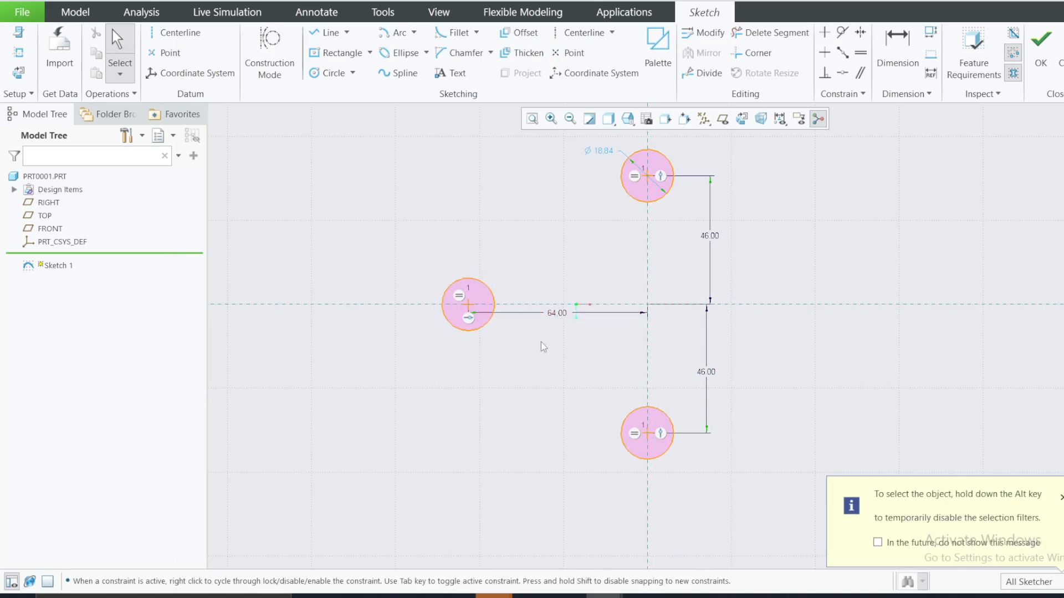
{"action": "left_click_drag", "start_coordinate": [557, 313], "coordinate": [541, 381]}
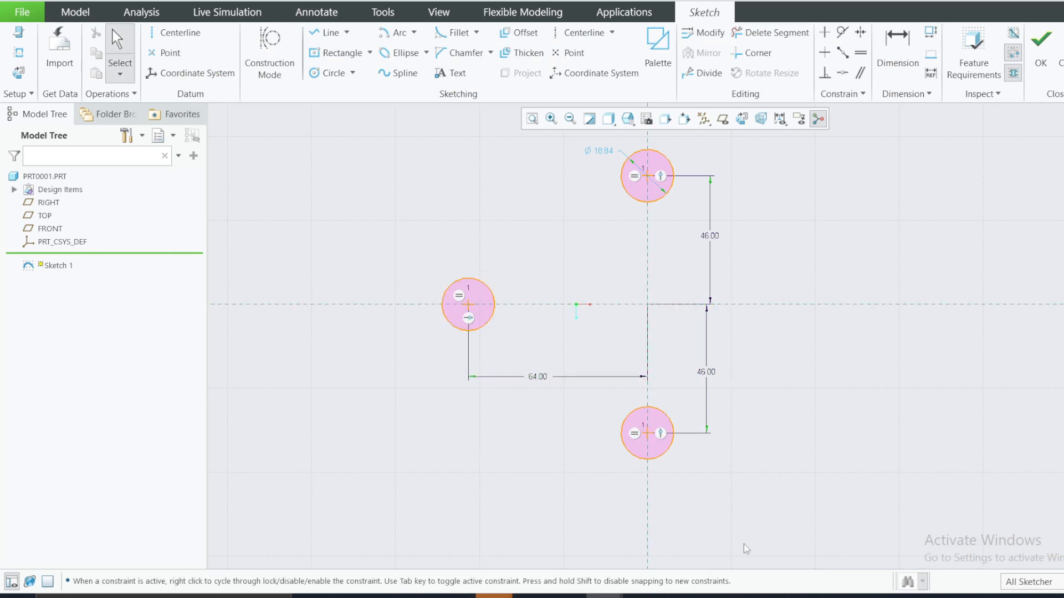
Step: Check the reference drawing and sketch a circle about 43 in diameter around the upper hole, concentric with it
{"action": "left_click", "coordinate": [751, 596]}
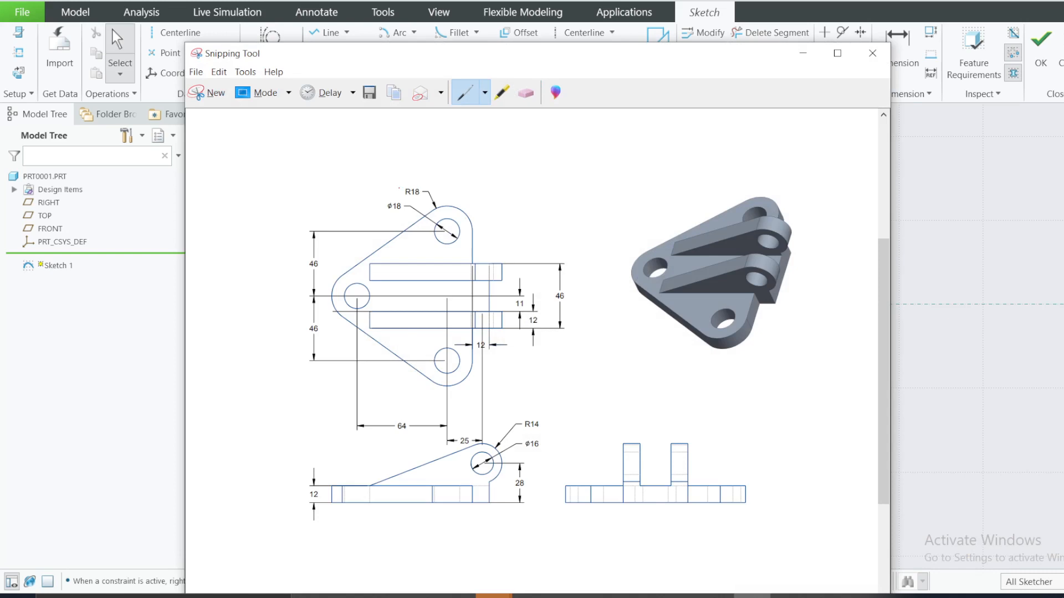
{"action": "left_click", "coordinate": [802, 52]}
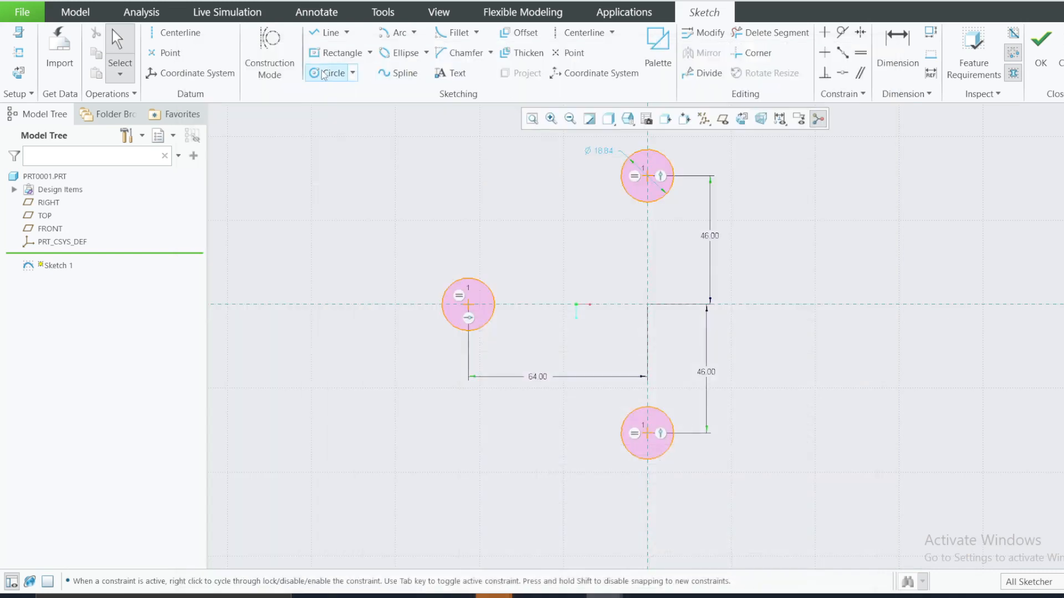
{"action": "left_click", "coordinate": [647, 176]}
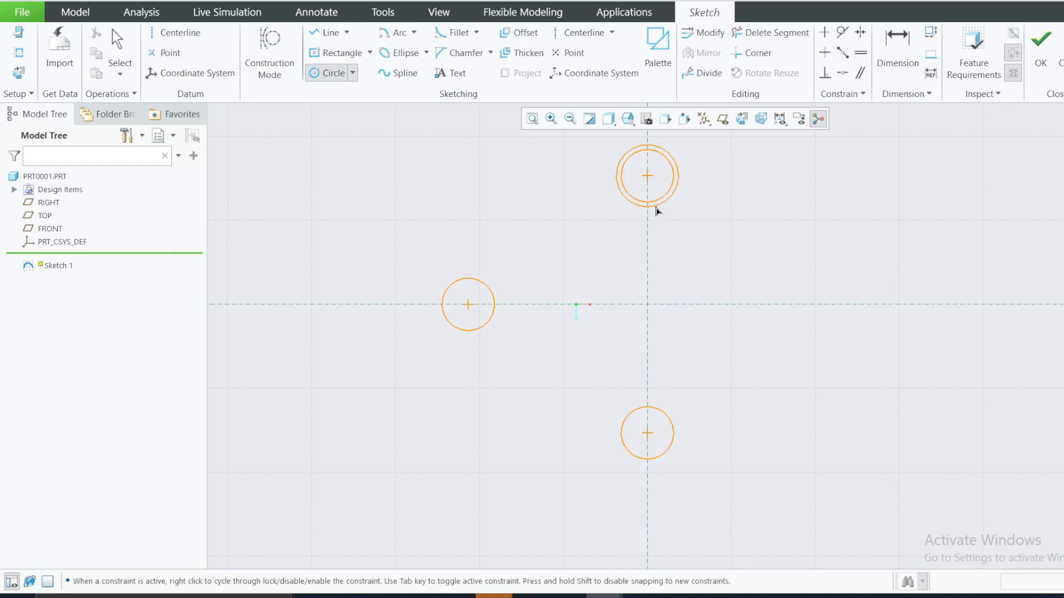
{"action": "left_click", "coordinate": [662, 235]}
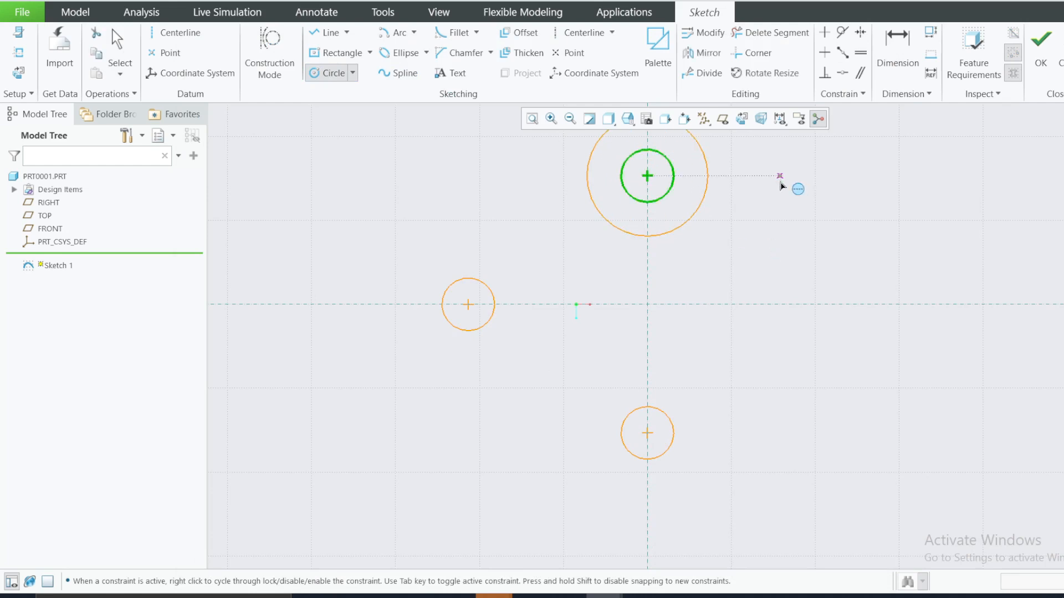
Step: Dimension the upper outer circle, convert the dimension to a radius and set it to 18
{"action": "key", "text": "d"}
{"action": "scroll", "coordinate": [755, 221], "scroll_direction": "up", "scroll_amount": 2}
{"action": "scroll", "coordinate": [633, 156], "scroll_direction": "down", "scroll_amount": 3}
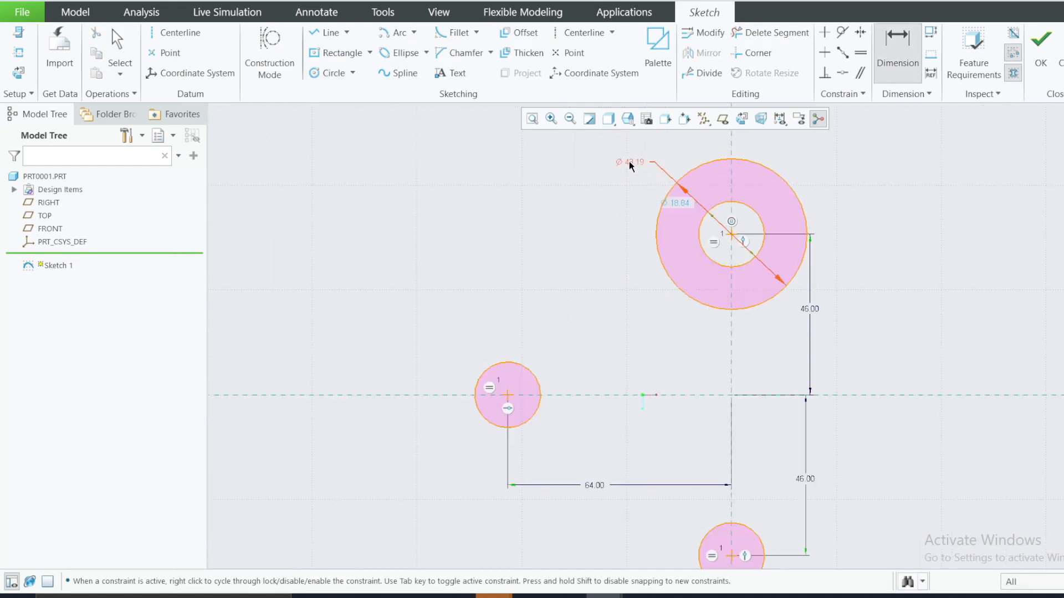
{"action": "left_click", "coordinate": [630, 165]}
{"action": "middle_click", "coordinate": [652, 177]}
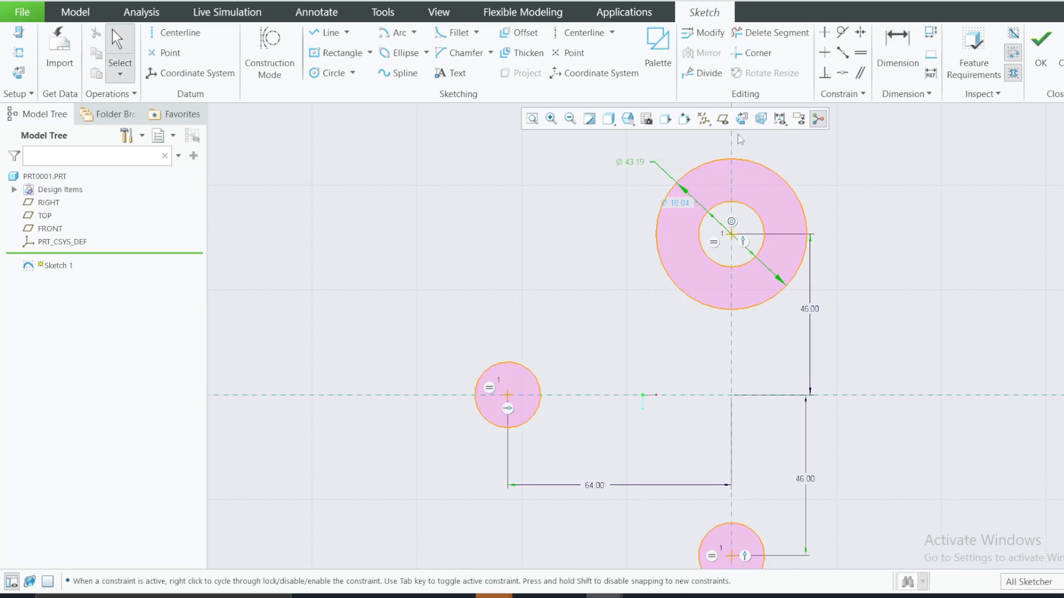
{"action": "left_click", "coordinate": [623, 165]}
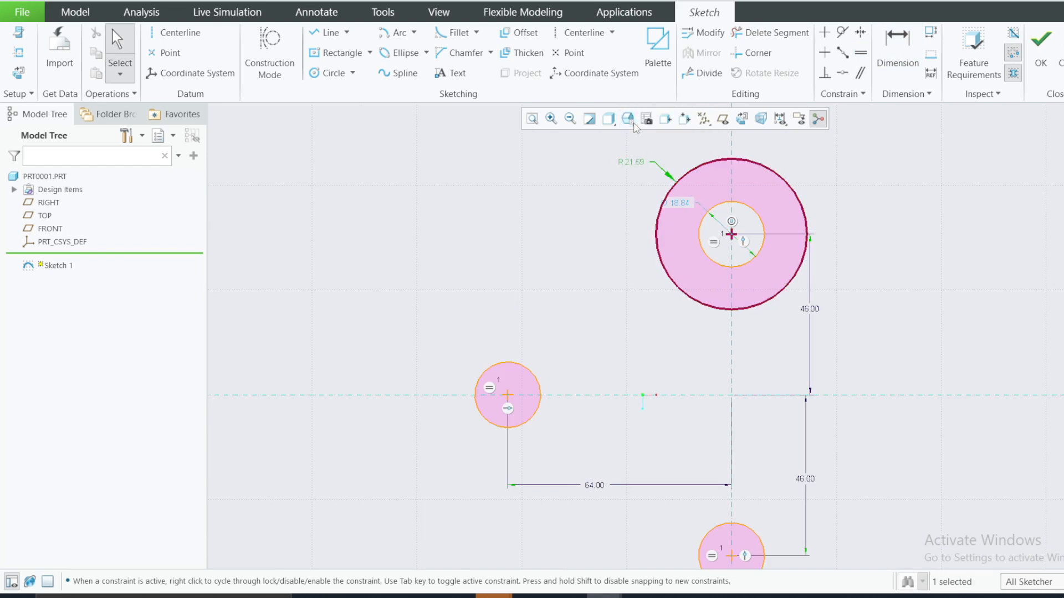
{"action": "double_click", "coordinate": [633, 162]}
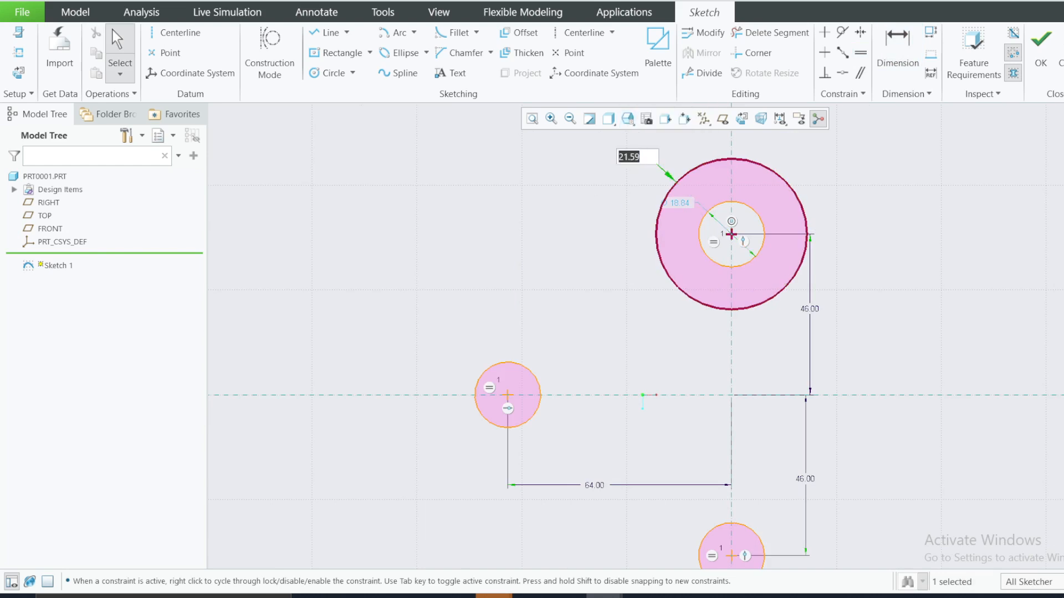
{"action": "type", "text": "18"}
{"action": "key", "text": "Return"}
{"action": "left_click", "coordinate": [561, 207]}
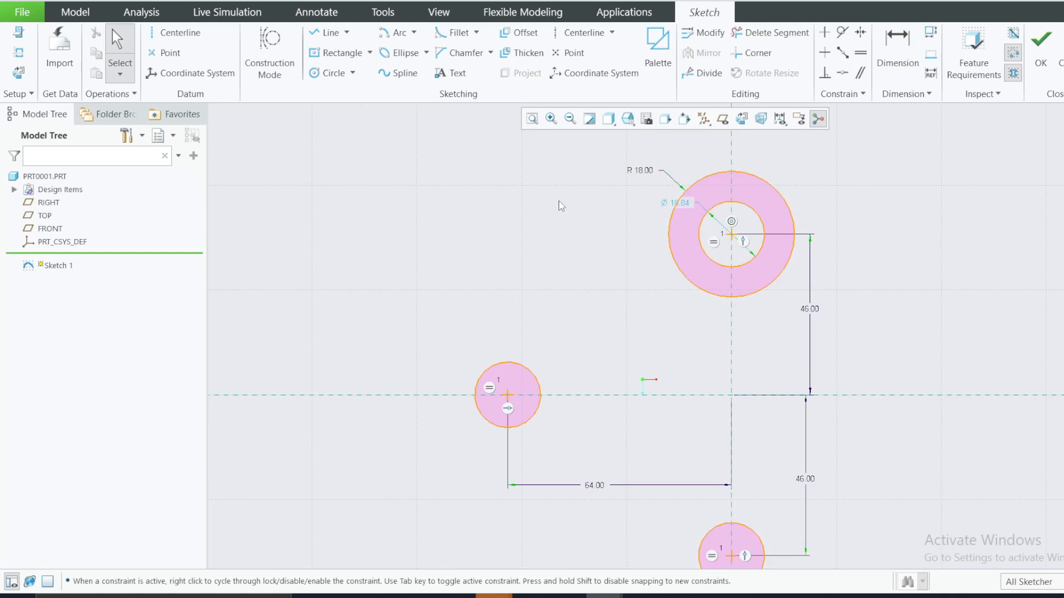
Step: Sketch circles concentric with the left and lower holes, each equal to the upper outer circle
{"action": "scroll", "coordinate": [560, 206], "scroll_direction": "up", "scroll_amount": 1}
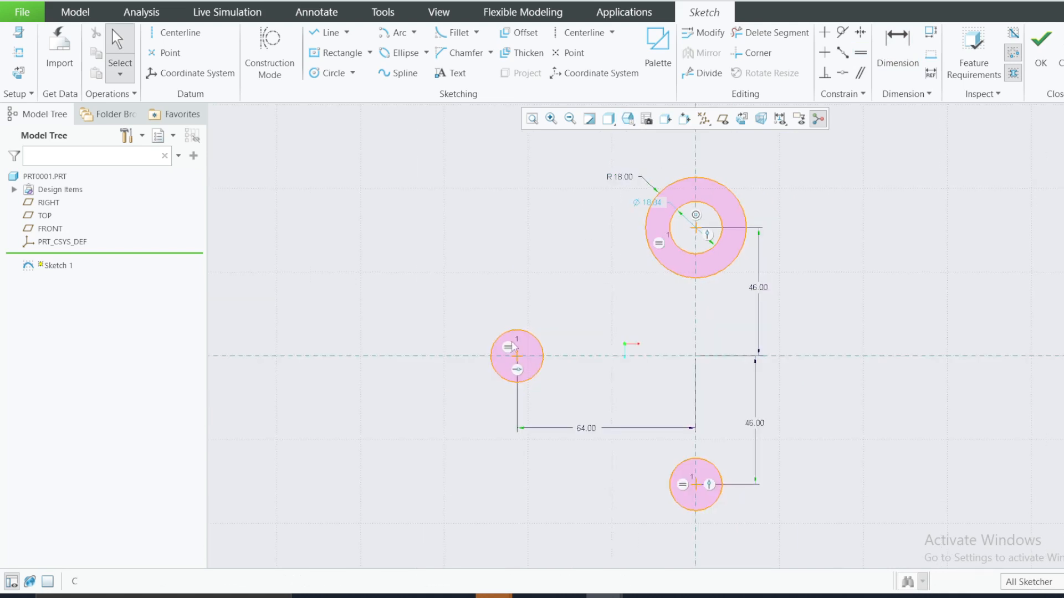
{"action": "left_click", "coordinate": [333, 73]}
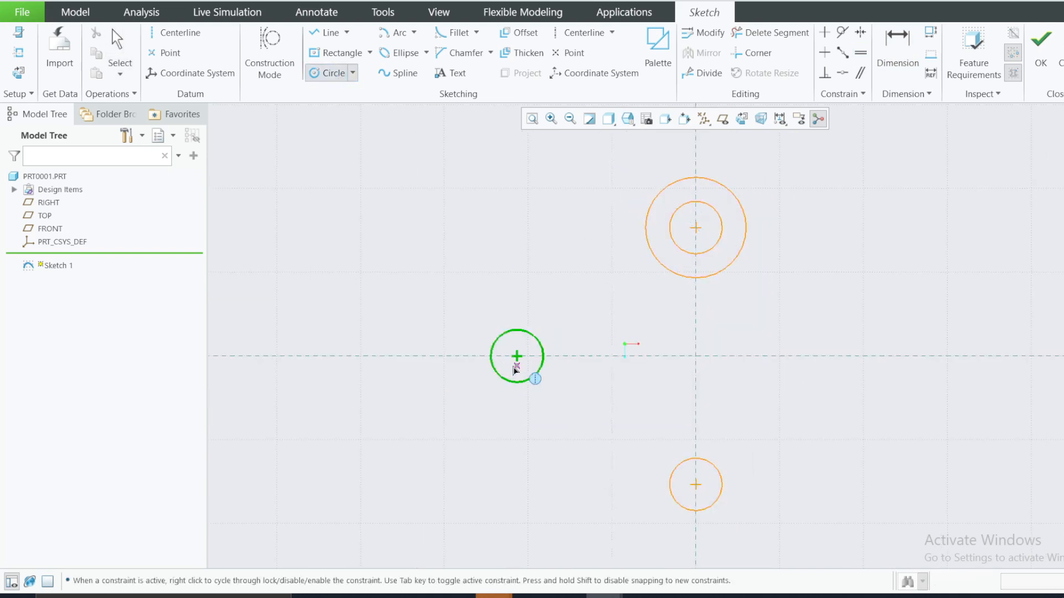
{"action": "left_click", "coordinate": [516, 357]}
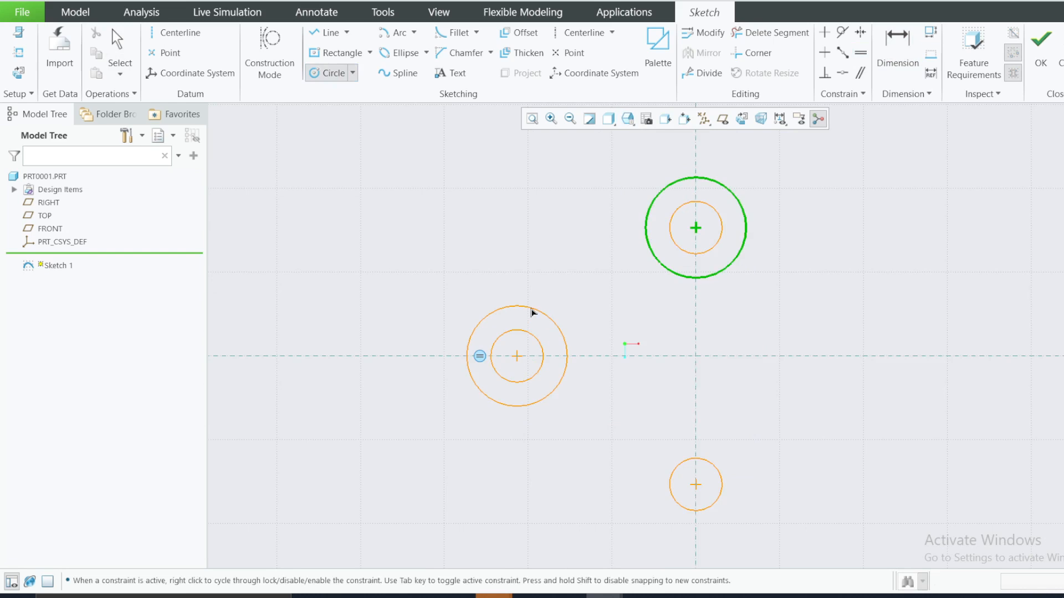
{"action": "left_click", "coordinate": [531, 313]}
{"action": "left_click", "coordinate": [695, 485]}
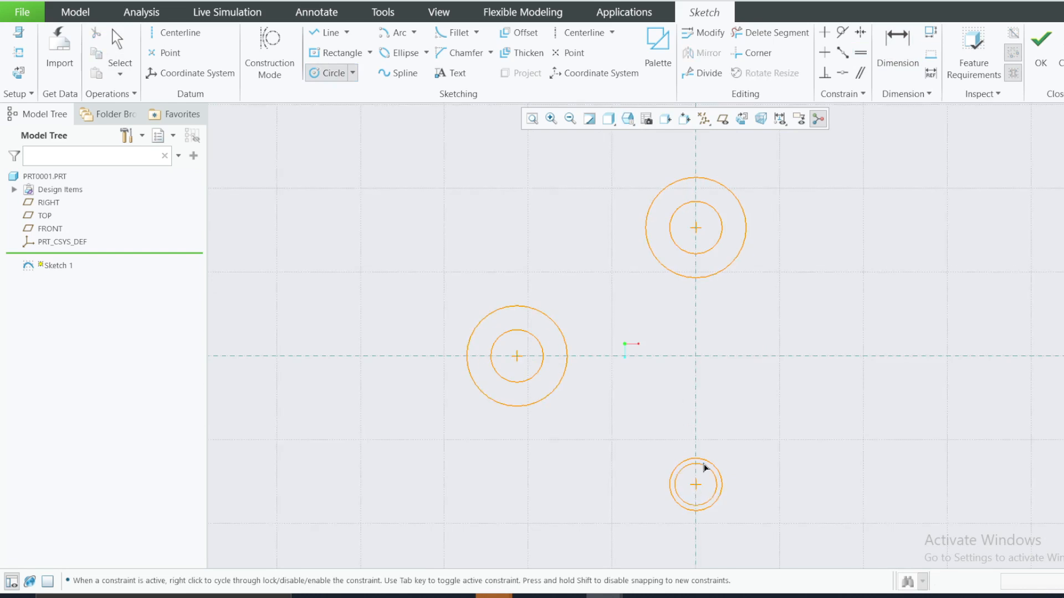
{"action": "left_click", "coordinate": [718, 441]}
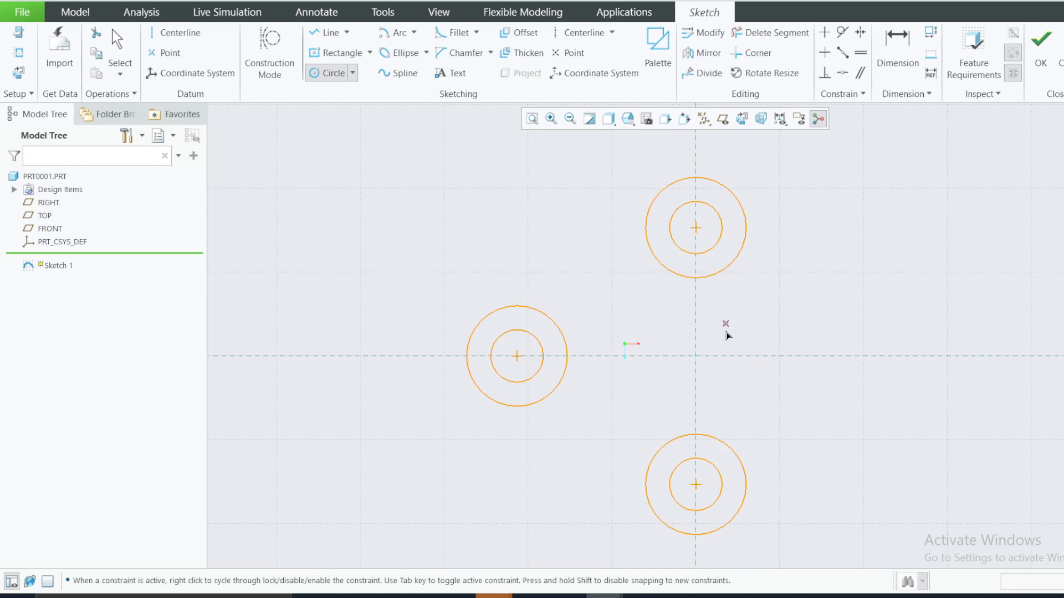
Step: Check the plate's straight edges on the reference drawing and connect the three outer circles with outer tangent lines, including the vertical right edge
{"action": "left_click", "coordinate": [752, 596]}
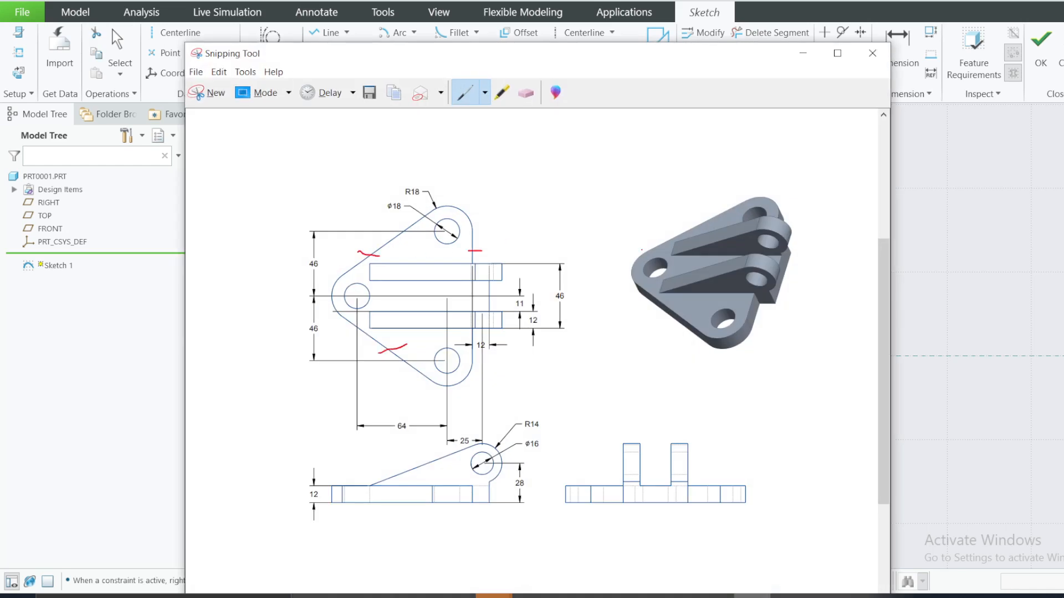
{"action": "left_click", "coordinate": [803, 53]}
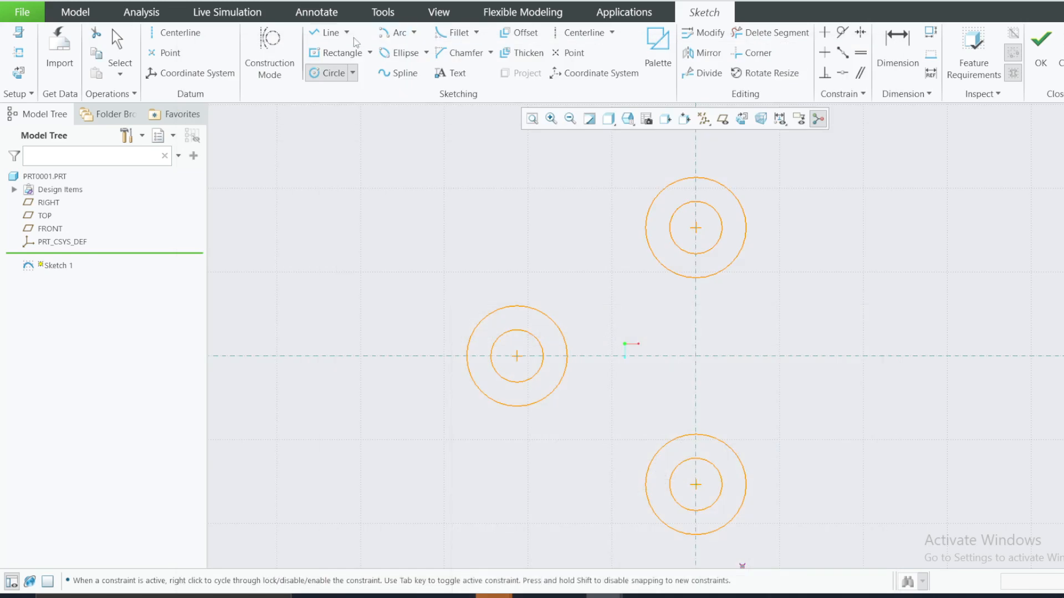
{"action": "left_click", "coordinate": [348, 34]}
{"action": "left_click", "coordinate": [354, 65]}
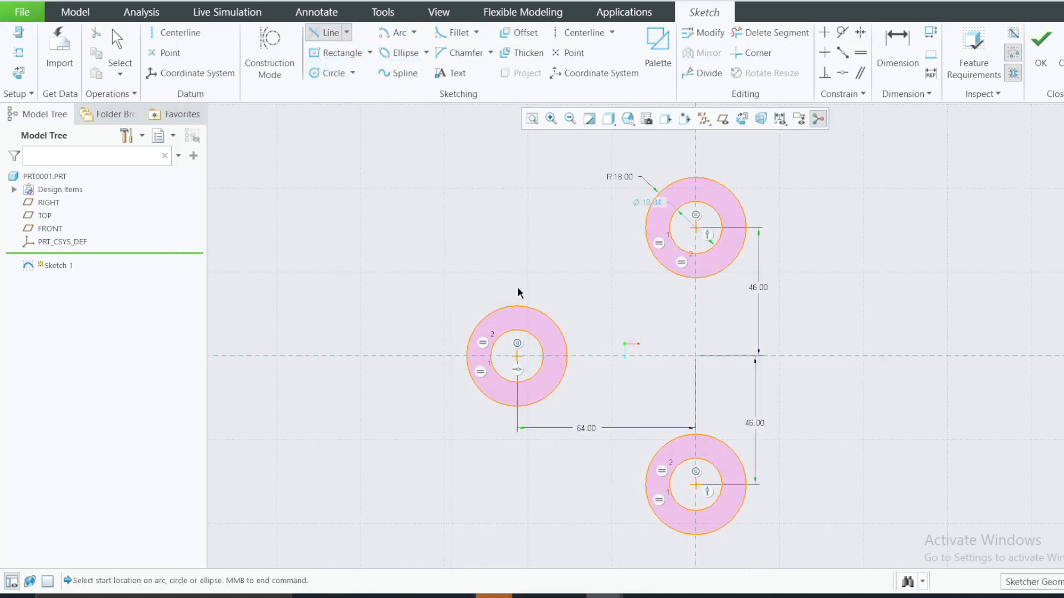
{"action": "left_click", "coordinate": [489, 318]}
{"action": "left_click", "coordinate": [669, 186]}
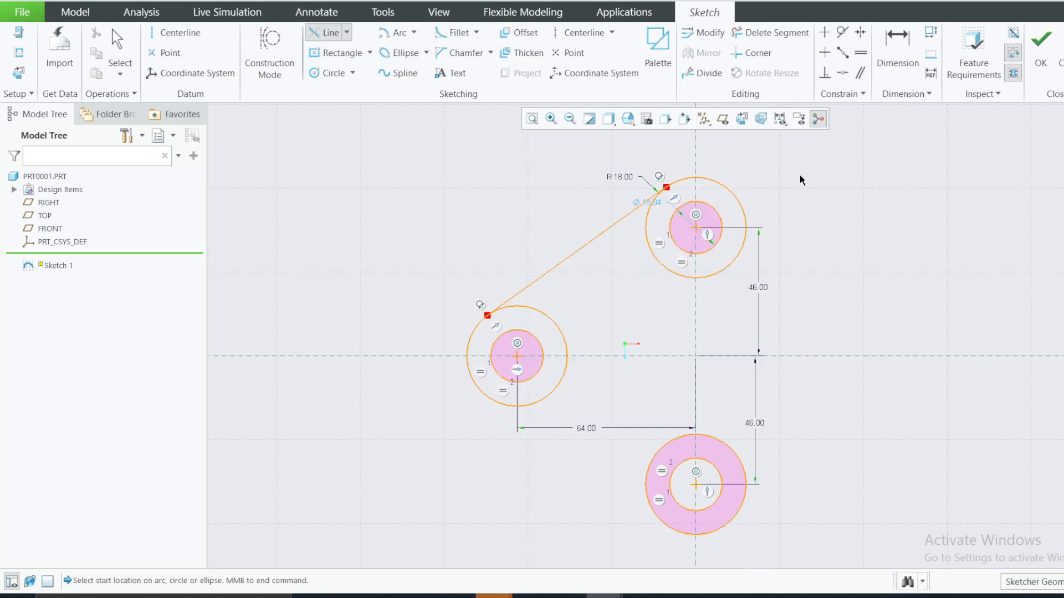
{"action": "left_click", "coordinate": [647, 516]}
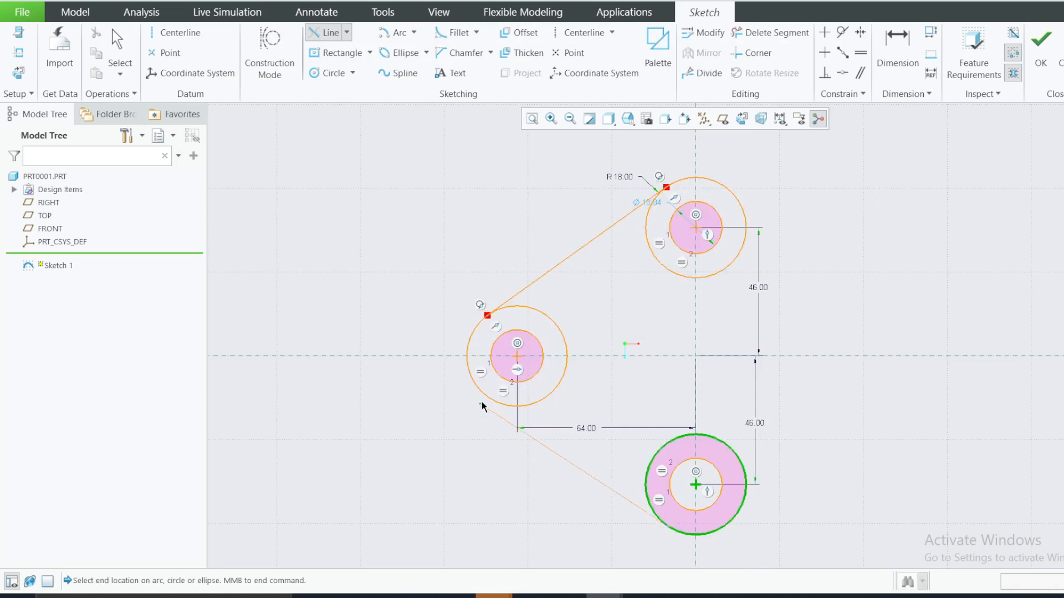
{"action": "left_click", "coordinate": [486, 398]}
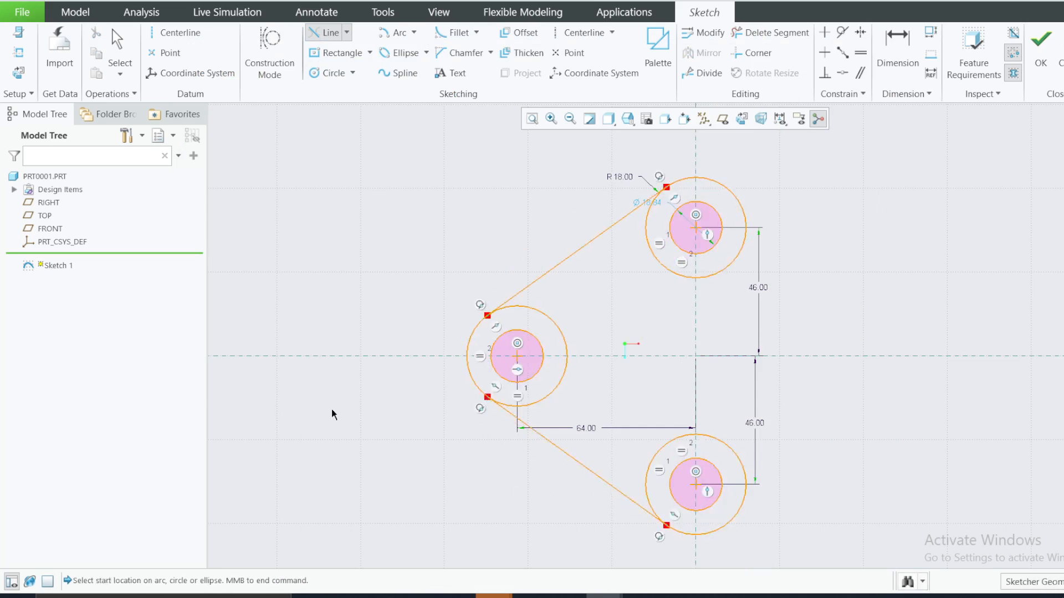
{"action": "left_click", "coordinate": [744, 221]}
{"action": "left_click", "coordinate": [748, 490]}
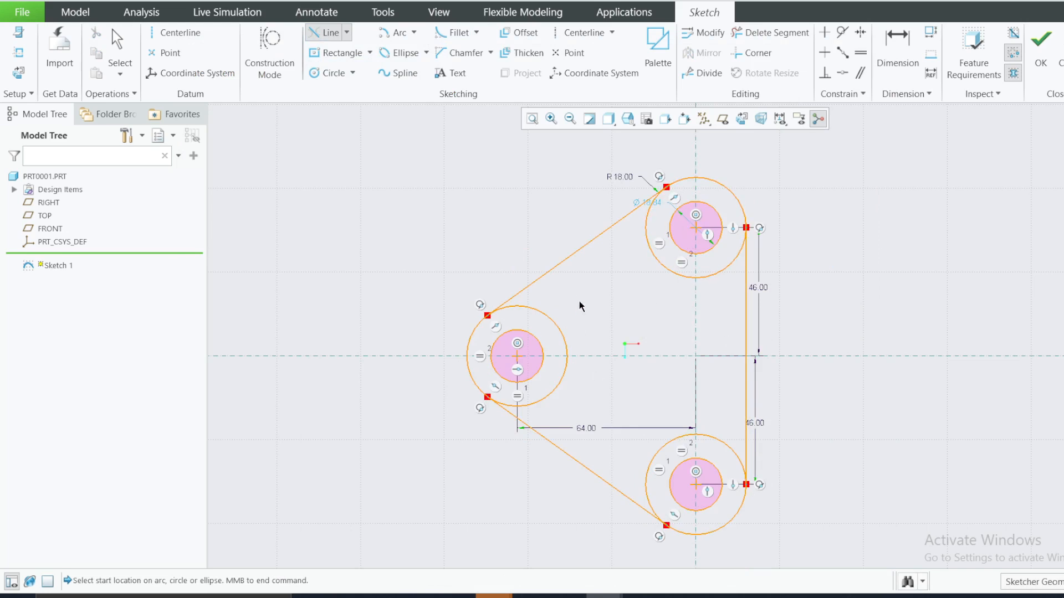
Step: Trim the inner arcs of the three outer circles to leave a closed rounded triangular outline, undoing any accidental line removal
{"action": "left_click", "coordinate": [771, 32]}
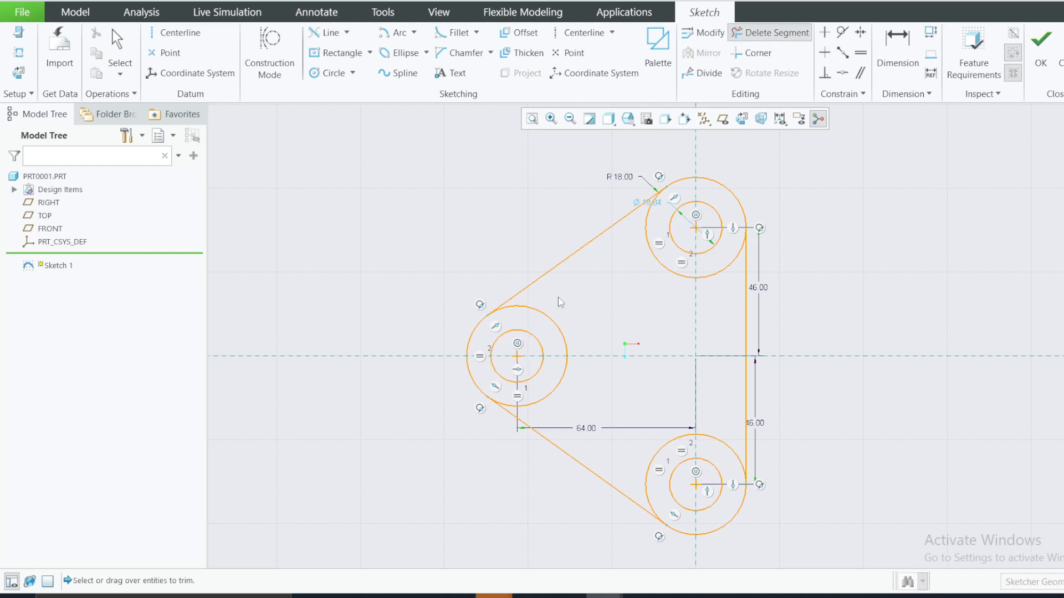
{"action": "left_click", "coordinate": [549, 328]}
{"action": "left_click_drag", "start_coordinate": [576, 405], "coordinate": [545, 390]}
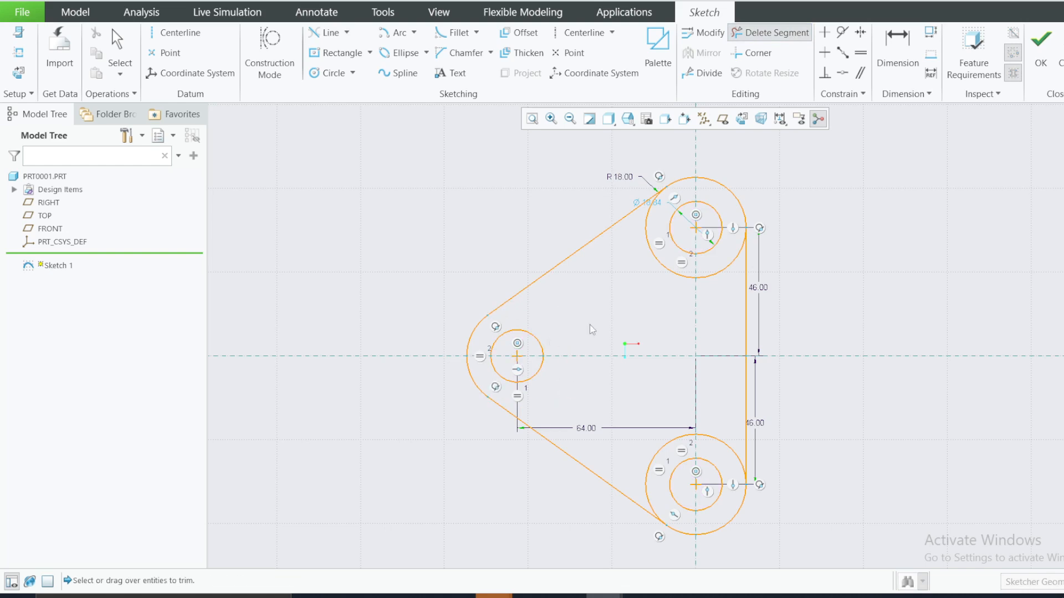
{"action": "left_click_drag", "start_coordinate": [614, 297], "coordinate": [659, 250]}
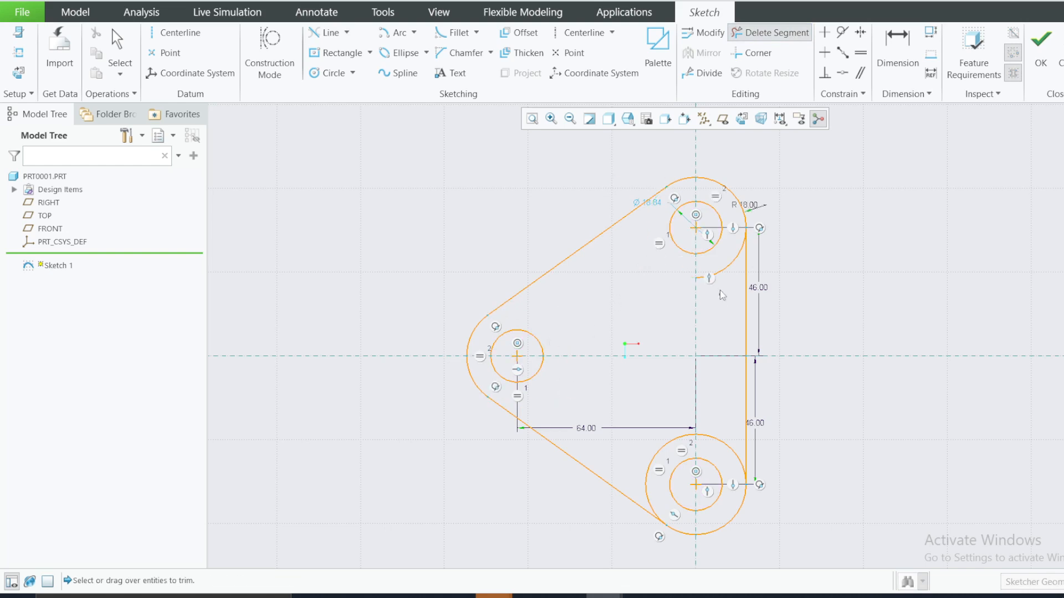
{"action": "left_click_drag", "start_coordinate": [721, 298], "coordinate": [720, 264]}
{"action": "left_click_drag", "start_coordinate": [727, 415], "coordinate": [716, 455]}
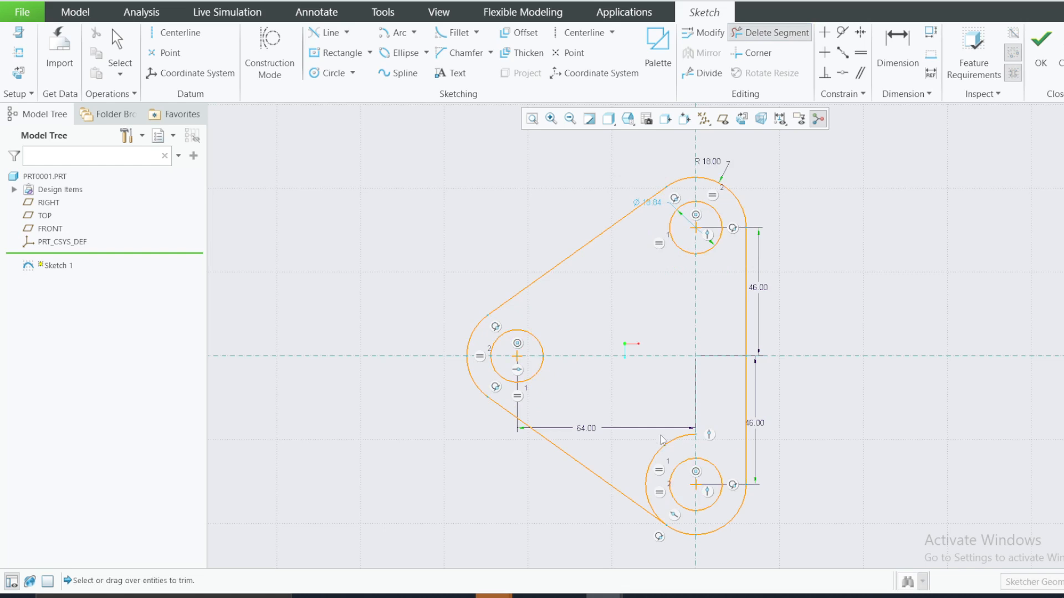
{"action": "left_click_drag", "start_coordinate": [660, 436], "coordinate": [680, 452]}
{"action": "left_click", "coordinate": [491, 313]}
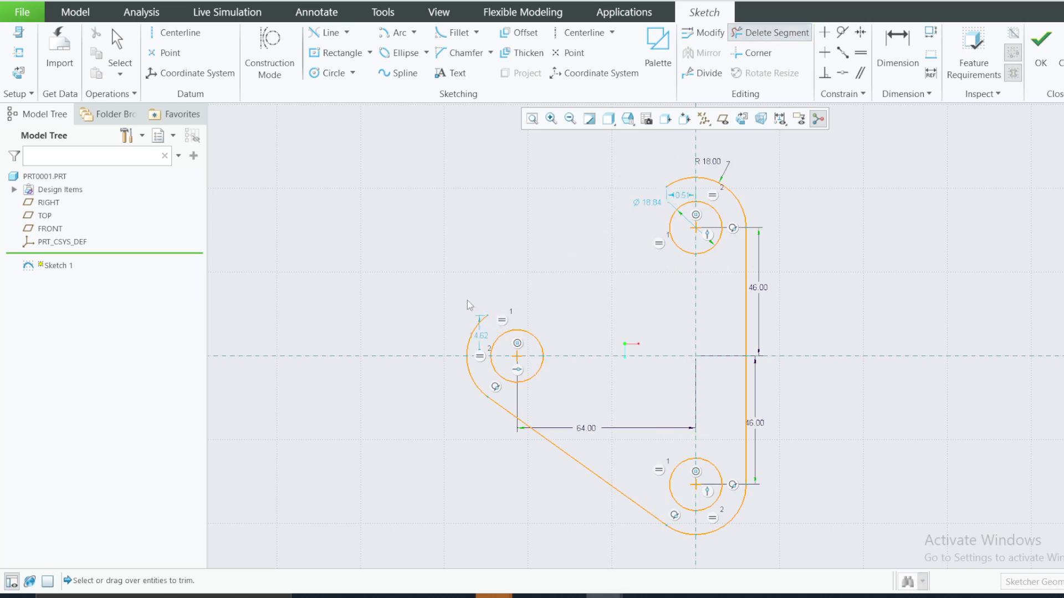
{"action": "key", "text": "ctrl+z"}
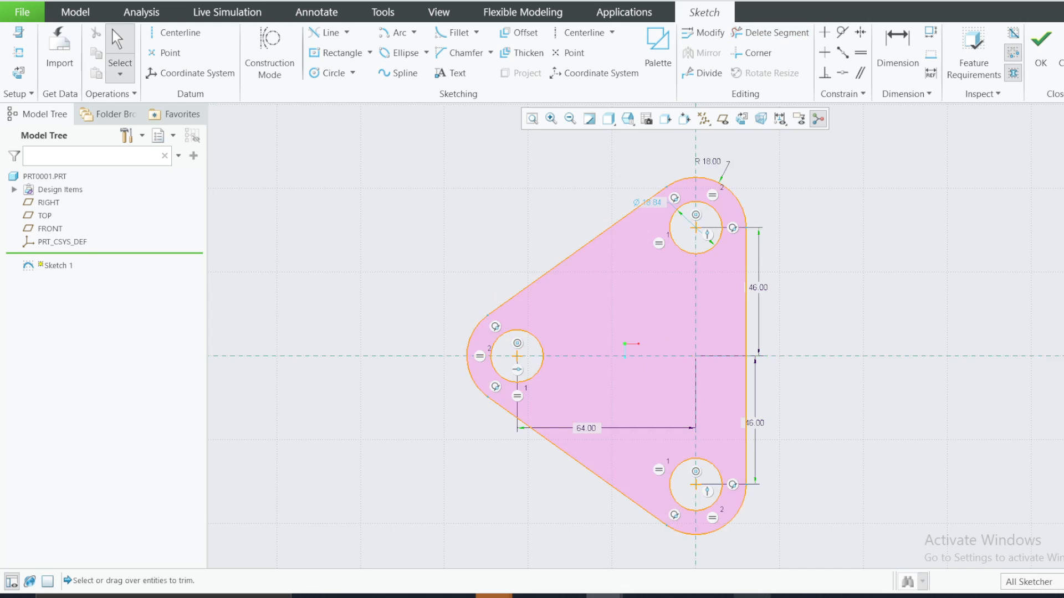
Step: Mark the base plate's 12 thickness on the reference drawing and finish the base plate sketch
{"action": "left_click", "coordinate": [752, 596]}
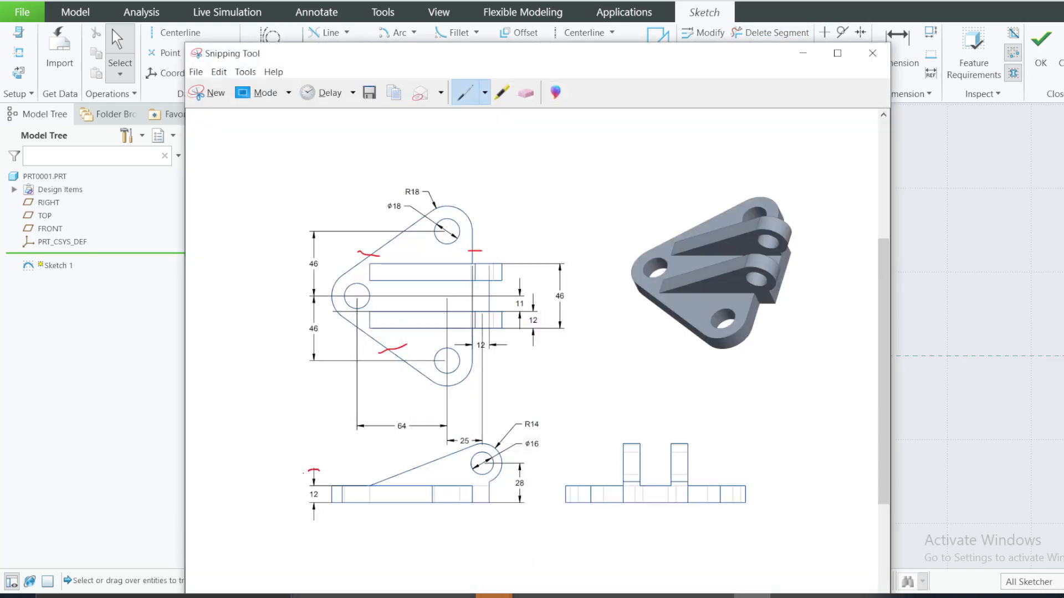
{"action": "mouse_move", "coordinate": [303, 472]}
{"action": "left_mouse_down"}
{"action": "mouse_move", "coordinate": [324, 517]}
{"action": "mouse_move", "coordinate": [332, 478]}
{"action": "mouse_move", "coordinate": [315, 471]}
{"action": "left_mouse_up"}
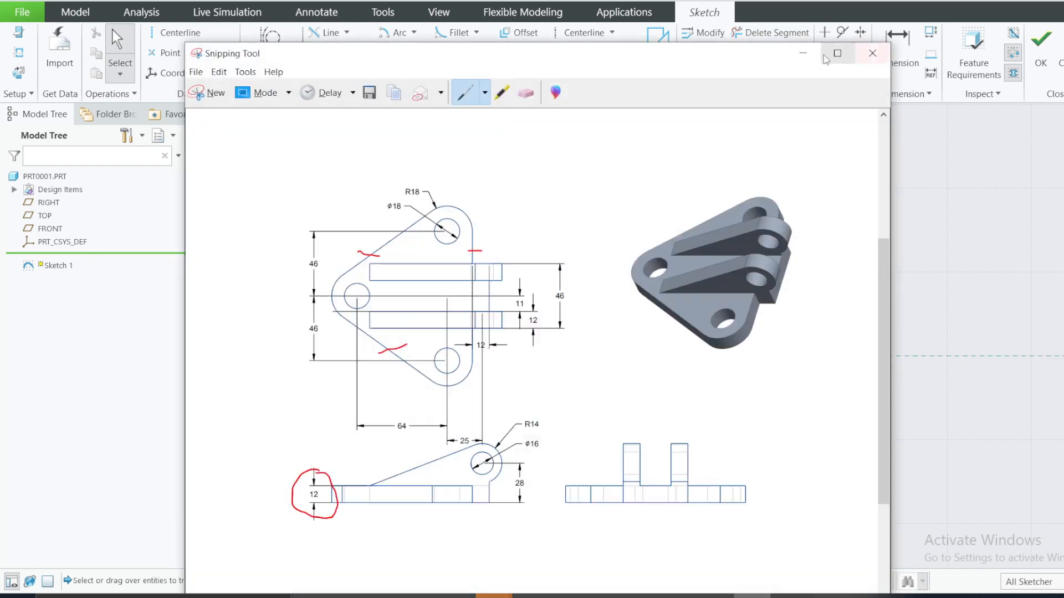
{"action": "left_click", "coordinate": [803, 53]}
{"action": "left_click", "coordinate": [1040, 40]}
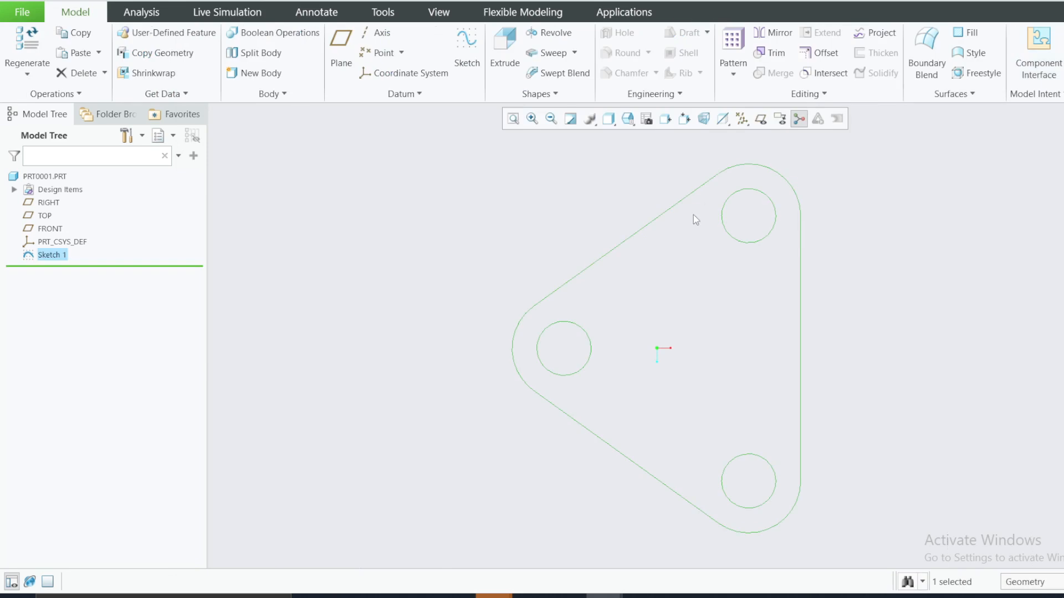
Step: Extrude the base plate sketch as a solid with a depth of 12
{"action": "left_click", "coordinate": [495, 48]}
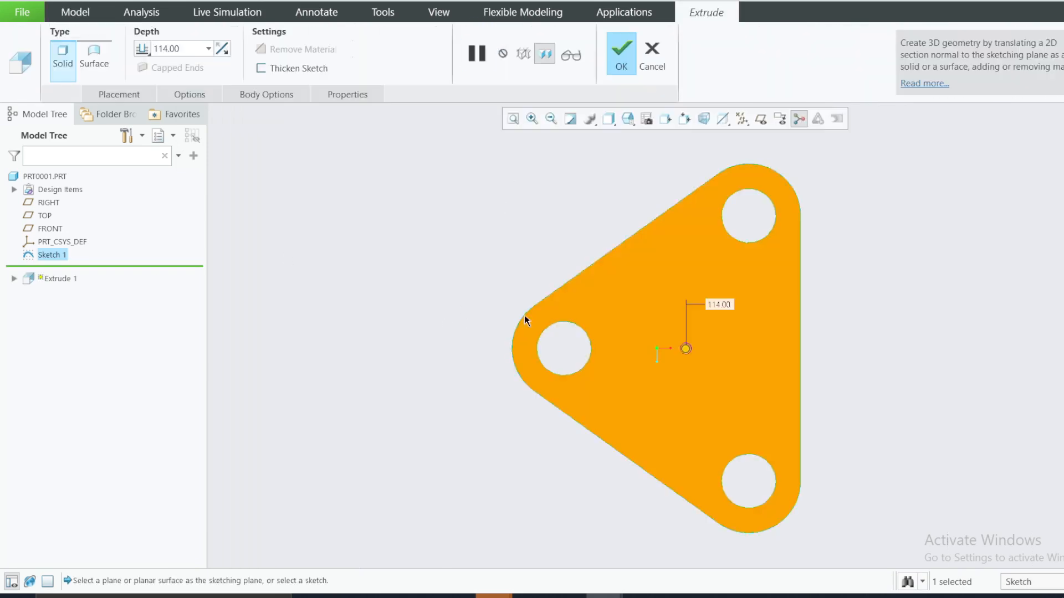
{"action": "middle_click_drag", "start_coordinate": [489, 314], "coordinate": [487, 280]}
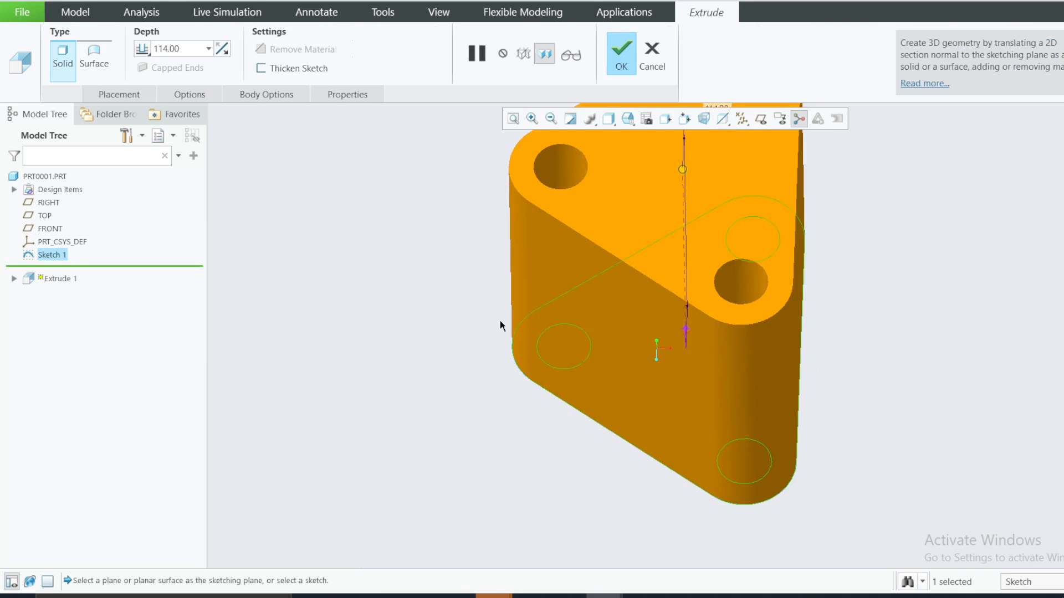
{"action": "scroll", "coordinate": [500, 321], "scroll_direction": "up", "scroll_amount": 4}
{"action": "double_click", "coordinate": [186, 48]}
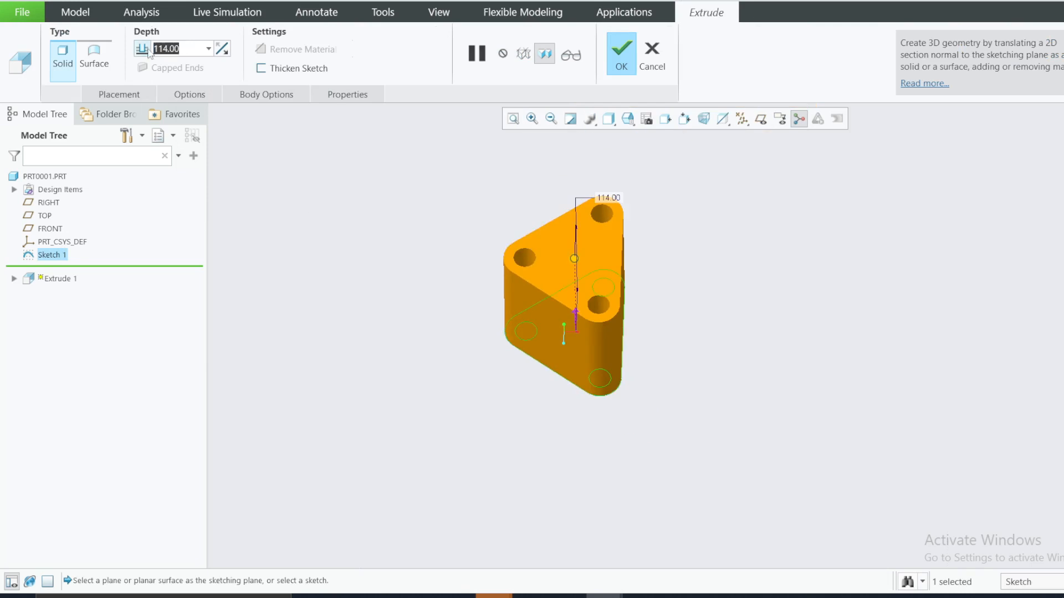
{"action": "type", "text": "12"}
{"action": "key", "text": "Return"}
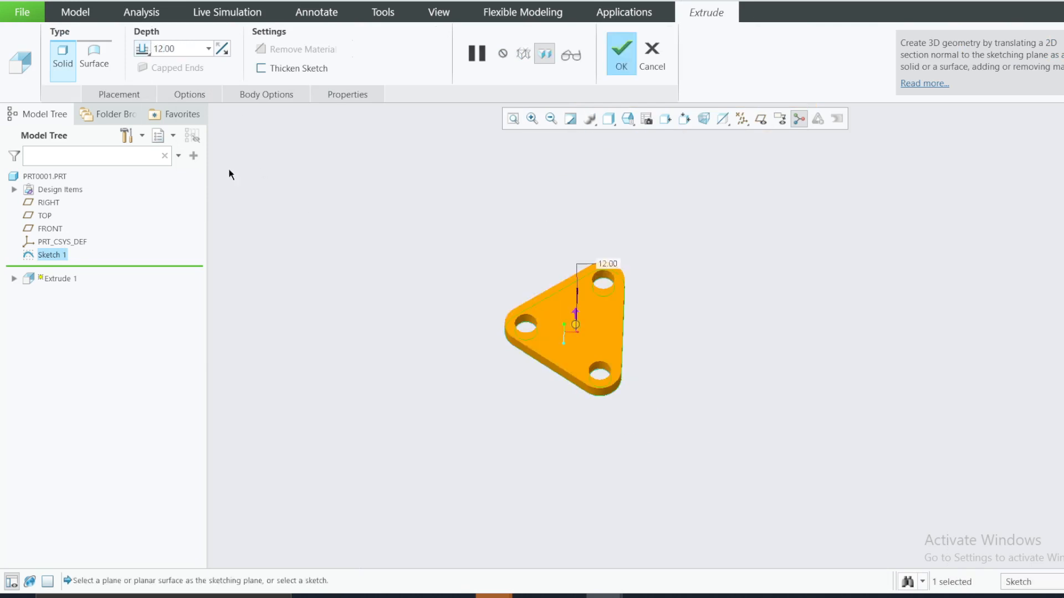
Step: Re-enter the extrusion depth as 12 and flip the extrusion to the opposite side of the sketch plane
{"action": "double_click", "coordinate": [178, 48]}
{"action": "double_click", "coordinate": [607, 267]}
{"action": "type", "text": "12"}
{"action": "key", "text": "Return"}
{"action": "left_click", "coordinate": [574, 305]}
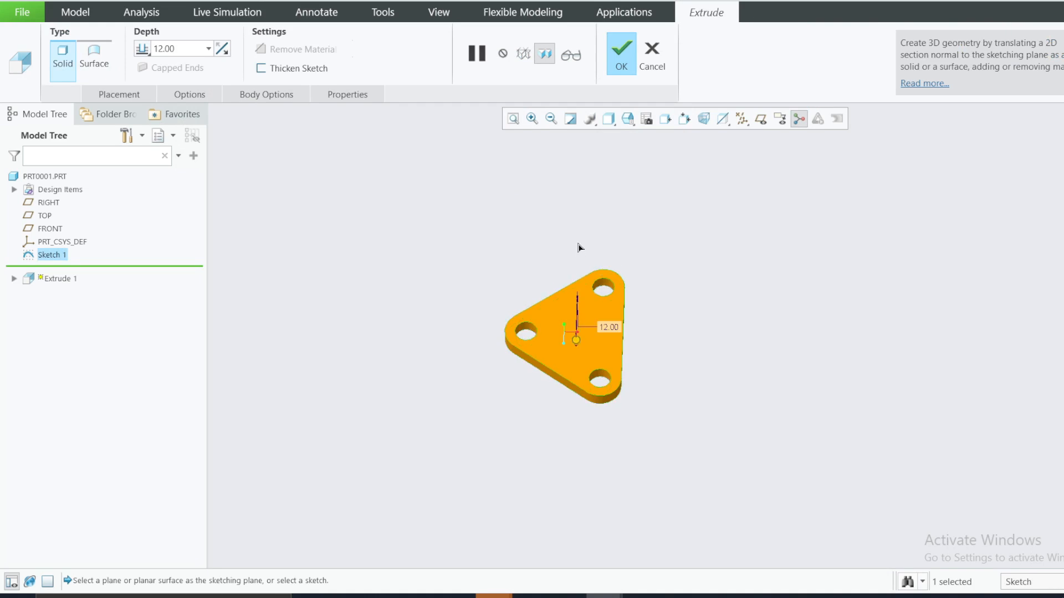
Step: Flip the base plate extrusion back to the opposite side of the sketch plane, set its depth to 12 and complete it
{"action": "left_click", "coordinate": [222, 48]}
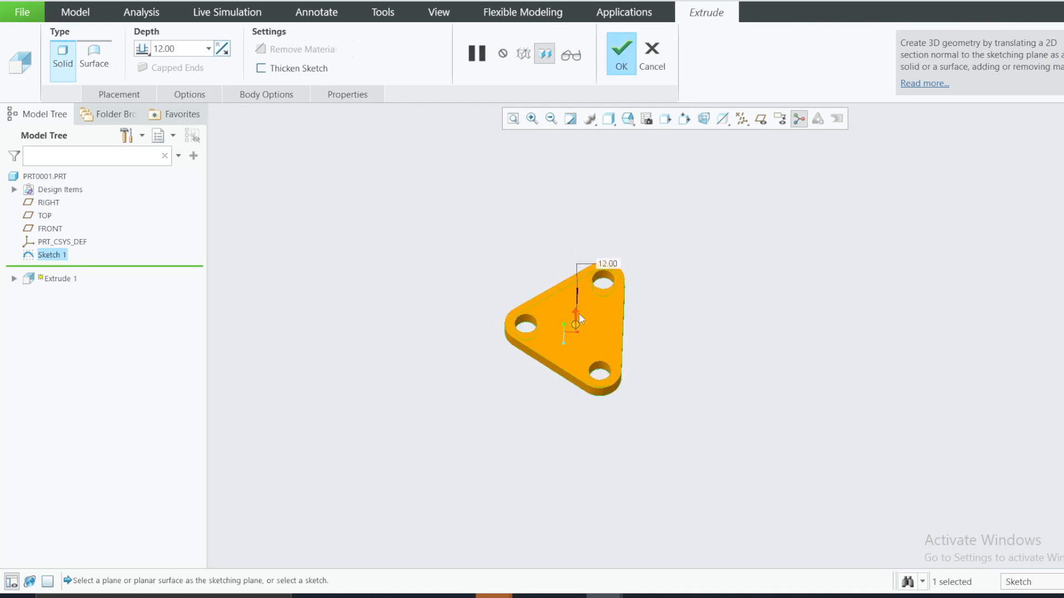
{"action": "scroll", "coordinate": [580, 330], "scroll_direction": "down", "scroll_amount": 3}
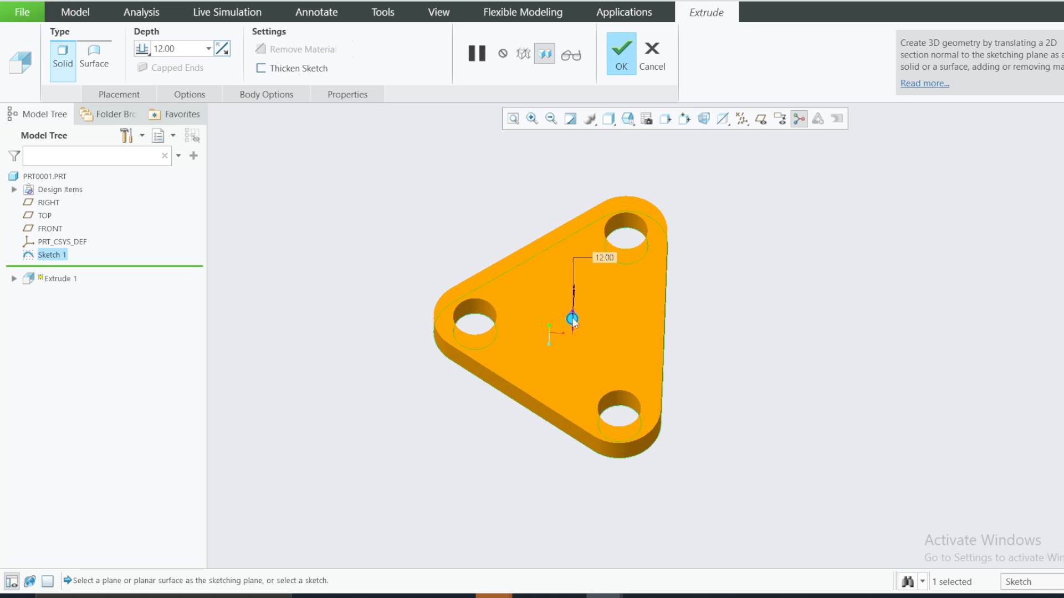
{"action": "mouse_move", "coordinate": [572, 320]}
{"action": "left_mouse_down"}
{"action": "mouse_move", "coordinate": [574, 191]}
{"action": "mouse_move", "coordinate": [589, 293]}
{"action": "mouse_move", "coordinate": [591, 481]}
{"action": "mouse_move", "coordinate": [592, 264]}
{"action": "left_mouse_up"}
{"action": "double_click", "coordinate": [600, 204]}
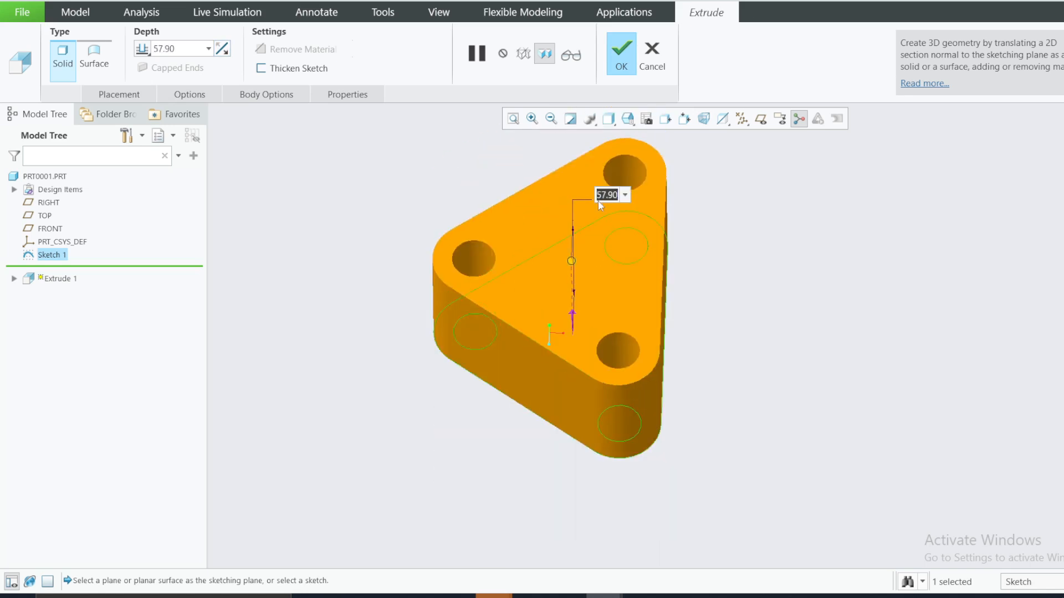
{"action": "type", "text": "12"}
{"action": "key", "text": "Return"}
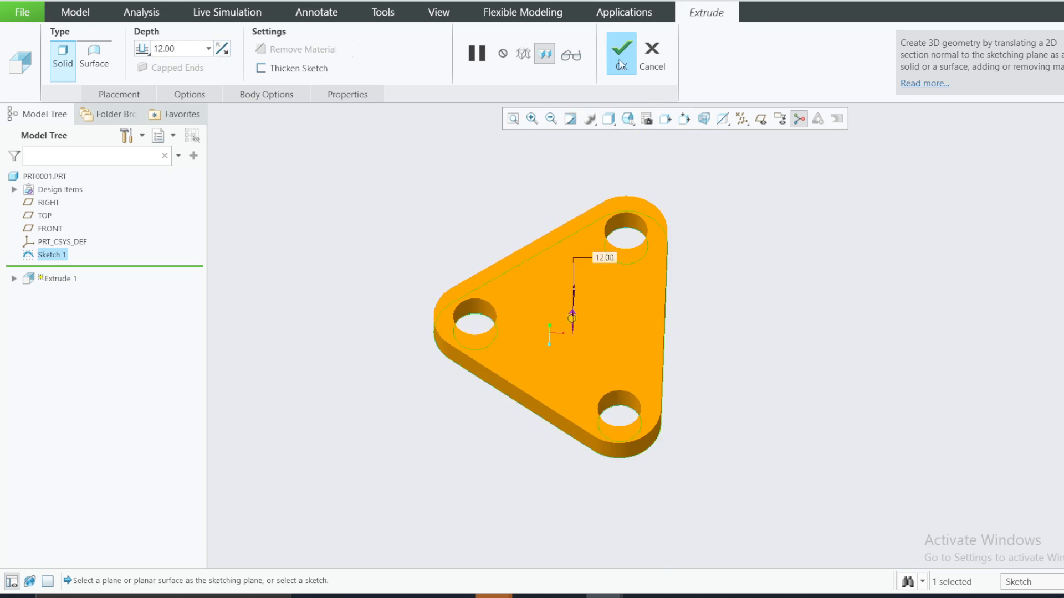
{"action": "left_click", "coordinate": [621, 58]}
{"action": "left_click", "coordinate": [752, 269]}
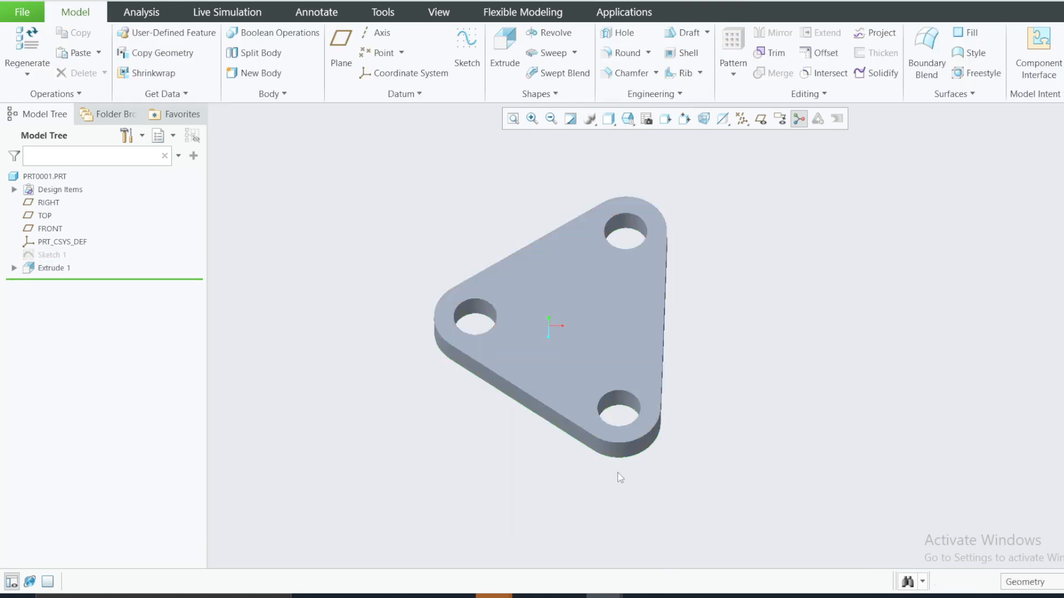
{"action": "left_click", "coordinate": [752, 596]}
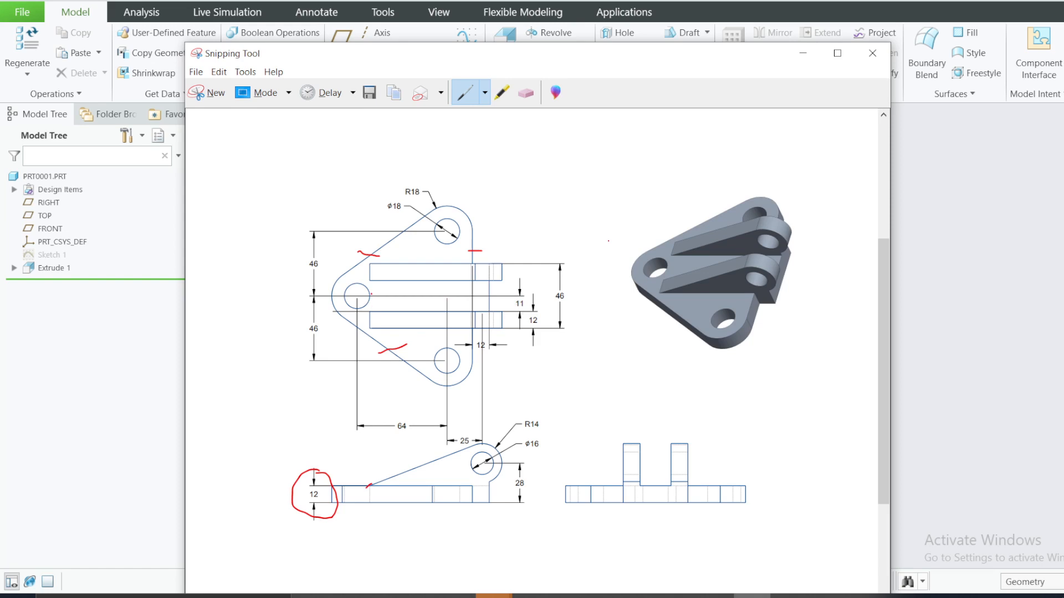
{"action": "left_click", "coordinate": [803, 53]}
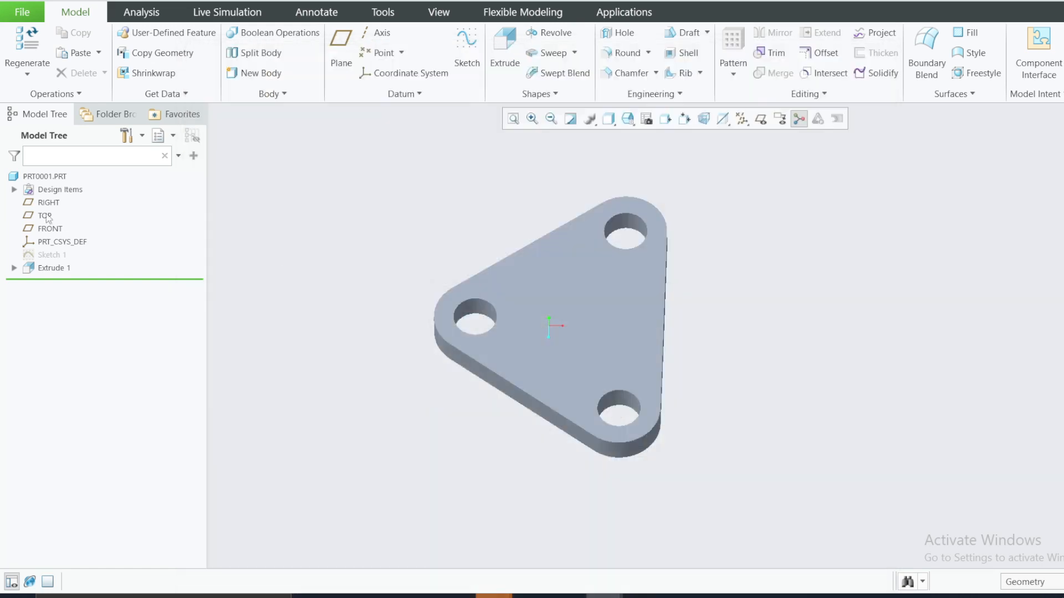
{"action": "left_click", "coordinate": [347, 46]}
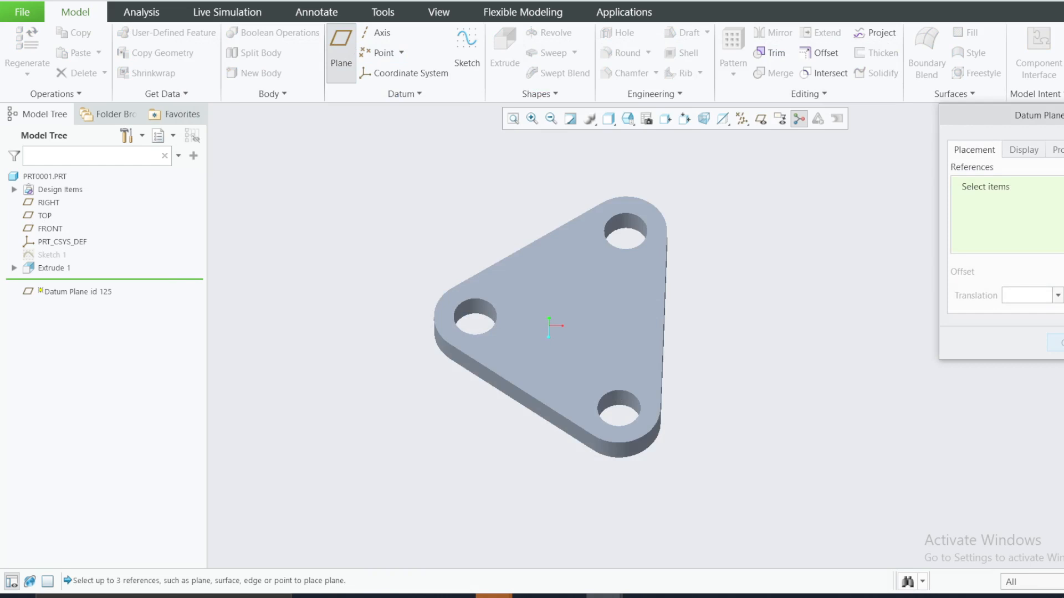
{"action": "left_click", "coordinate": [1063, 343]}
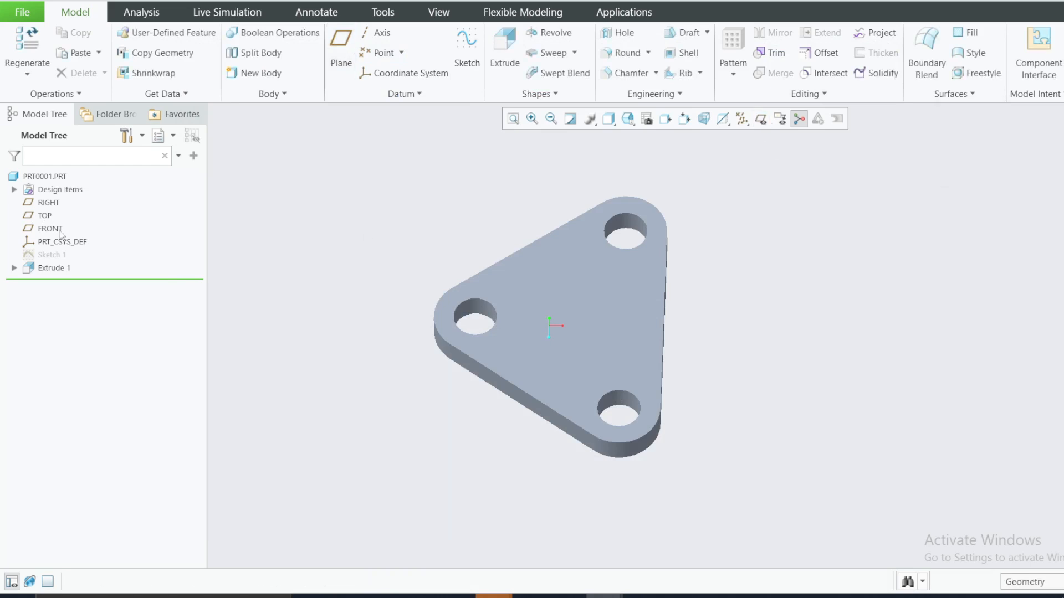
{"action": "left_click", "coordinate": [42, 216]}
{"action": "left_click", "coordinate": [53, 230]}
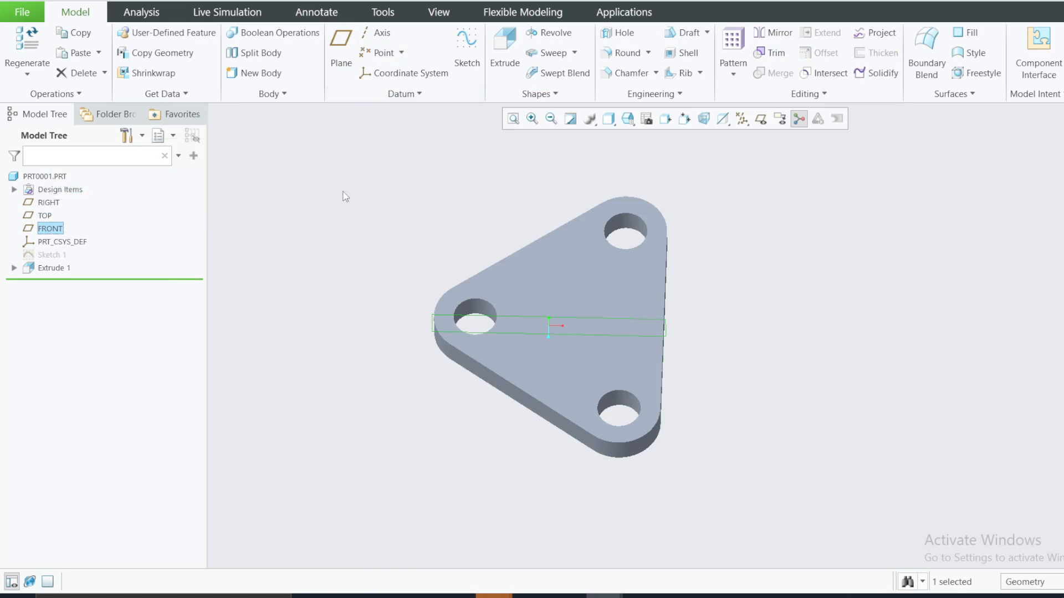
Step: Create a datum plane offset 11 from the FRONT plane, checking the distance on the reference drawing
{"action": "left_click", "coordinate": [340, 53]}
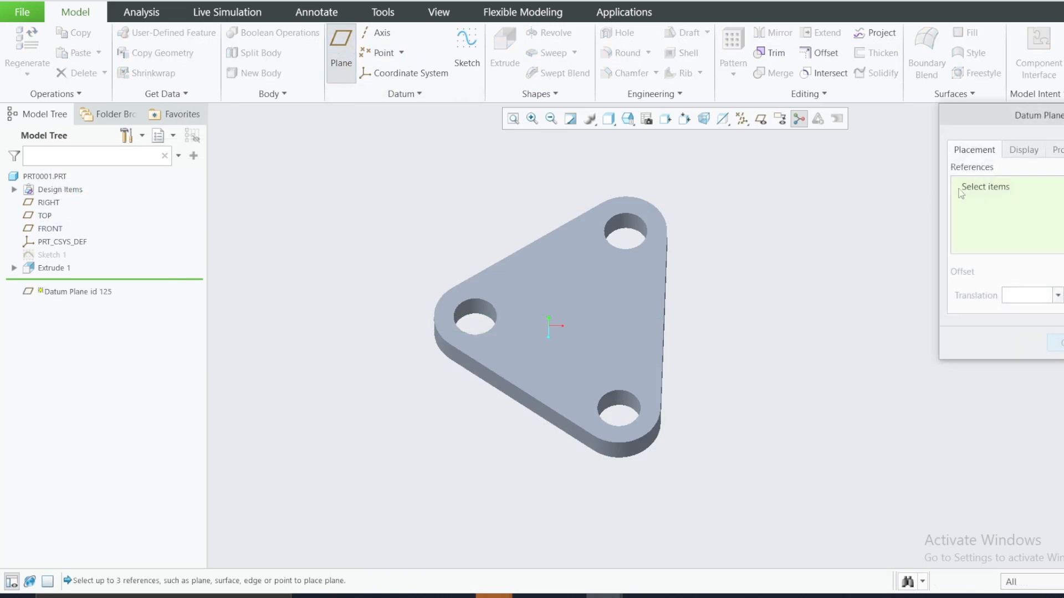
{"action": "left_click", "coordinate": [51, 229]}
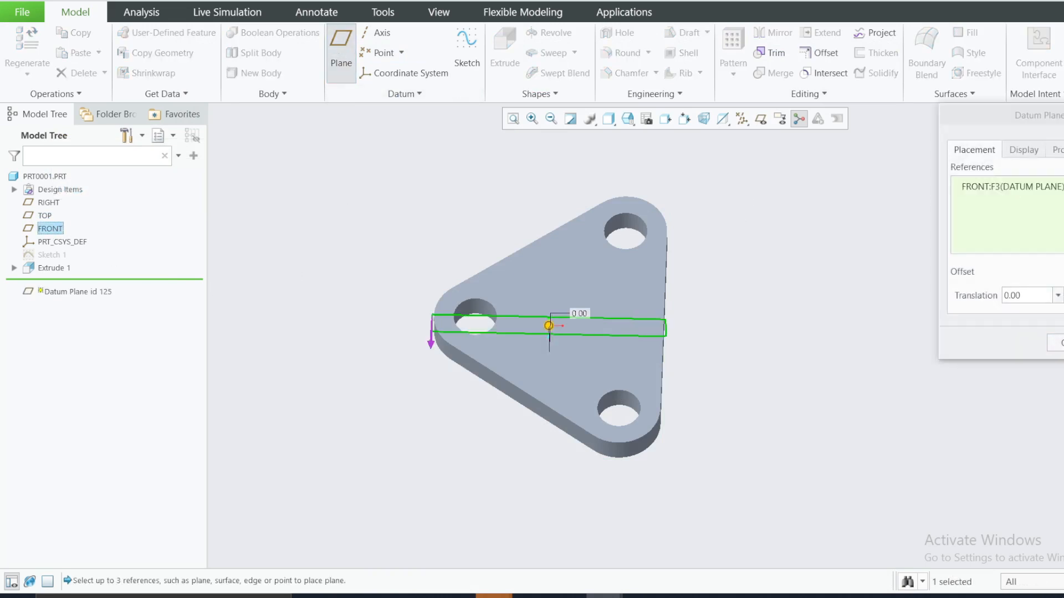
{"action": "left_click", "coordinate": [1019, 187]}
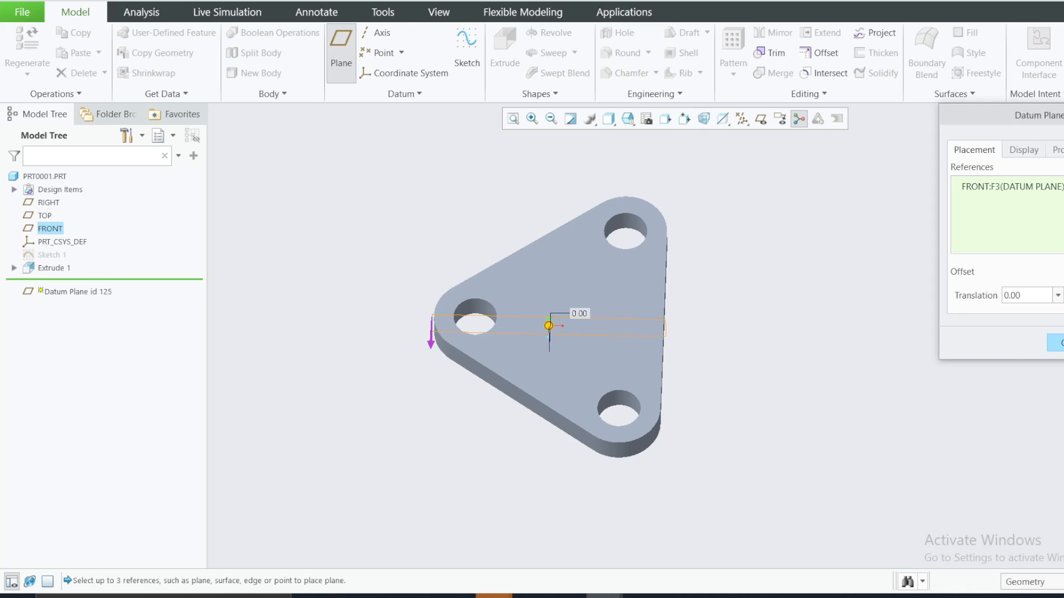
{"action": "double_click", "coordinate": [1041, 296]}
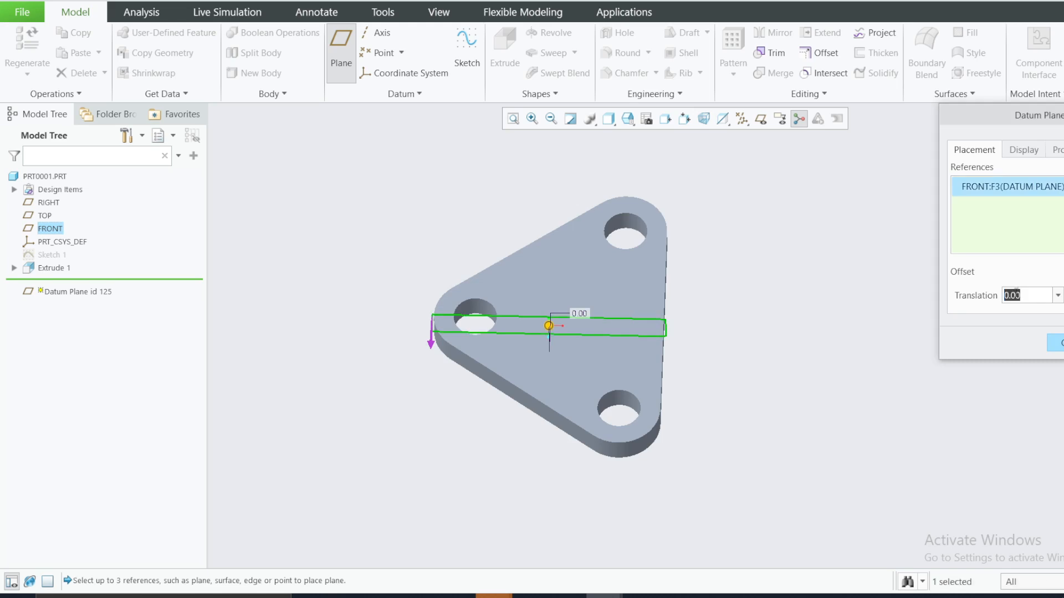
{"action": "type", "text": "12"}
{"action": "left_click", "coordinate": [751, 596]}
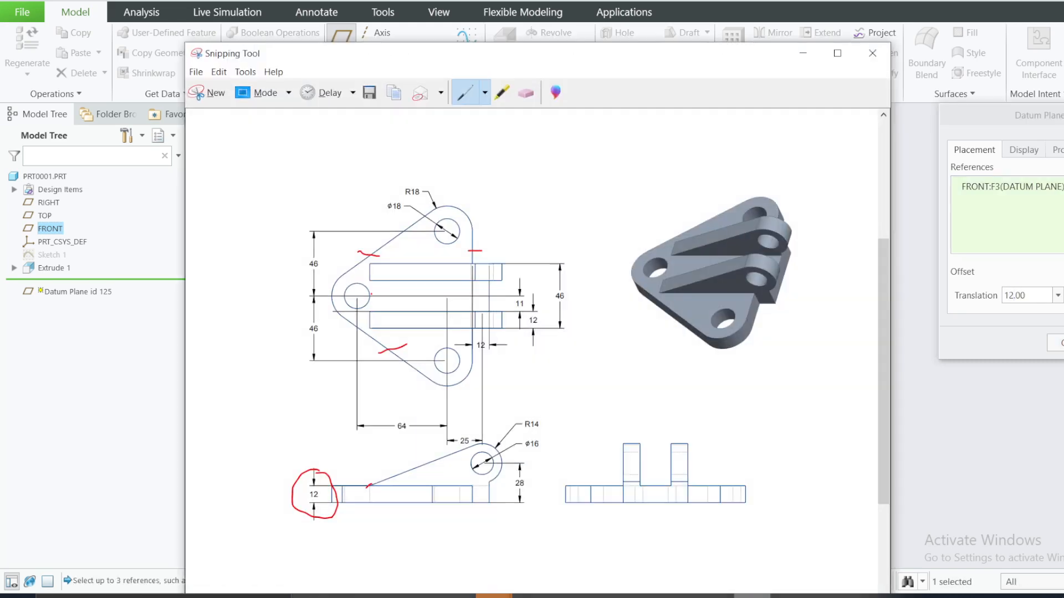
{"action": "left_click", "coordinate": [752, 596]}
{"action": "type", "text": "11"}
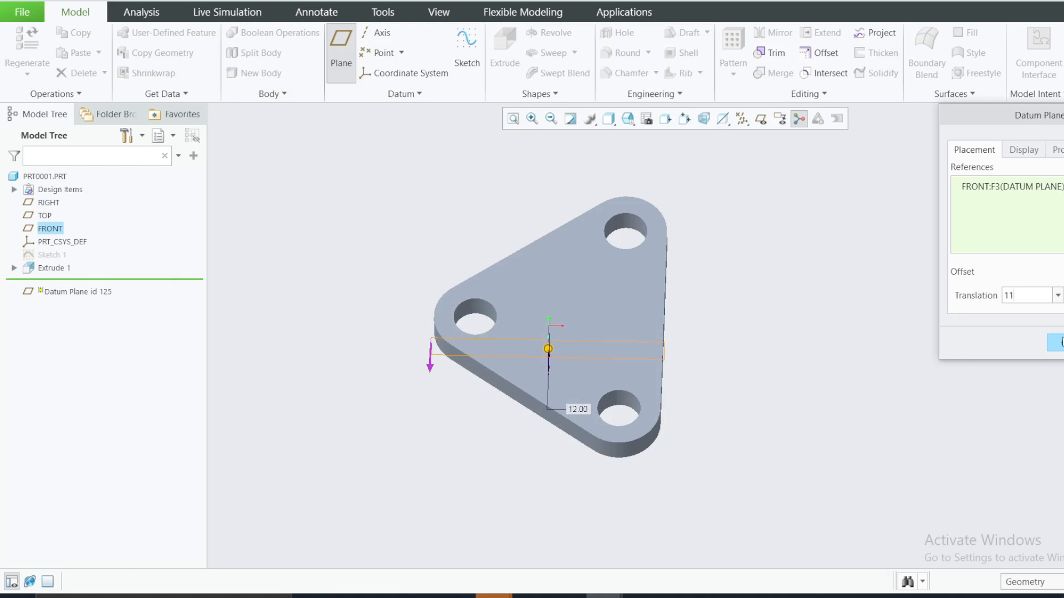
{"action": "left_click", "coordinate": [1048, 343]}
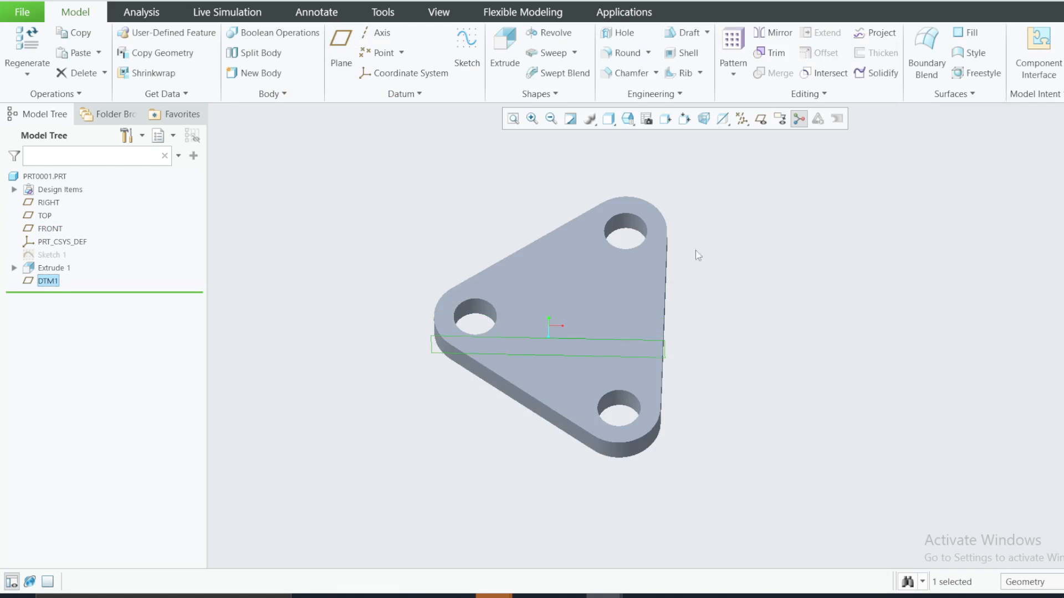
Step: Orient the model to the FRONT view and switch its display style to Wireframe
{"action": "left_click", "coordinate": [628, 118]}
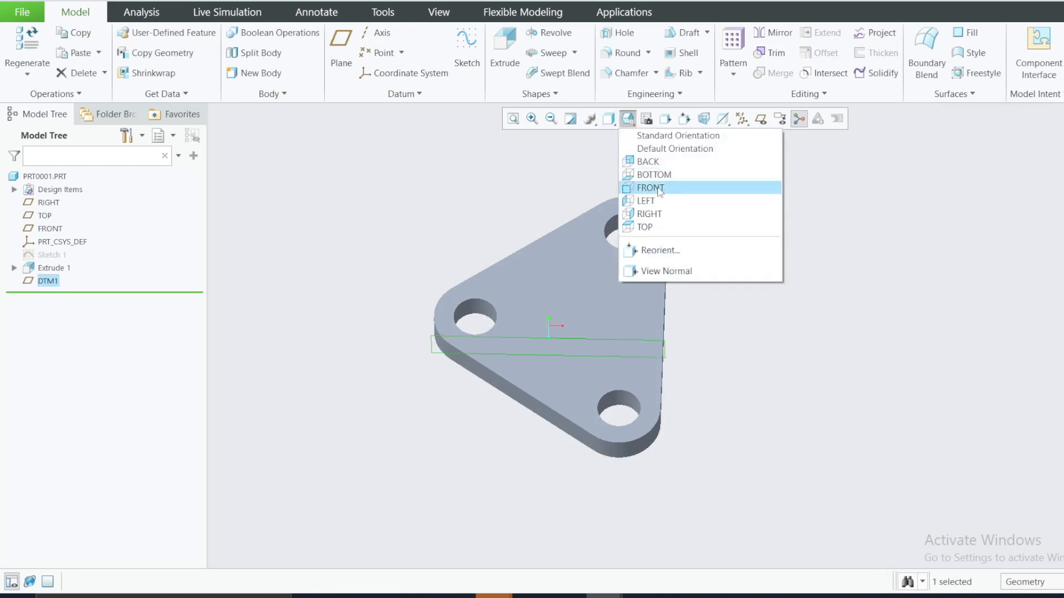
{"action": "left_click", "coordinate": [653, 187]}
{"action": "left_click", "coordinate": [609, 120]}
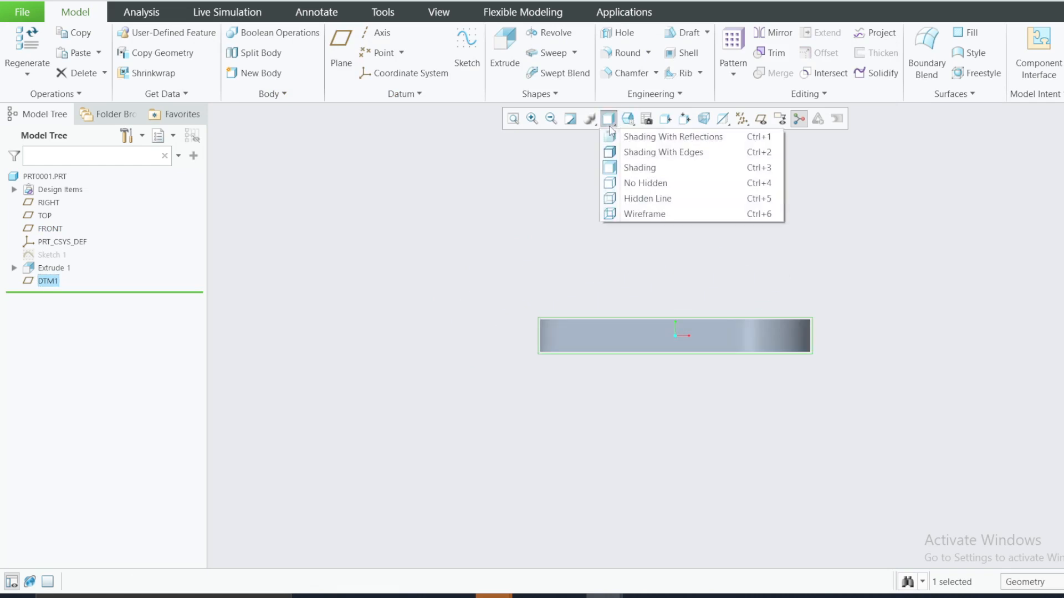
{"action": "left_click", "coordinate": [637, 213]}
{"action": "scroll", "coordinate": [767, 266], "scroll_direction": "up", "scroll_amount": 2}
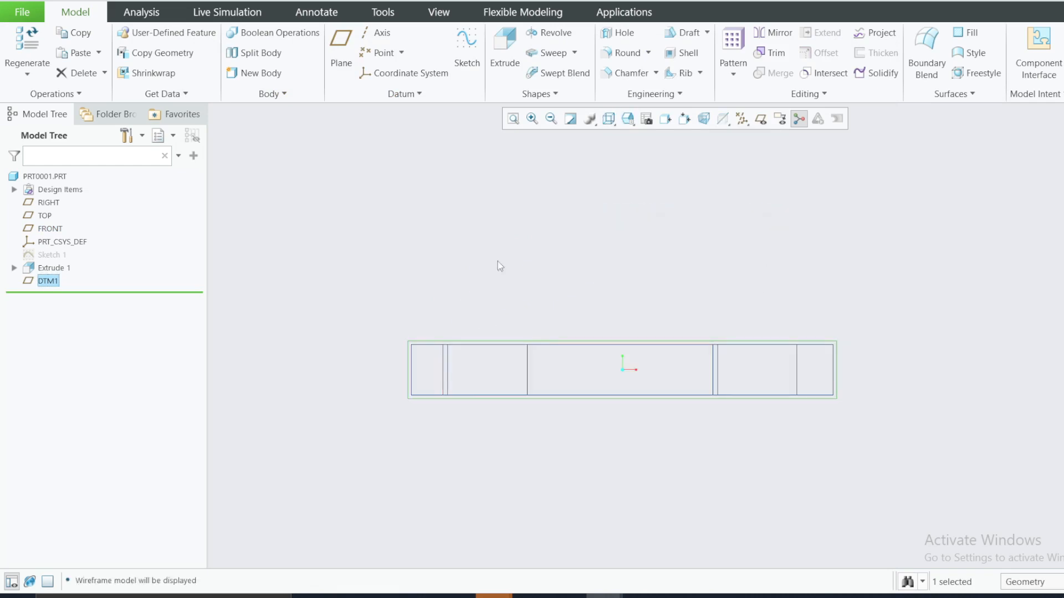
{"action": "left_click", "coordinate": [416, 205]}
Step: Start a sketch on the offset datum plane DTM1 and add the plate's top surface and right end as sketch references
{"action": "left_click", "coordinate": [50, 281]}
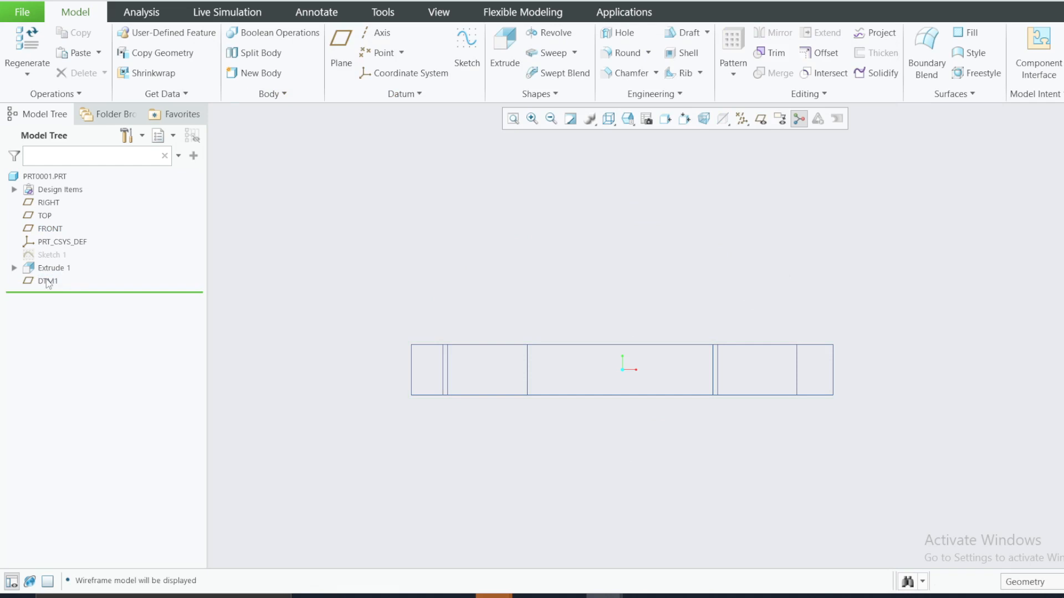
{"action": "left_click", "coordinate": [56, 218]}
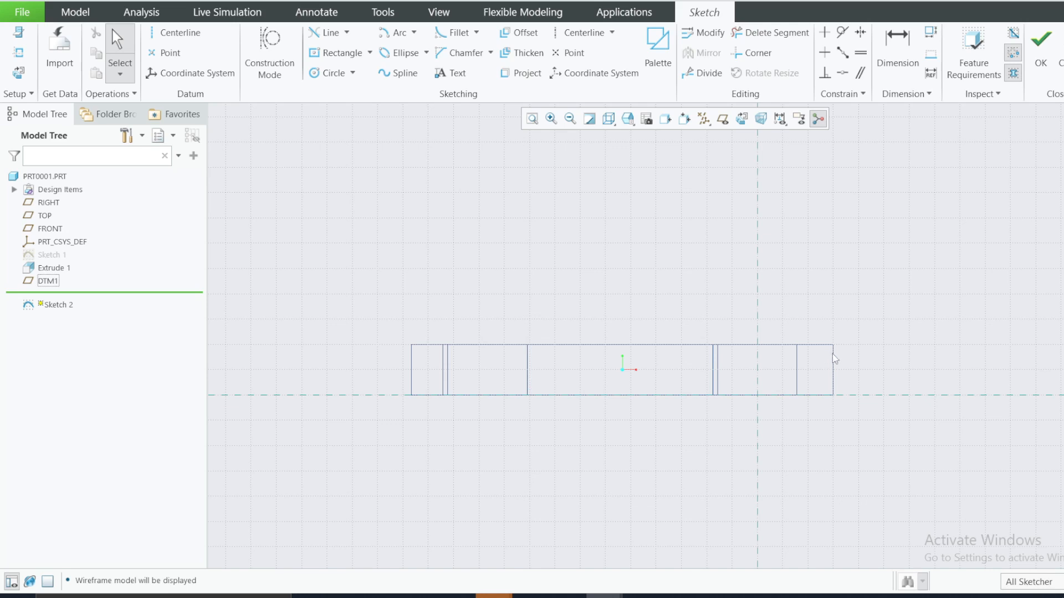
{"action": "left_click", "coordinate": [18, 52]}
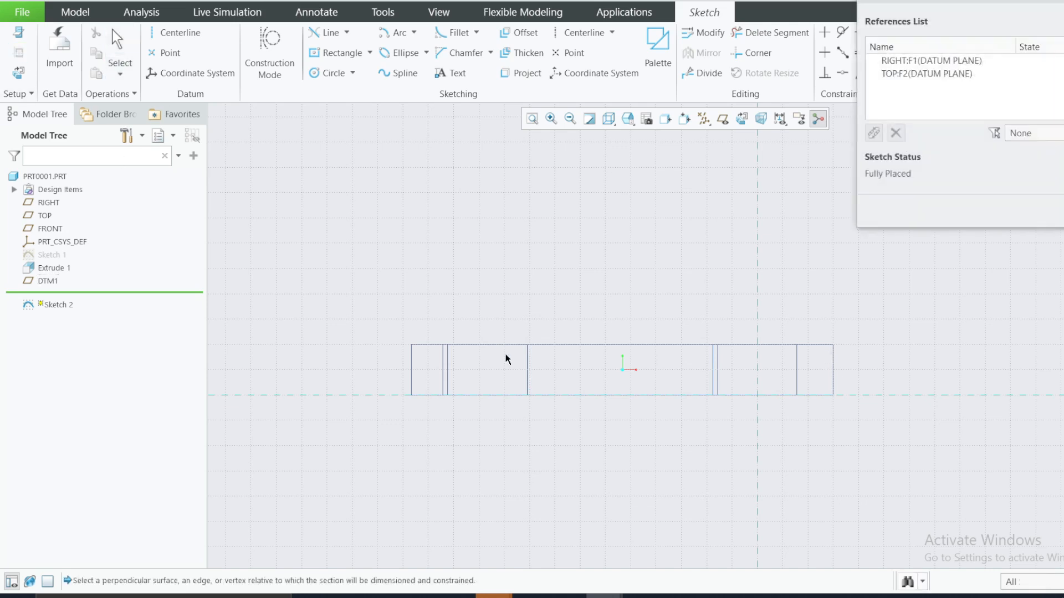
{"action": "left_click", "coordinate": [527, 375]}
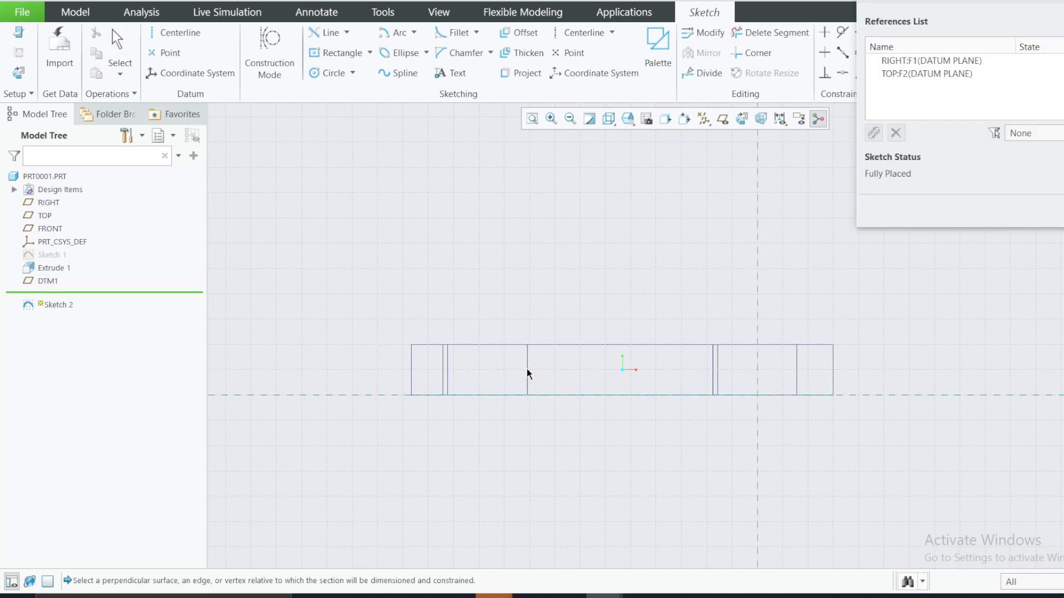
{"action": "left_click", "coordinate": [834, 363]}
{"action": "left_click", "coordinate": [812, 343]}
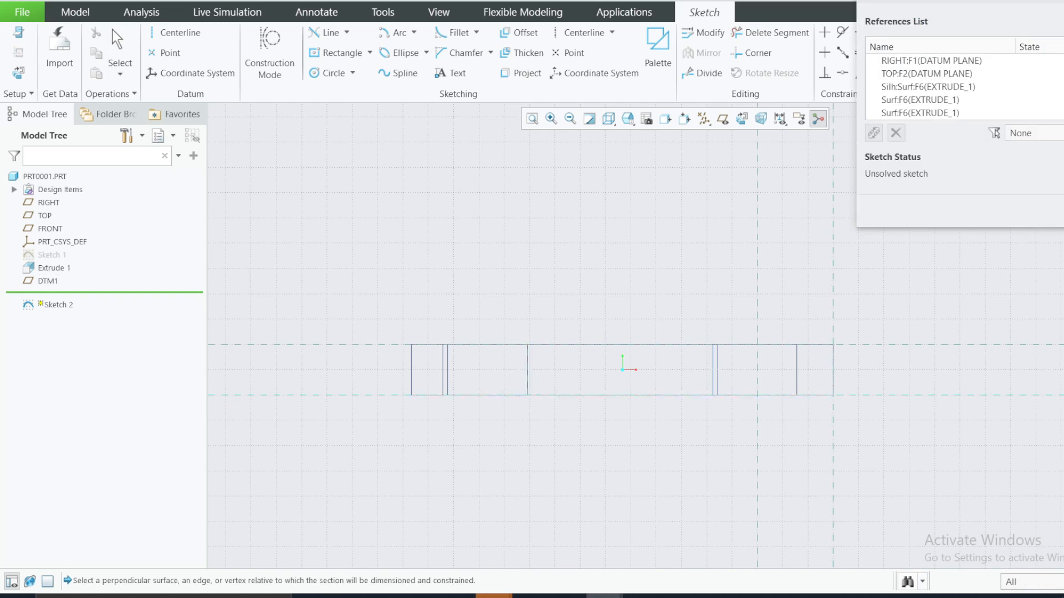
{"action": "left_click", "coordinate": [1061, 212]}
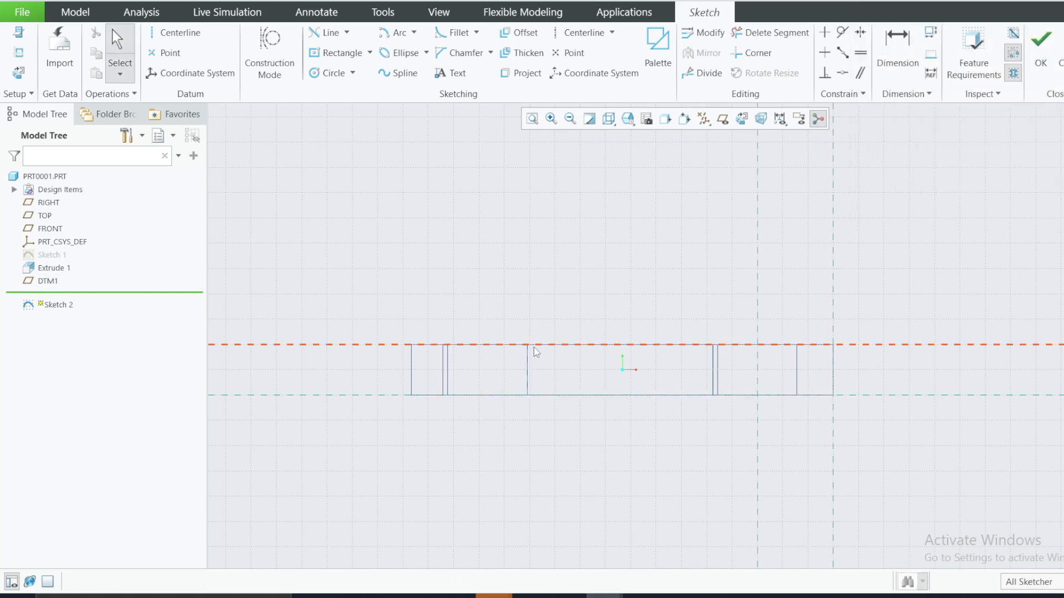
Step: Sketch two concentric circles about 24.4 and 34.7 in diameter, centred about 42 above the plate's top and 8 beyond its right end
{"action": "scroll", "coordinate": [501, 347], "scroll_direction": "down", "scroll_amount": 2}
{"action": "scroll", "coordinate": [736, 376], "scroll_direction": "up", "scroll_amount": 1}
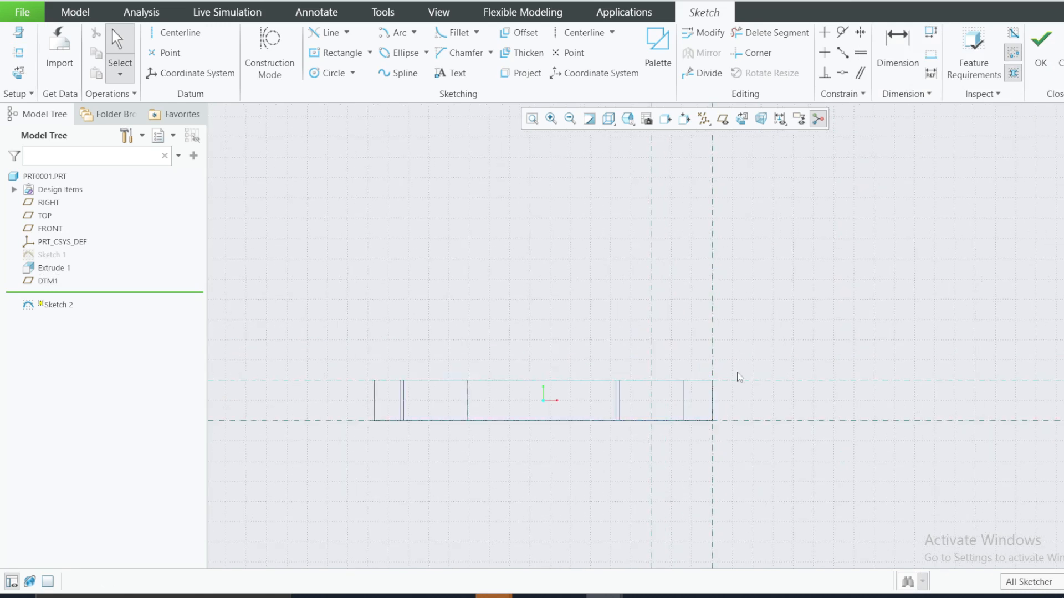
{"action": "left_click", "coordinate": [752, 596]}
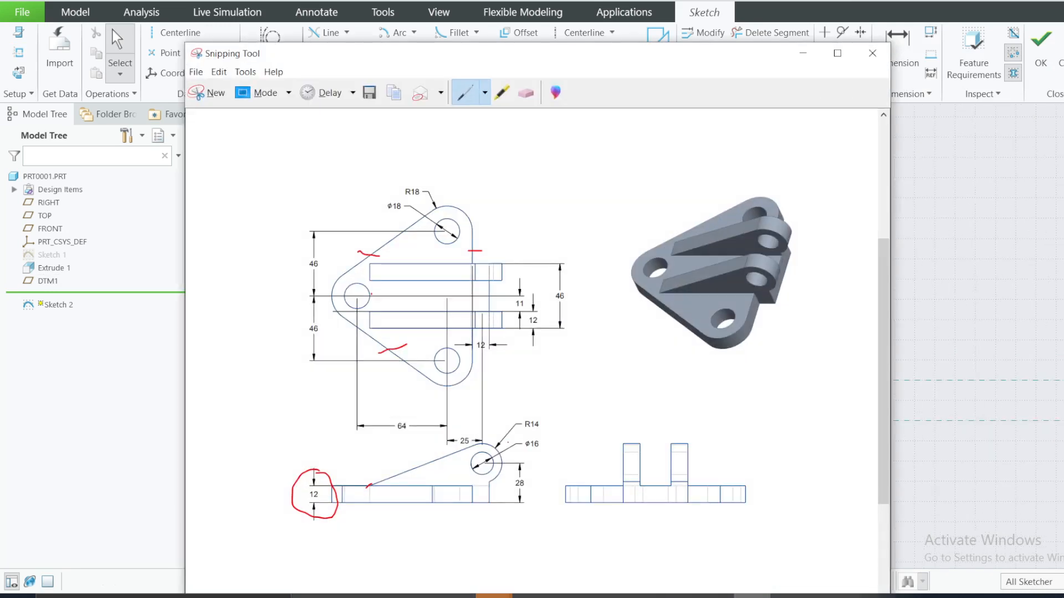
{"action": "left_click", "coordinate": [803, 53]}
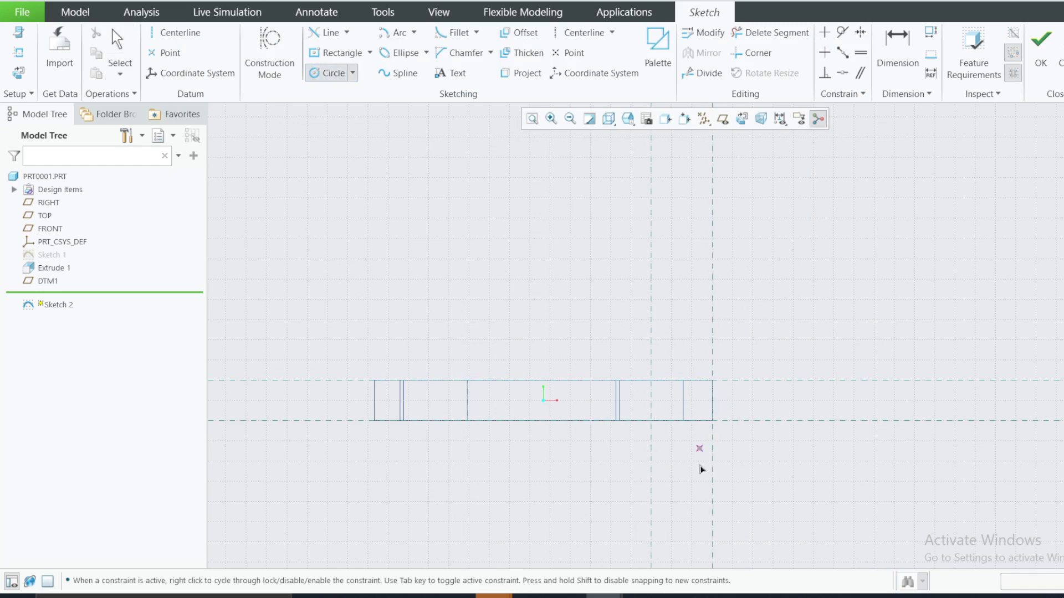
{"action": "left_click", "coordinate": [752, 595]}
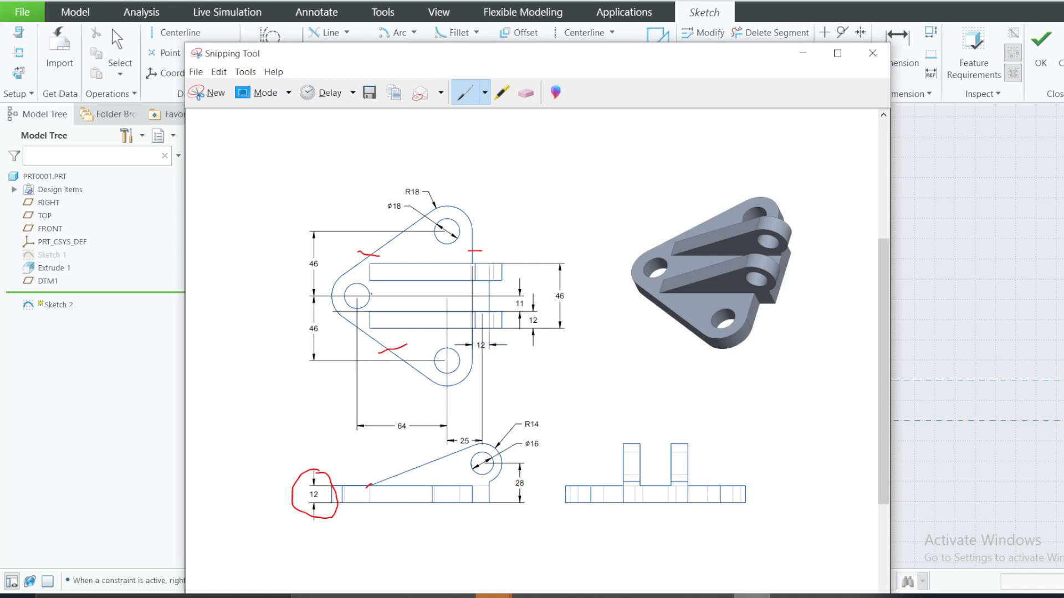
{"action": "left_click", "coordinate": [751, 596]}
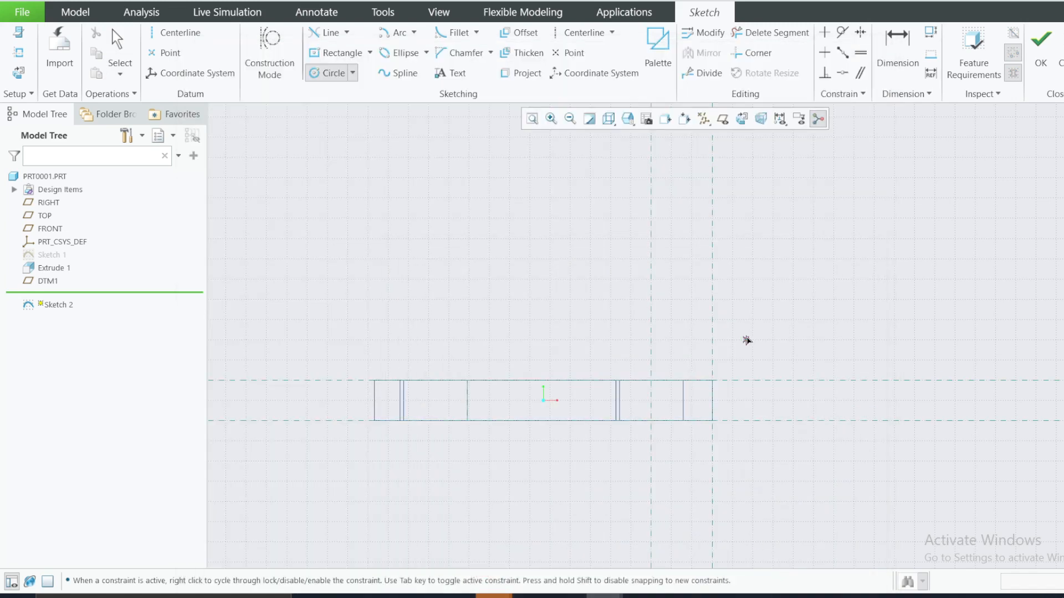
{"action": "left_click", "coordinate": [739, 239]}
{"action": "left_click", "coordinate": [761, 281]}
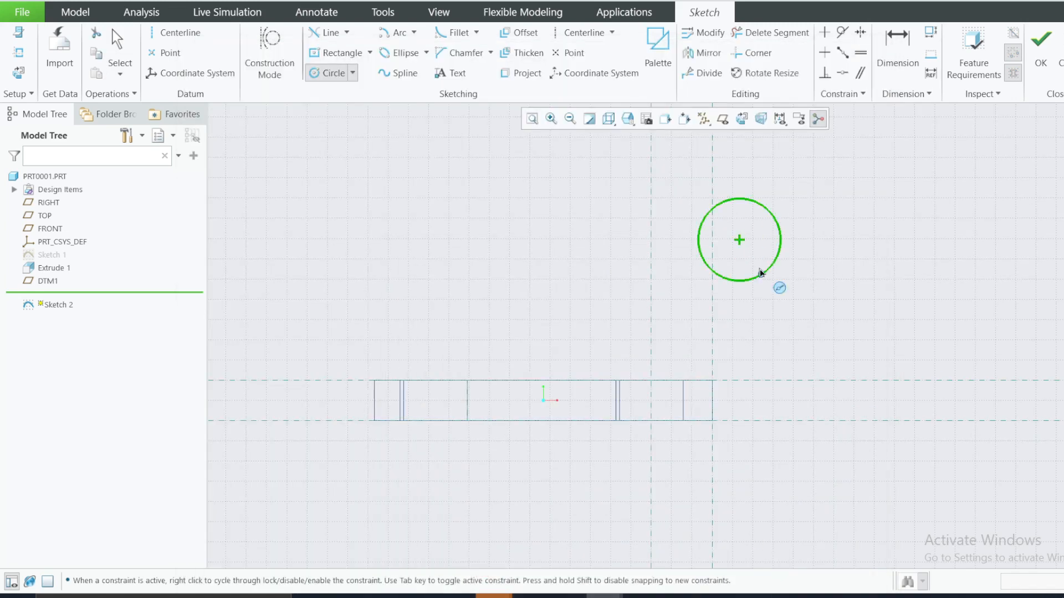
{"action": "left_click", "coordinate": [739, 240]}
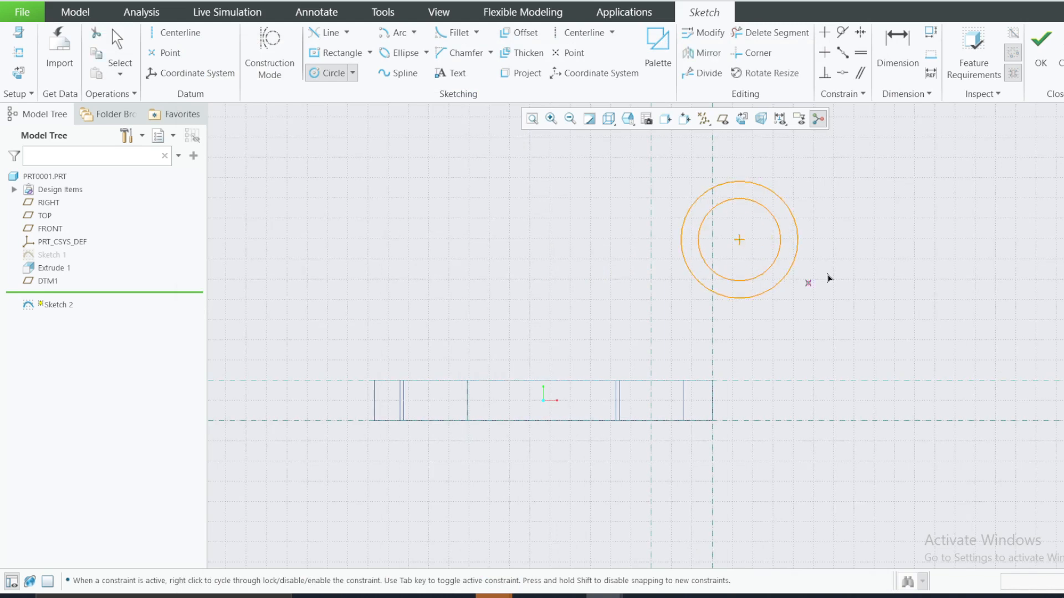
{"action": "middle_click", "coordinate": [895, 178]}
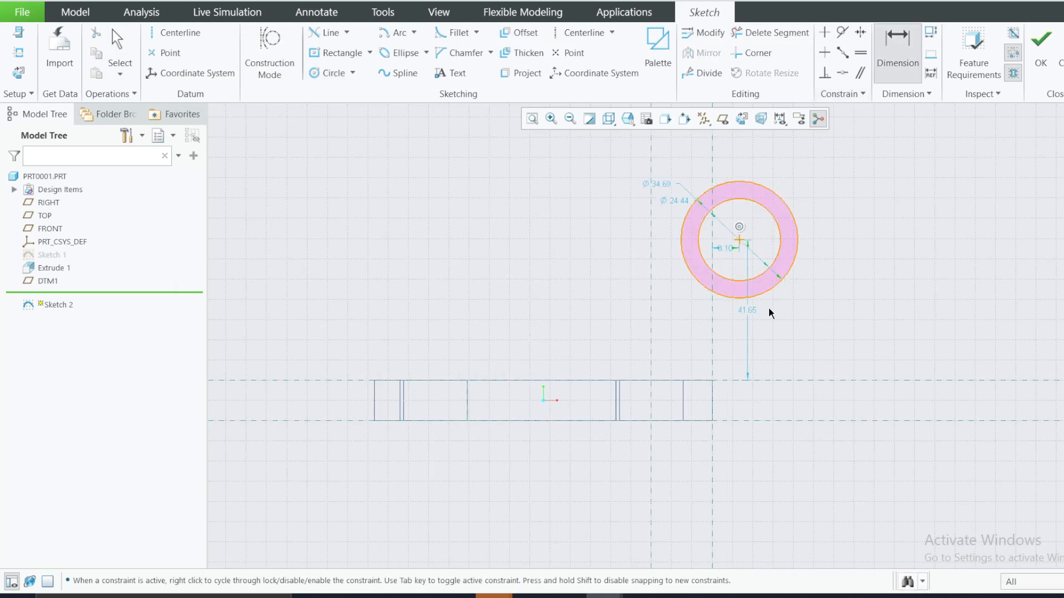
Step: Set the outer circle's radius to 14, checking the value on the reference drawing
{"action": "middle_click", "coordinate": [657, 184]}
{"action": "left_click", "coordinate": [661, 186]}
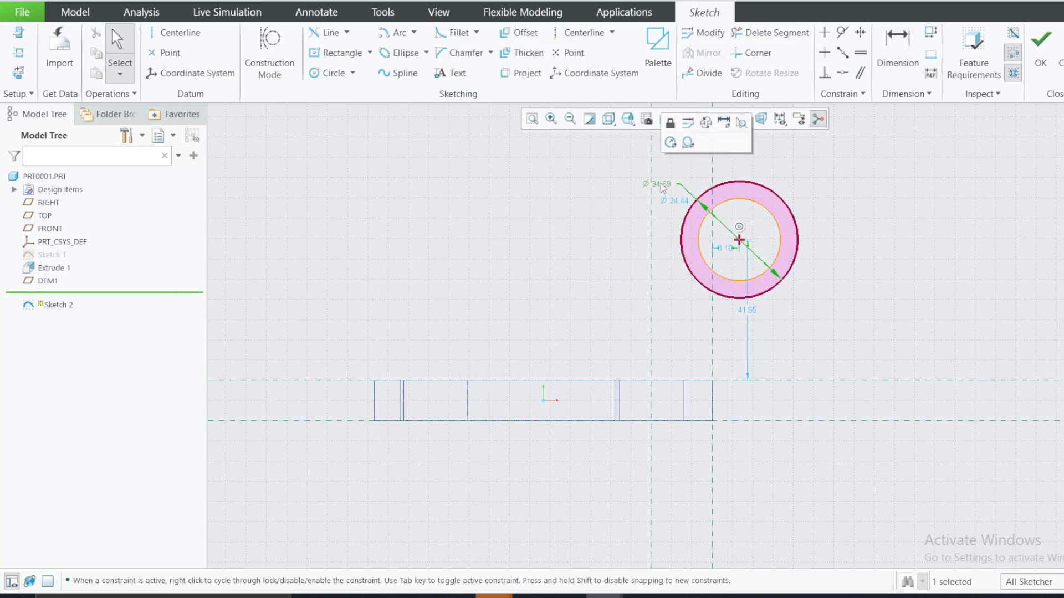
{"action": "double_click", "coordinate": [663, 183]}
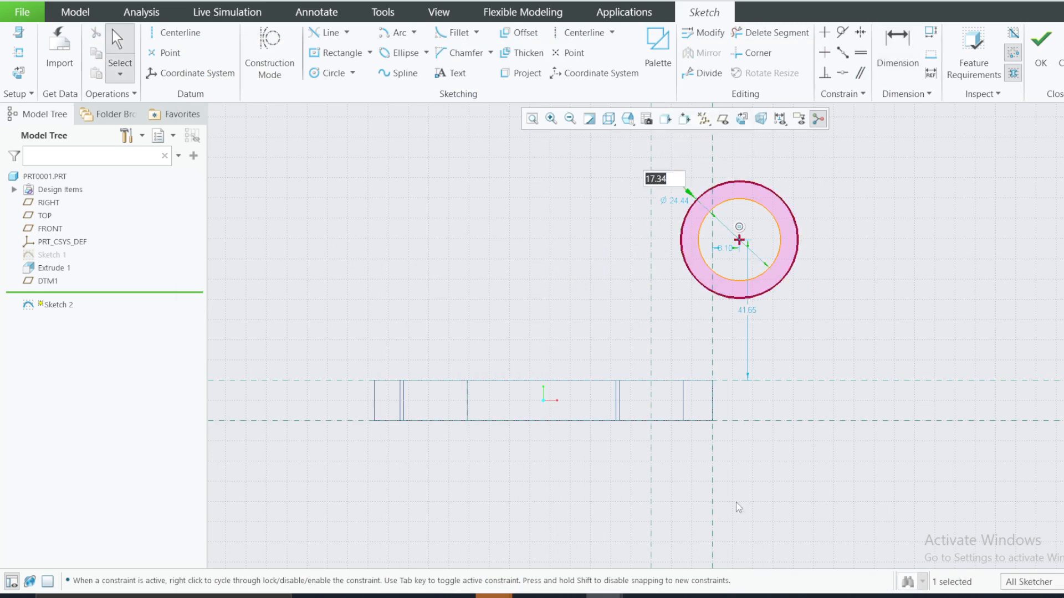
{"action": "left_click", "coordinate": [752, 596]}
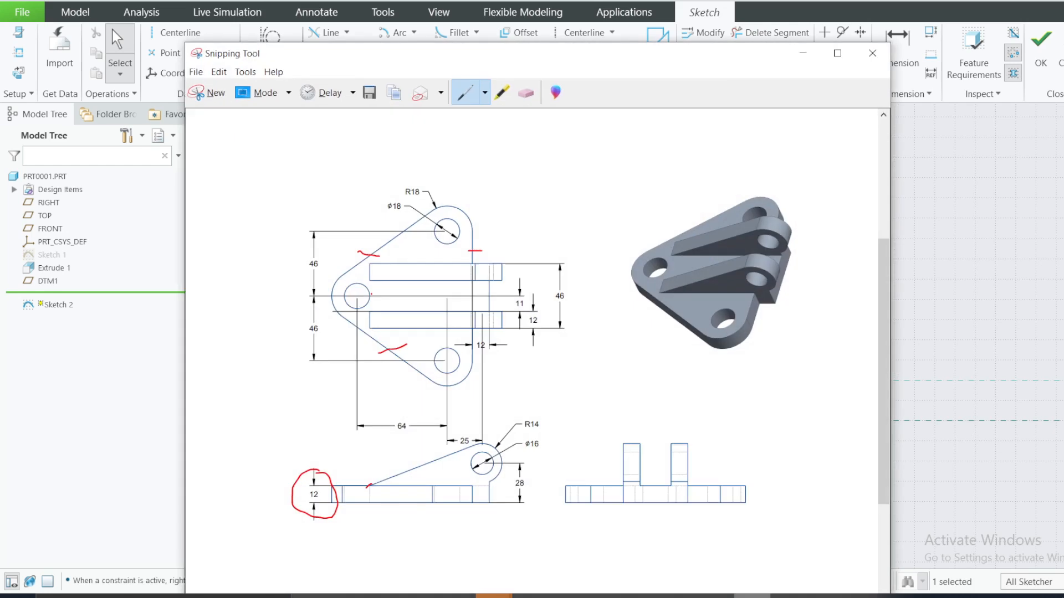
{"action": "left_click", "coordinate": [752, 596]}
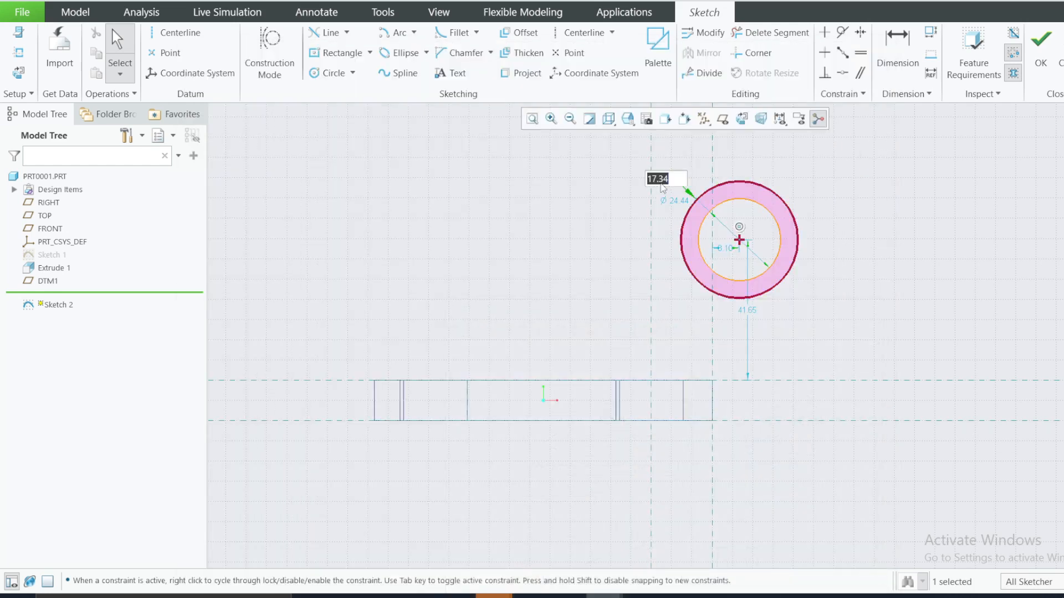
{"action": "type", "text": "14"}
{"action": "key", "text": "Return"}
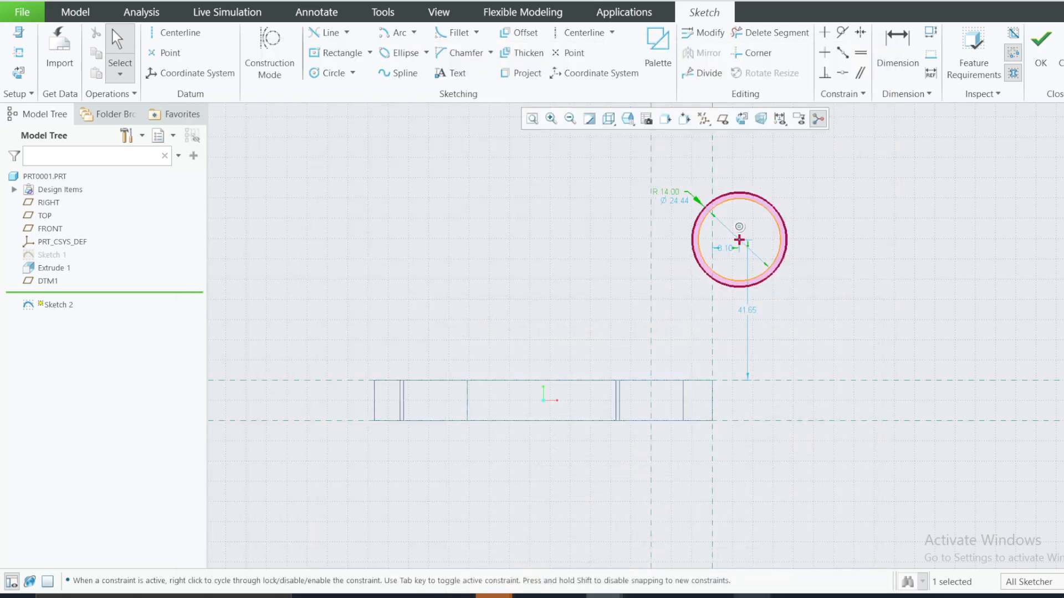
Step: Set the inner circle's diameter to 16 according to the reference drawing
{"action": "left_click", "coordinate": [752, 596]}
{"action": "left_click", "coordinate": [752, 596]}
{"action": "double_click", "coordinate": [672, 195]}
{"action": "type", "text": "16"}
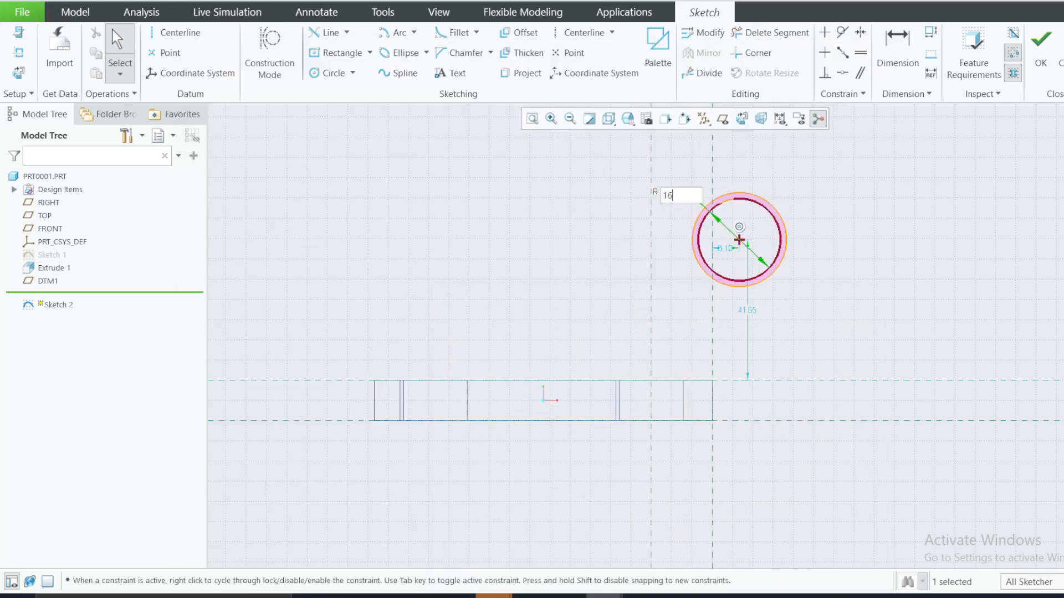
{"action": "key", "text": "Return"}
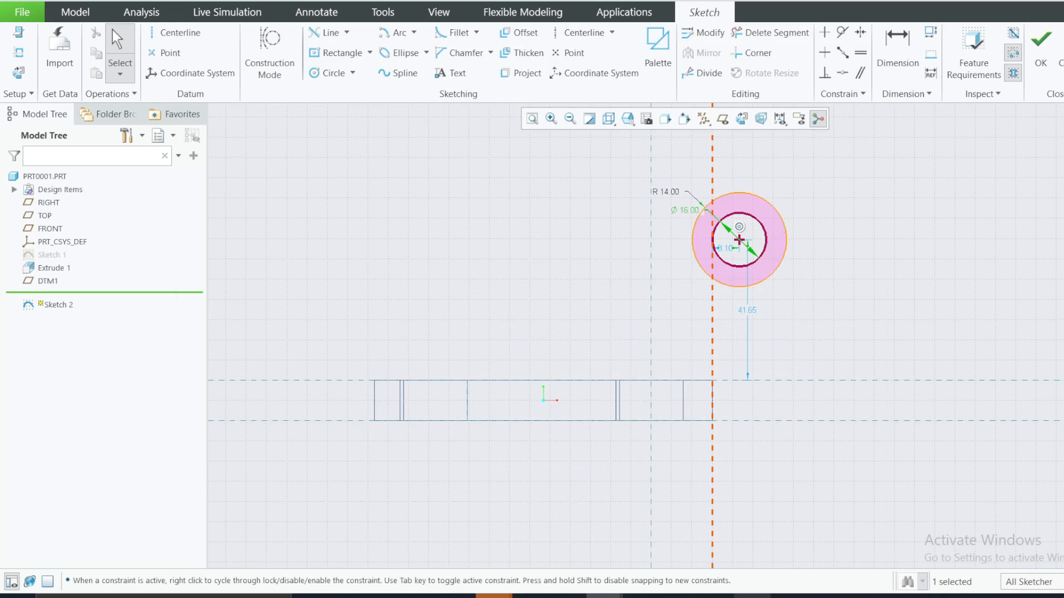
Step: Dimension the circles' centre 28 above the plate's bottom edge and compare with the reference drawing
{"action": "left_click", "coordinate": [752, 596]}
{"action": "left_click", "coordinate": [752, 595]}
{"action": "key", "text": "d"}
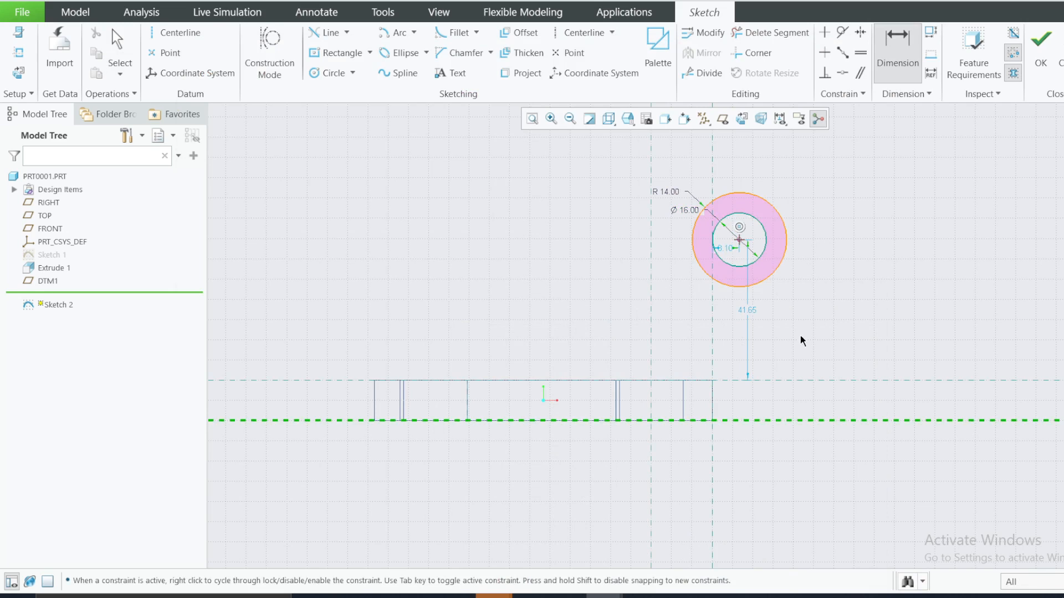
{"action": "middle_click", "coordinate": [814, 343]}
{"action": "type", "text": "28"}
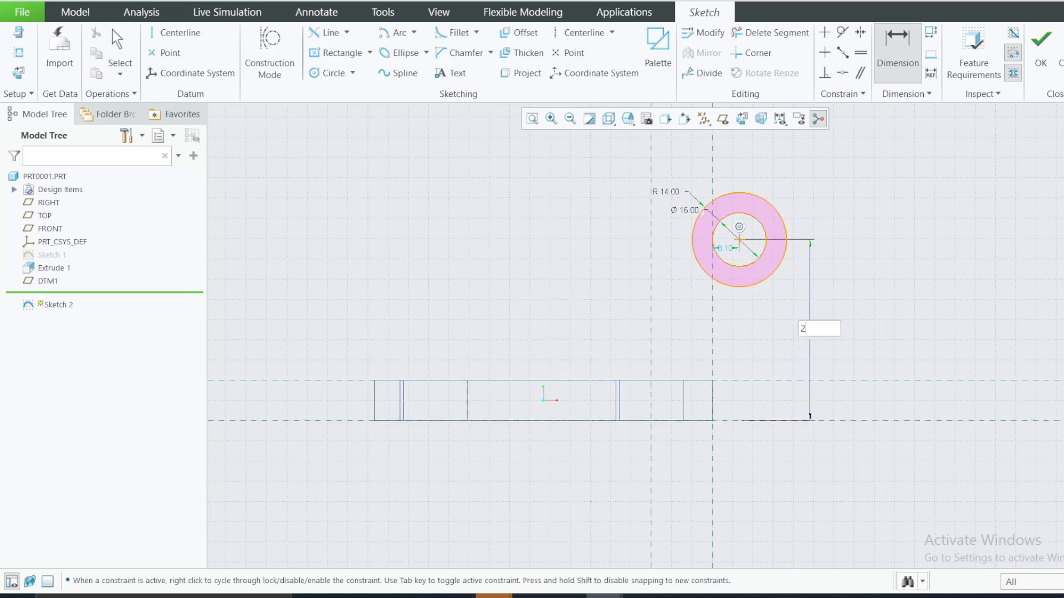
{"action": "key", "text": "Return"}
{"action": "left_click", "coordinate": [751, 596]}
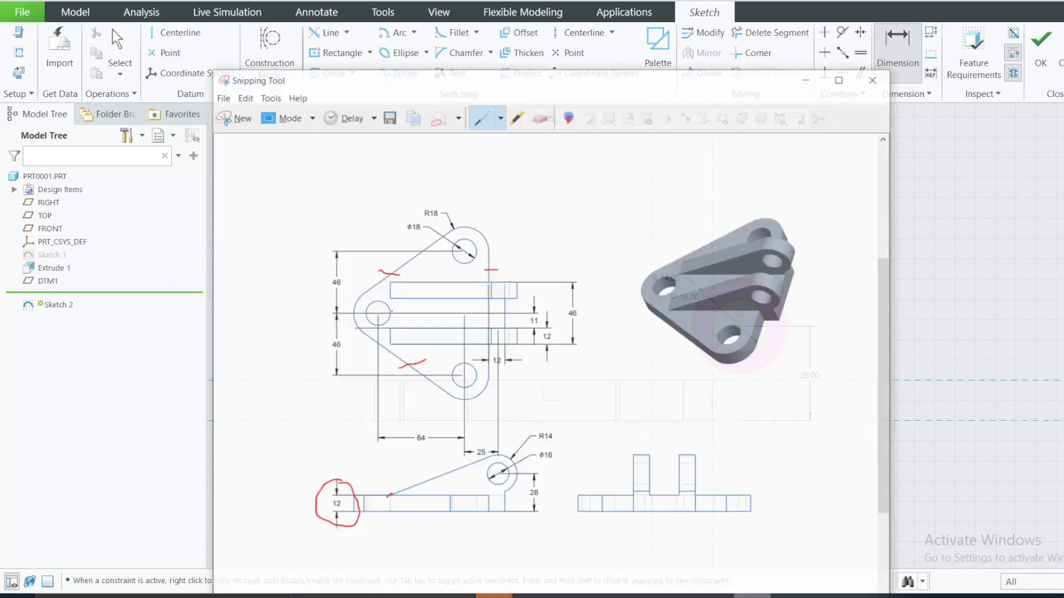
{"action": "left_click", "coordinate": [752, 595]}
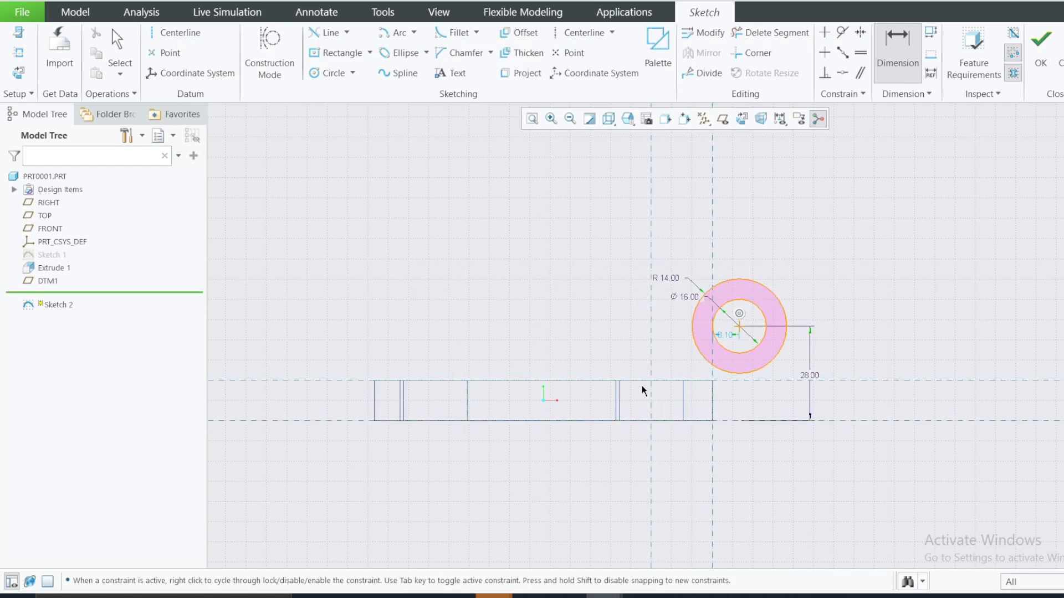
Step: Examine the circles against the plate in 3D using Shading With Edges, and return to the Wireframe sketch view
{"action": "left_click", "coordinate": [627, 120]}
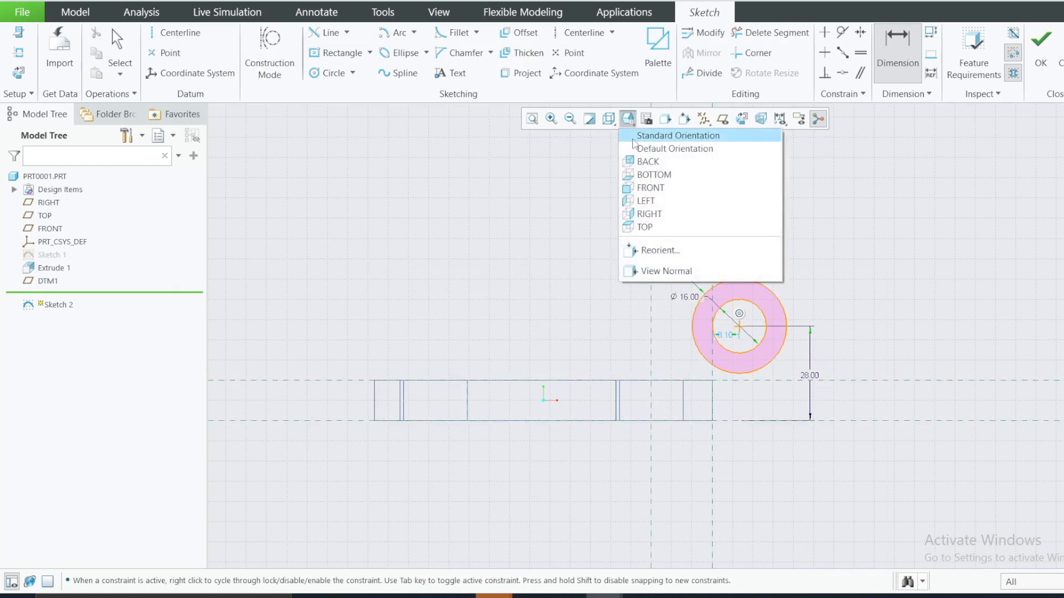
{"action": "left_click", "coordinate": [608, 118]}
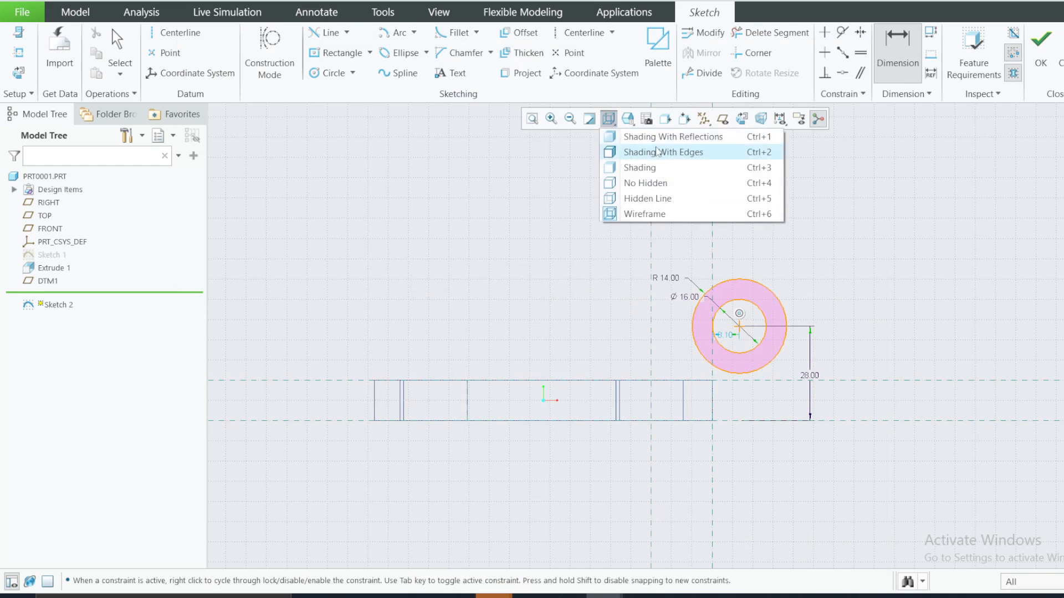
{"action": "left_click", "coordinate": [625, 152]}
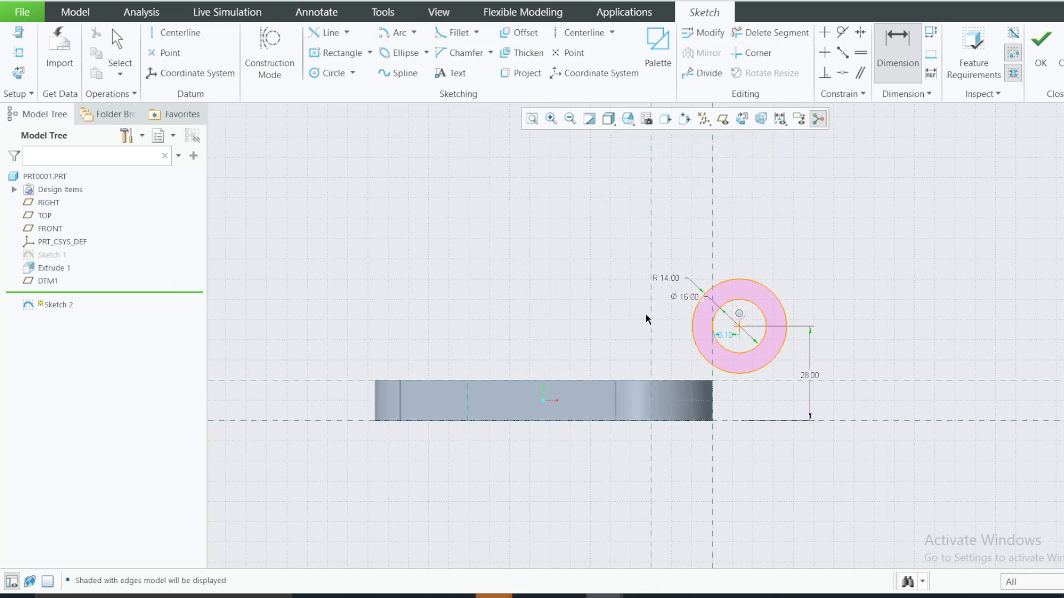
{"action": "middle_click_drag", "start_coordinate": [648, 317], "coordinate": [637, 443]}
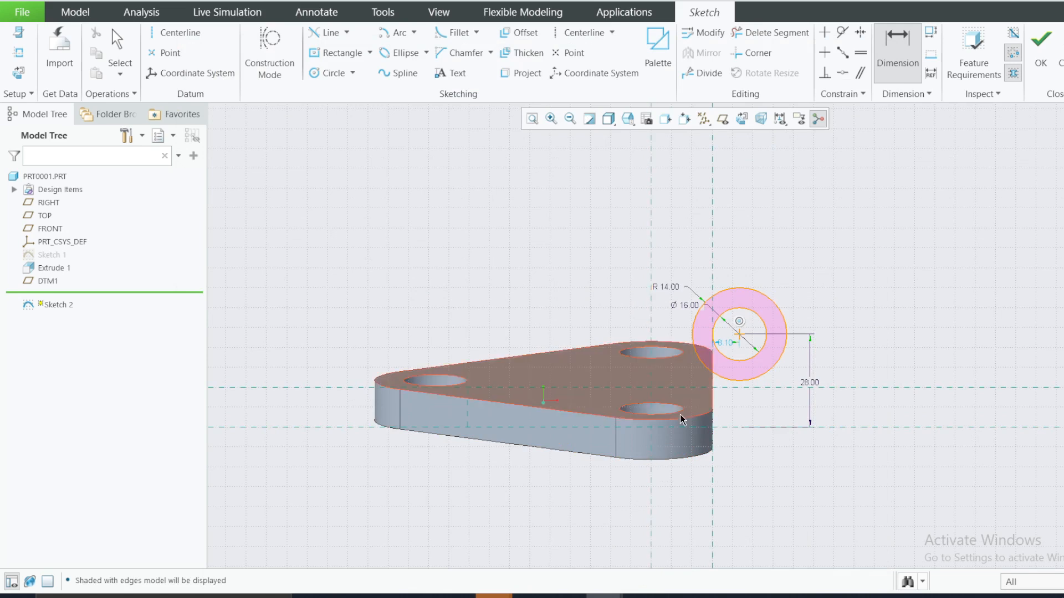
{"action": "left_click", "coordinate": [18, 72]}
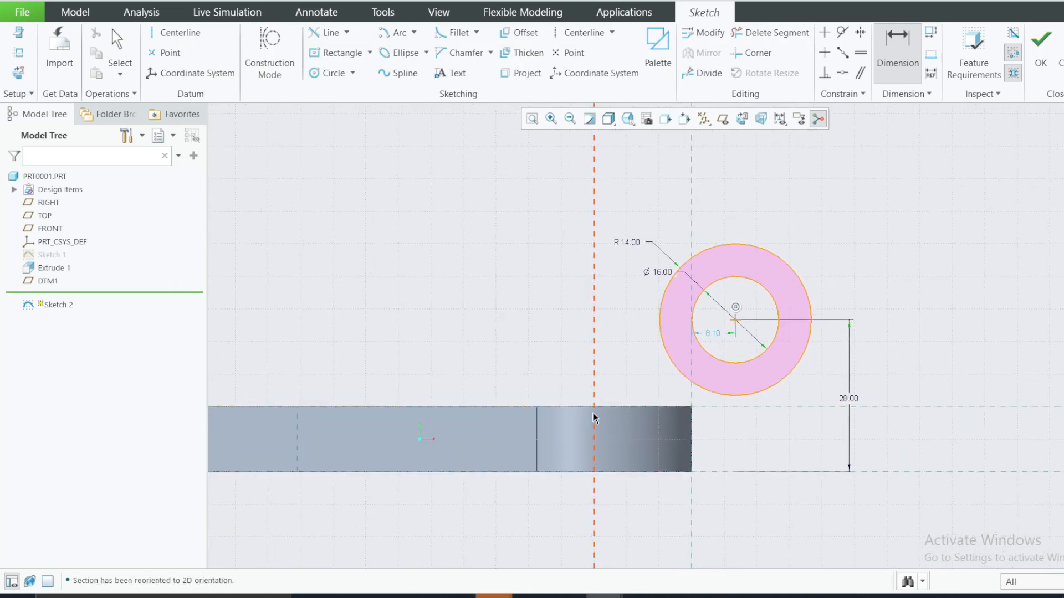
{"action": "left_click", "coordinate": [609, 119]}
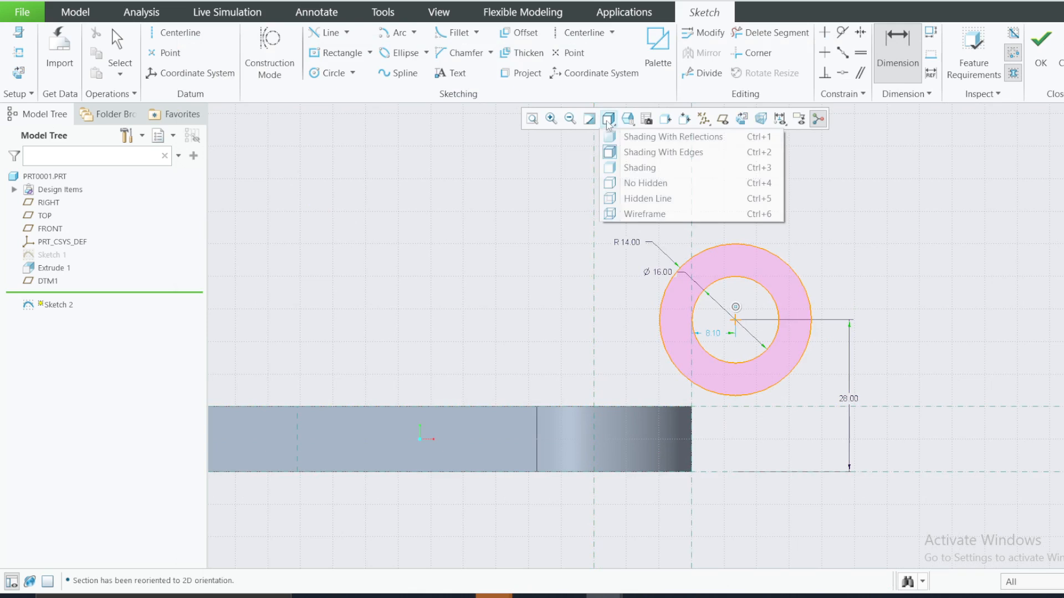
{"action": "left_click", "coordinate": [641, 214]}
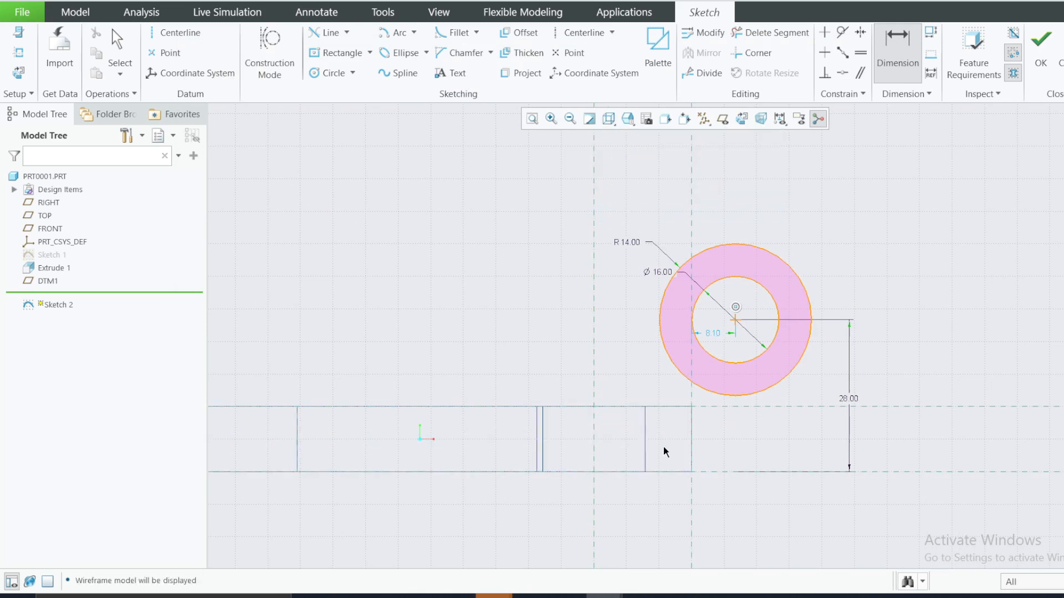
Step: Dimension the circles' centre horizontally at 25 from the vertical reference through the plate's paired holes, as on the reference drawing
{"action": "left_click", "coordinate": [751, 596]}
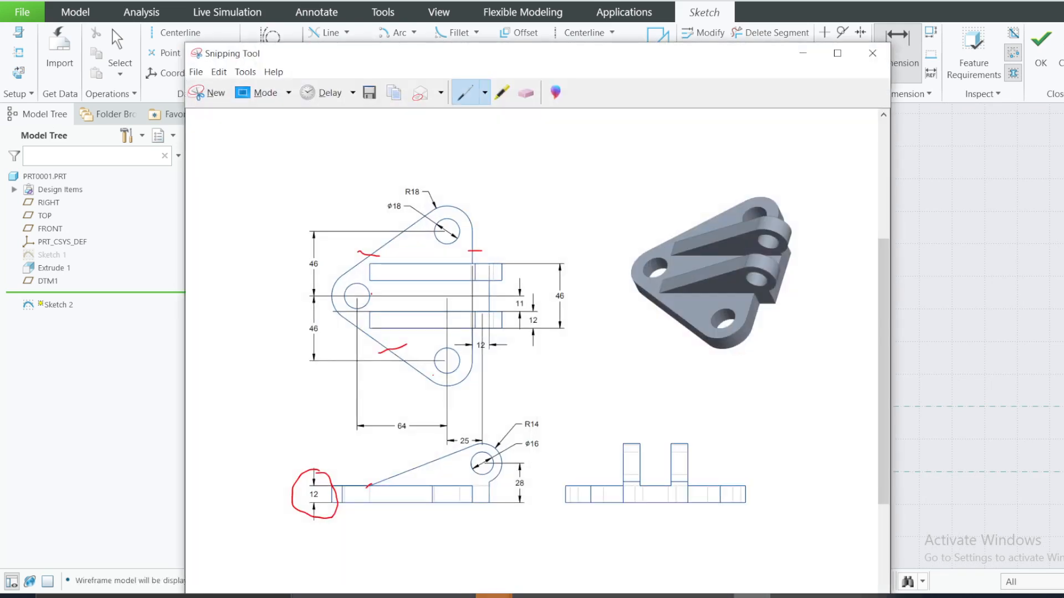
{"action": "left_click", "coordinate": [752, 596]}
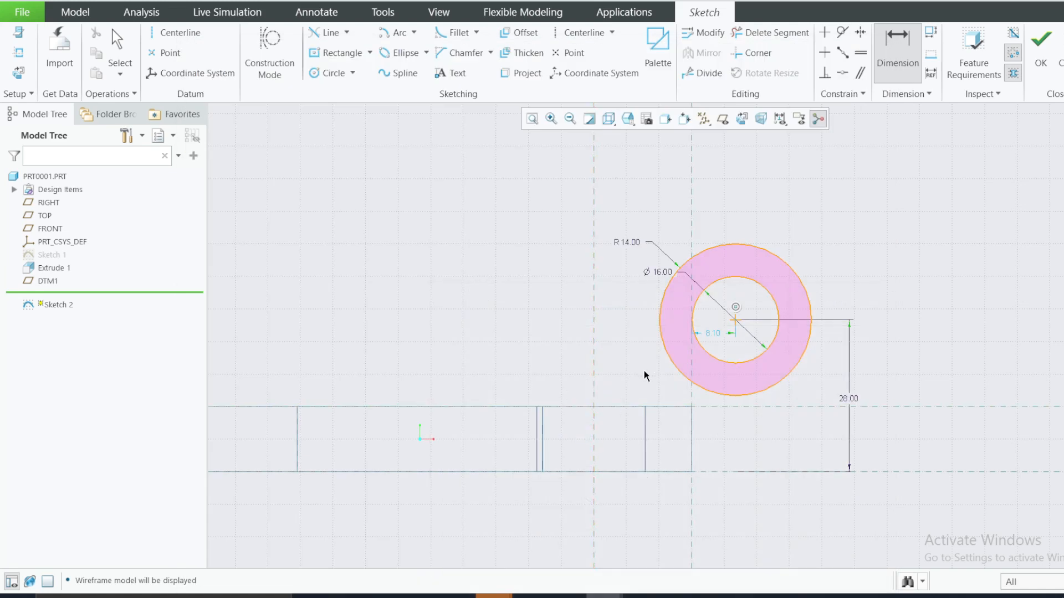
{"action": "scroll", "coordinate": [645, 376], "scroll_direction": "up", "scroll_amount": 2}
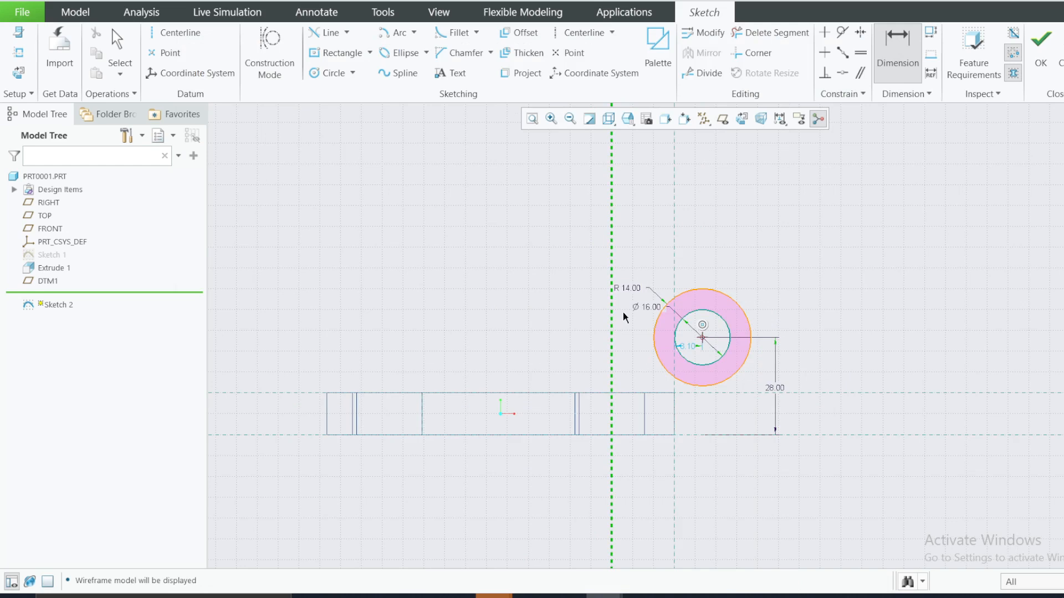
{"action": "middle_click", "coordinate": [661, 262]}
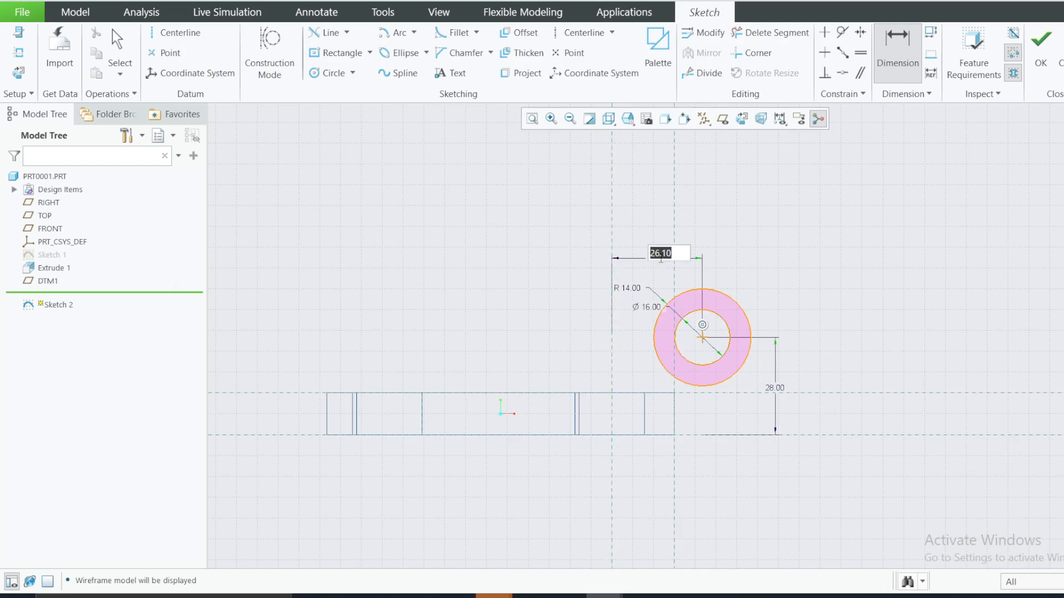
{"action": "type", "text": "25"}
{"action": "key", "text": "Return"}
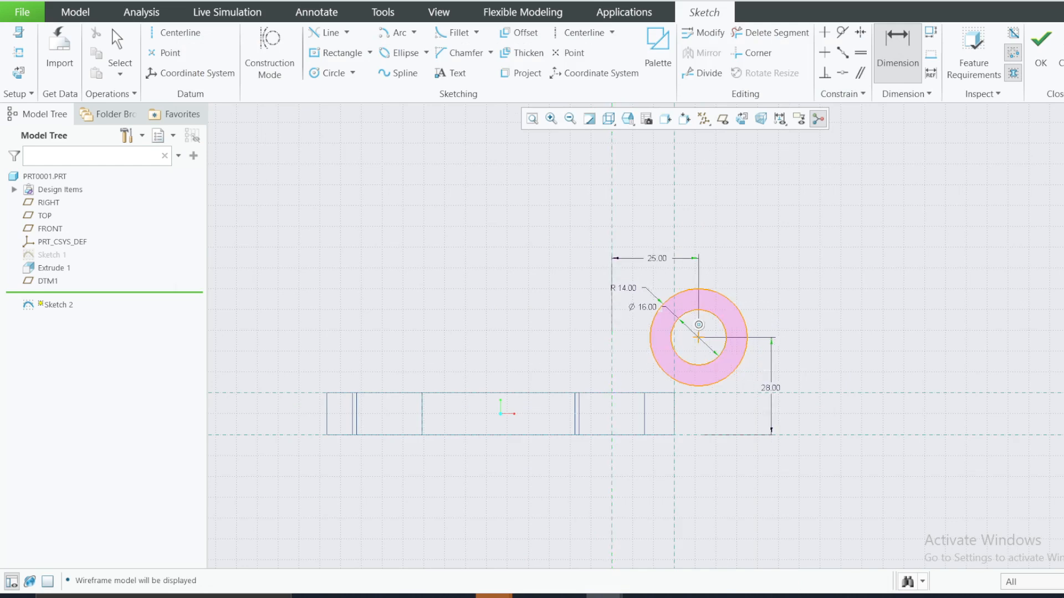
Step: Sketch a sloping line from the single hole's inner edge on the plate's top surface up to the outer circle's upper-left side
{"action": "left_click", "coordinate": [751, 596]}
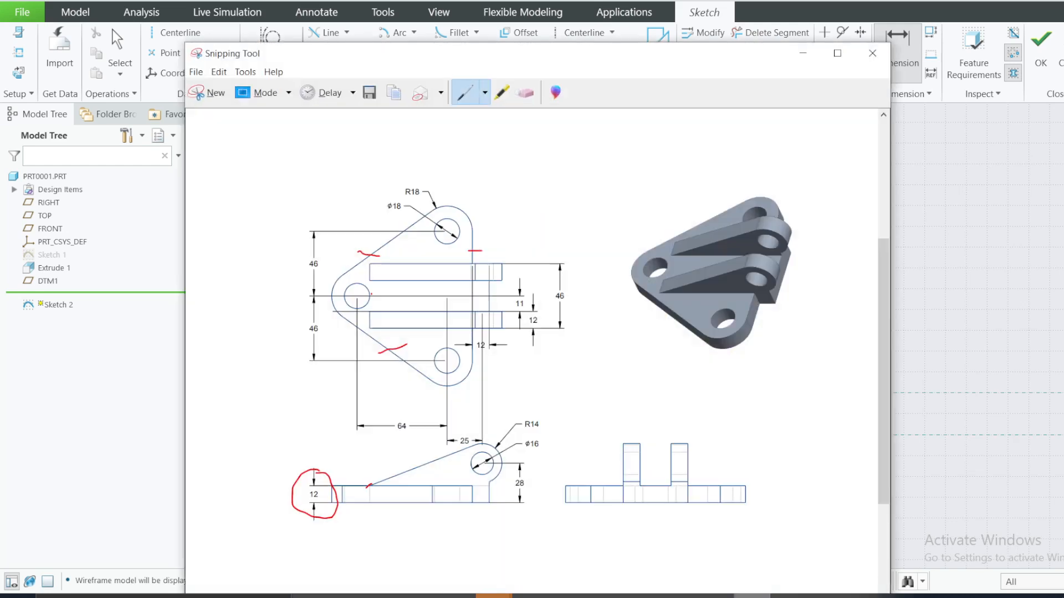
{"action": "left_click", "coordinate": [752, 596]}
{"action": "scroll", "coordinate": [508, 422], "scroll_direction": "up", "scroll_amount": 2}
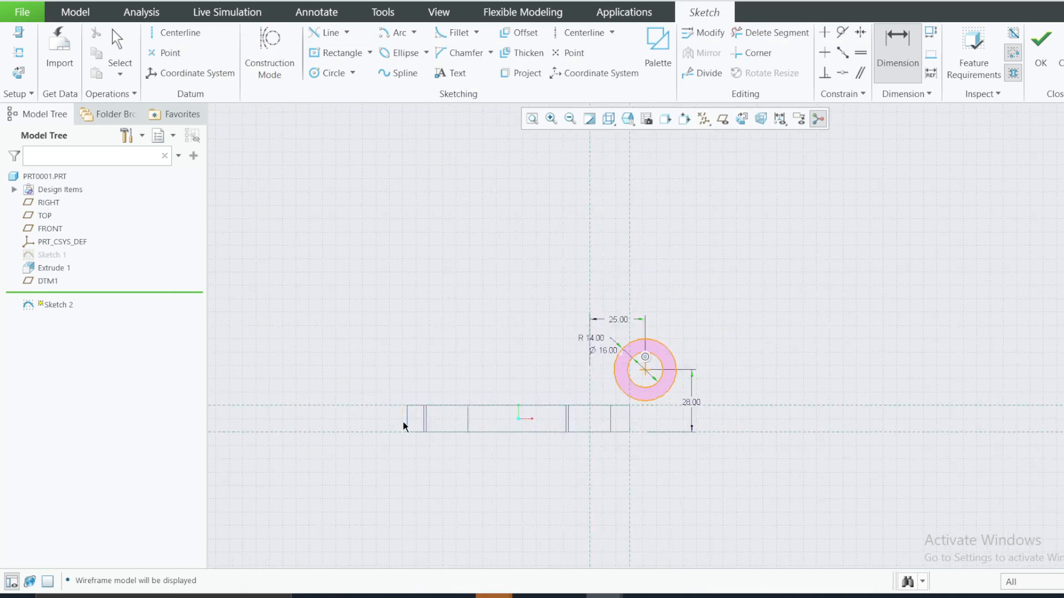
{"action": "scroll", "coordinate": [460, 418], "scroll_direction": "down", "scroll_amount": 2}
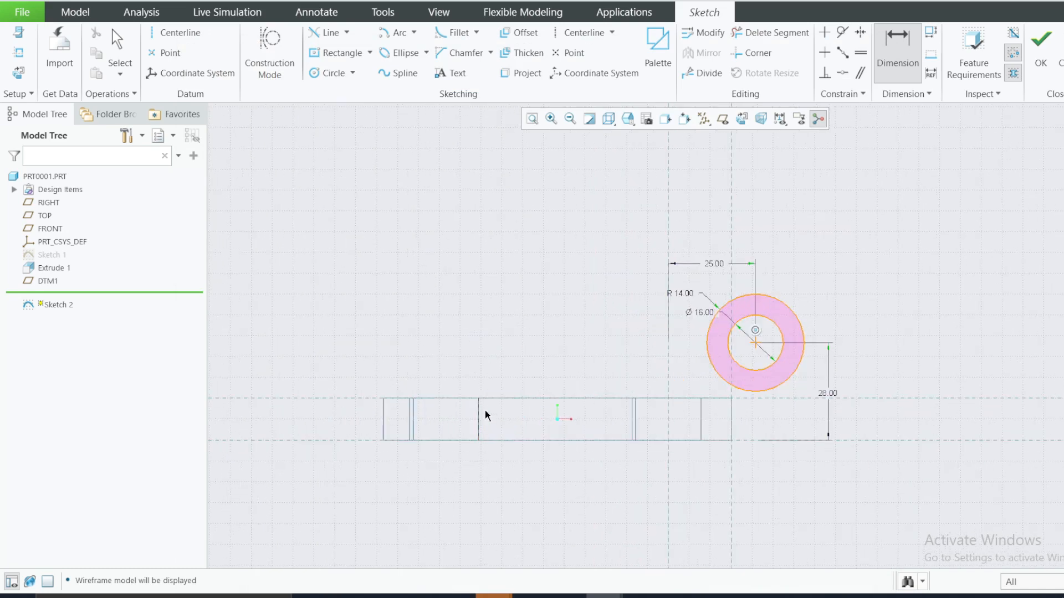
{"action": "mouse_move", "coordinate": [519, 348]}
{"action": "middle_mouse_down"}
{"action": "mouse_move", "coordinate": [537, 387]}
{"action": "mouse_move", "coordinate": [473, 438]}
{"action": "middle_mouse_up"}
{"action": "left_click", "coordinate": [20, 74]}
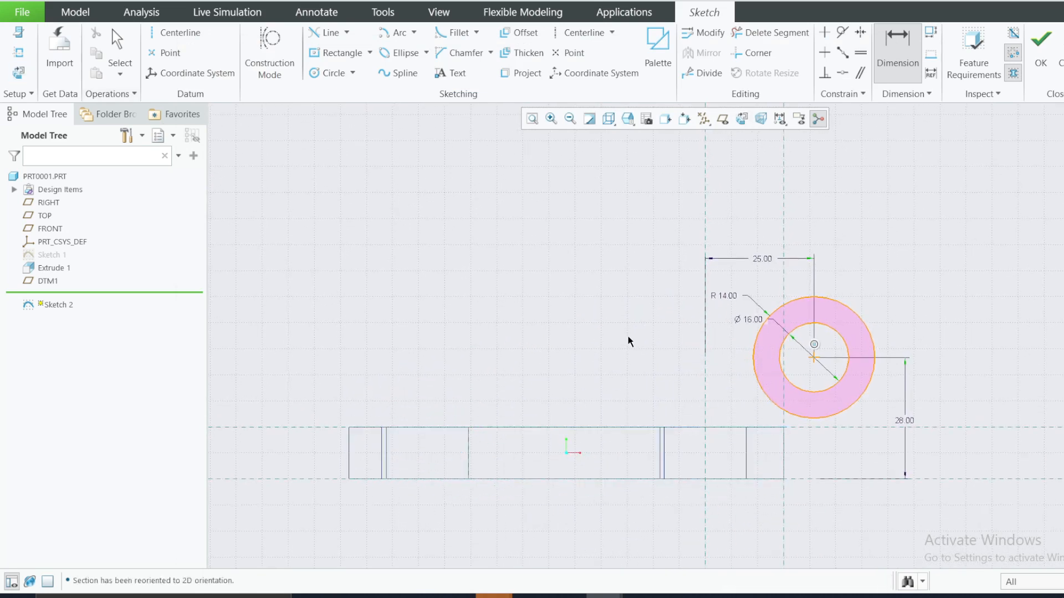
{"action": "left_click", "coordinate": [346, 32]}
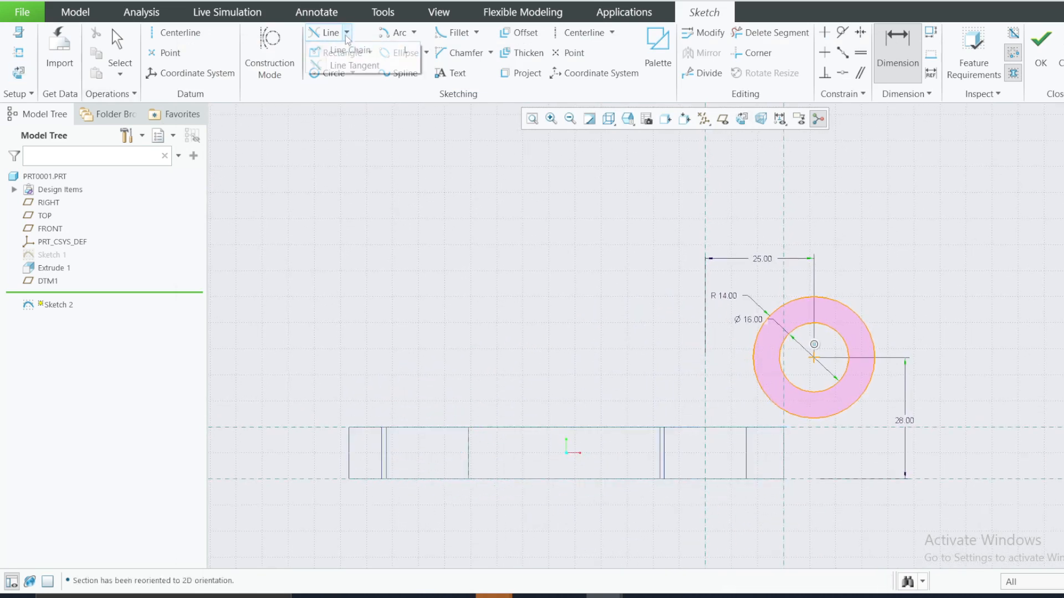
{"action": "left_click", "coordinate": [350, 51]}
{"action": "left_click", "coordinate": [468, 427]}
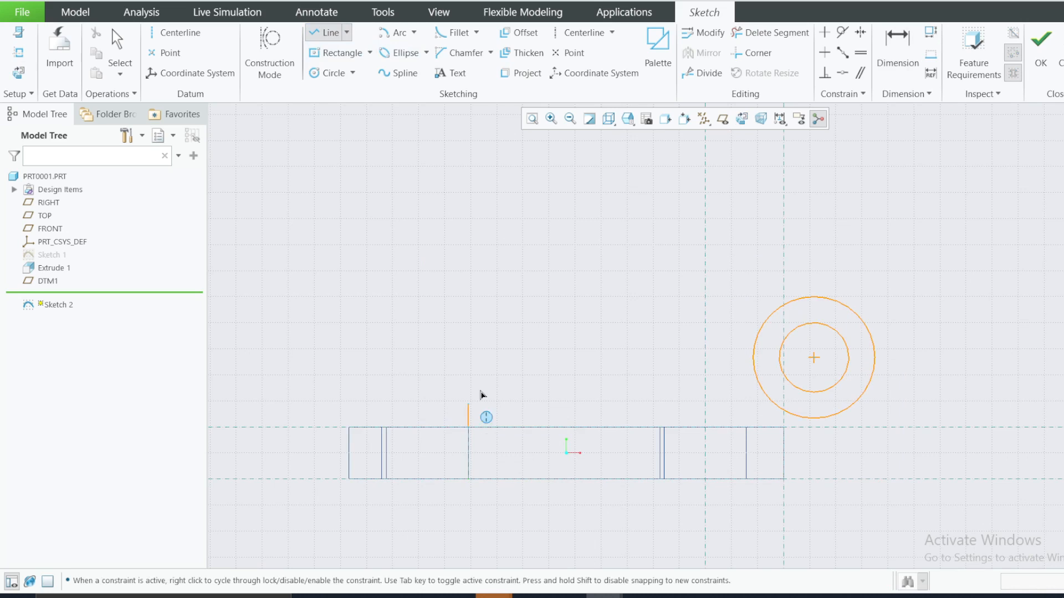
{"action": "left_click", "coordinate": [783, 303]}
{"action": "middle_click", "coordinate": [781, 307]}
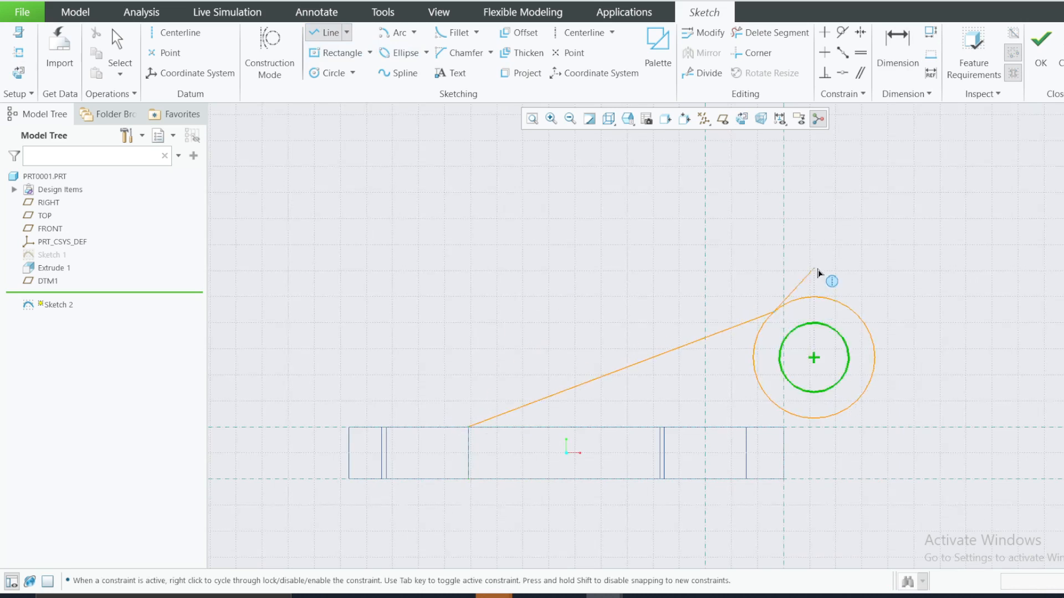
Step: Make the sloping line tangent to the outer circle
{"action": "left_click", "coordinate": [842, 32]}
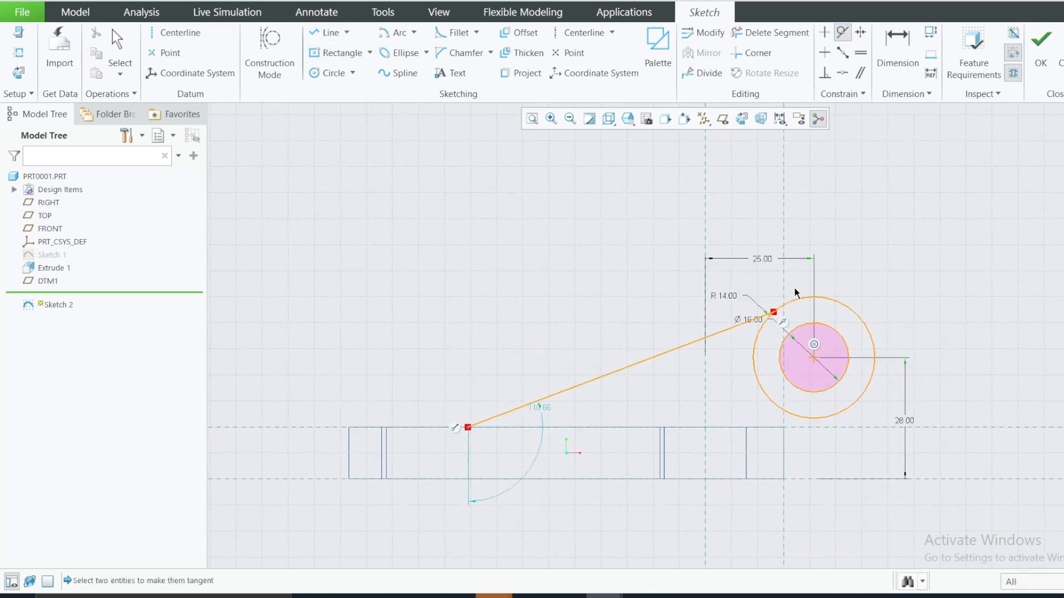
{"action": "left_click", "coordinate": [796, 302]}
{"action": "left_click", "coordinate": [749, 322]}
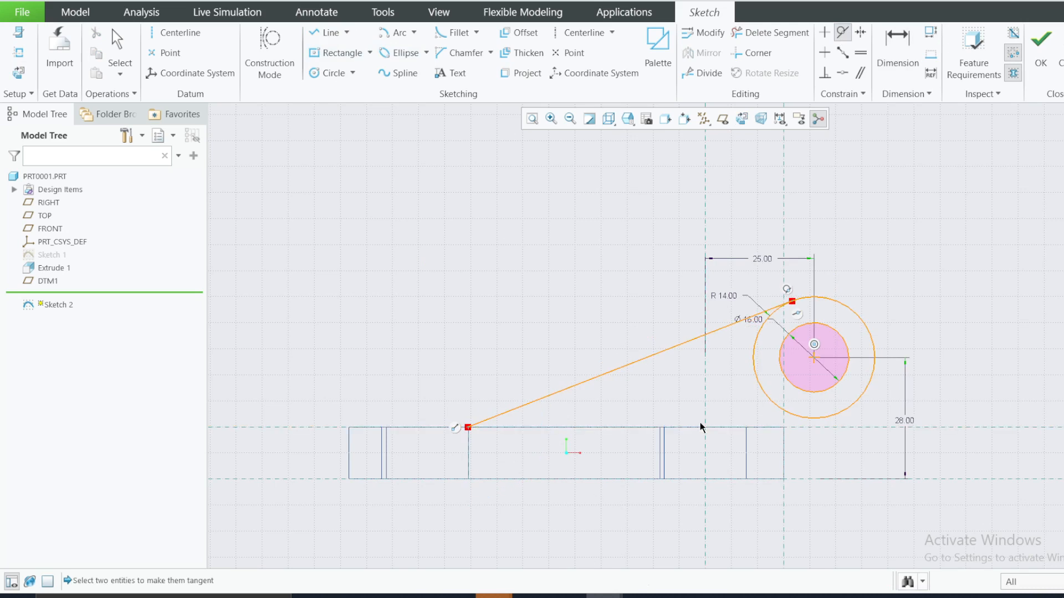
{"action": "scroll", "coordinate": [813, 477], "scroll_direction": "down", "scroll_amount": 2}
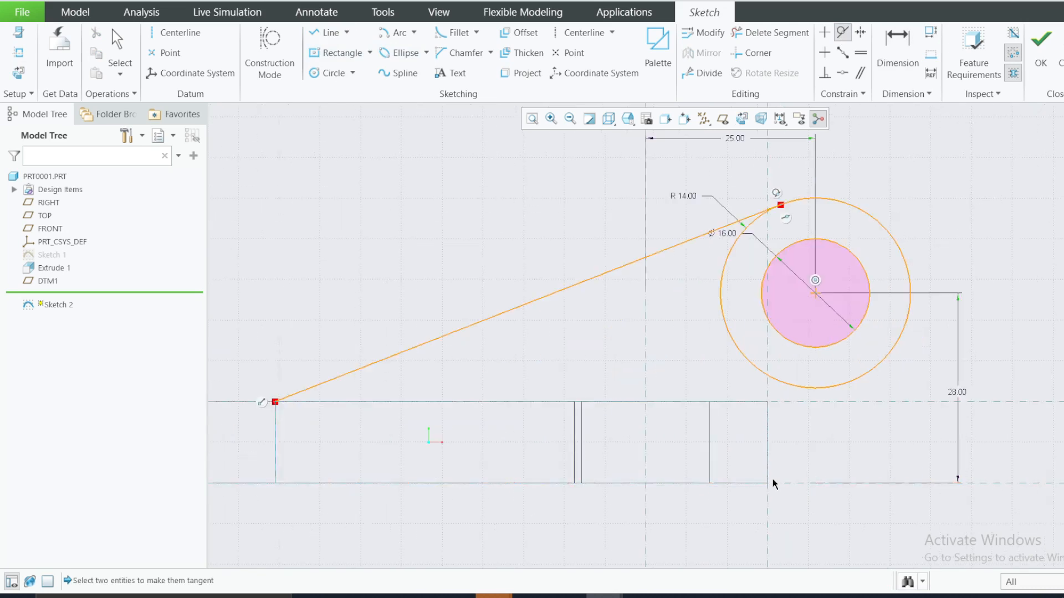
{"action": "key", "text": "l"}
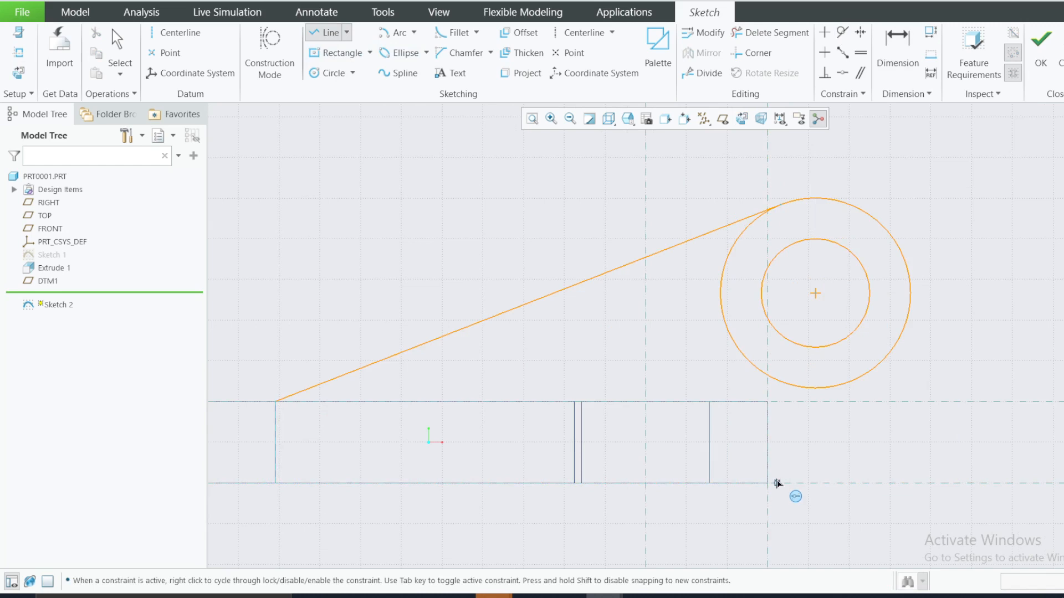
{"action": "left_click", "coordinate": [768, 483]}
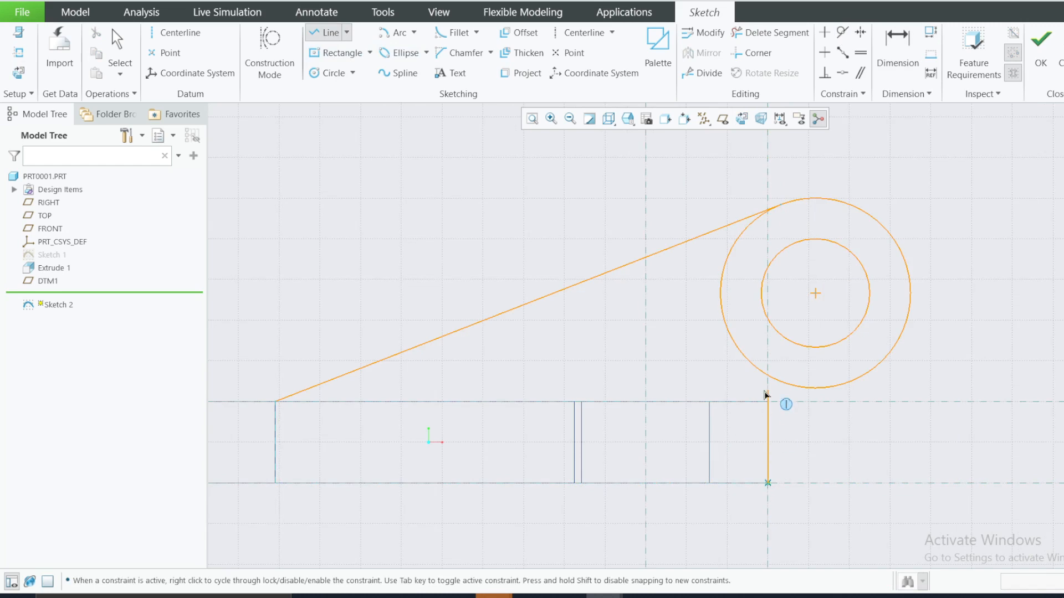
{"action": "left_click", "coordinate": [767, 378]}
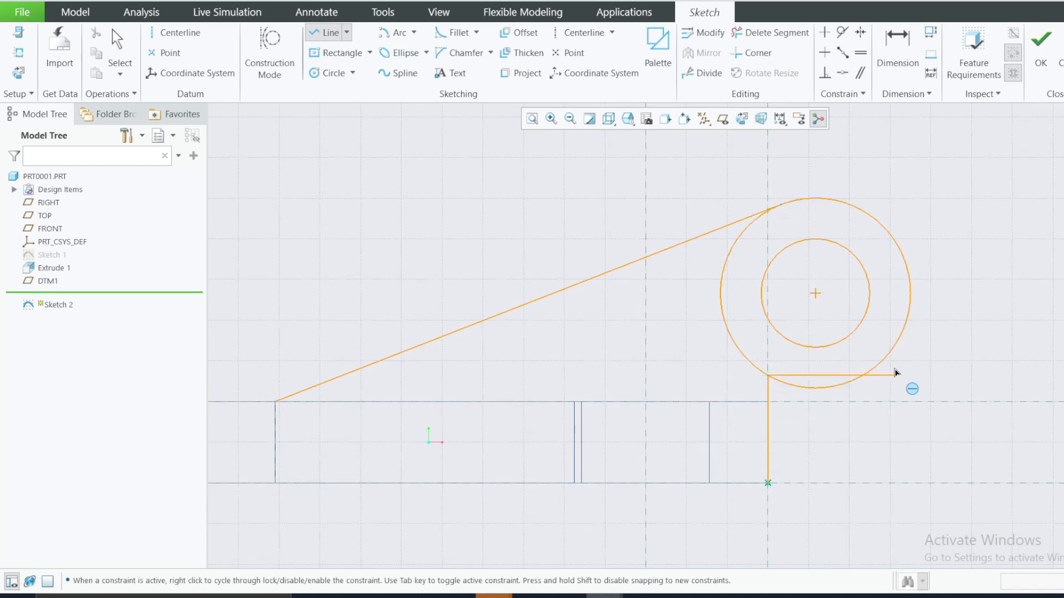
{"action": "middle_click", "coordinate": [892, 365]}
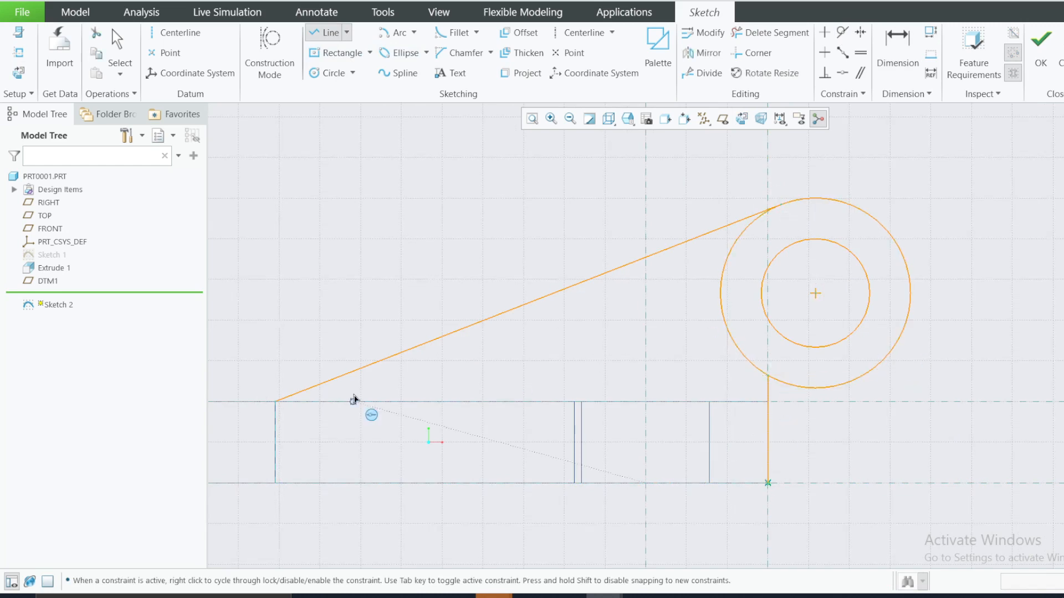
{"action": "middle_click", "coordinate": [791, 419]}
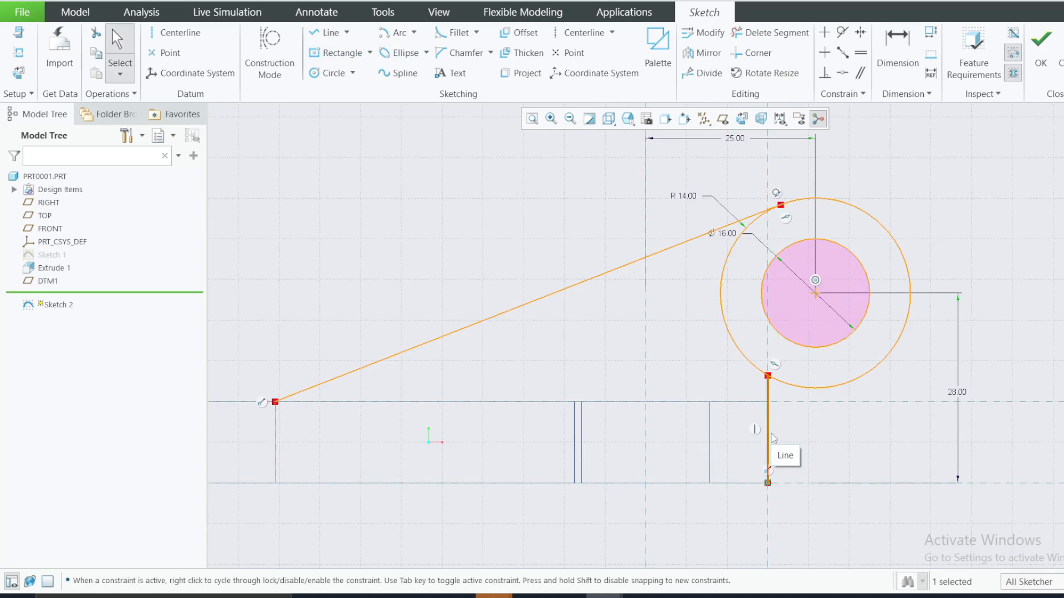
{"action": "key", "text": "Delete"}
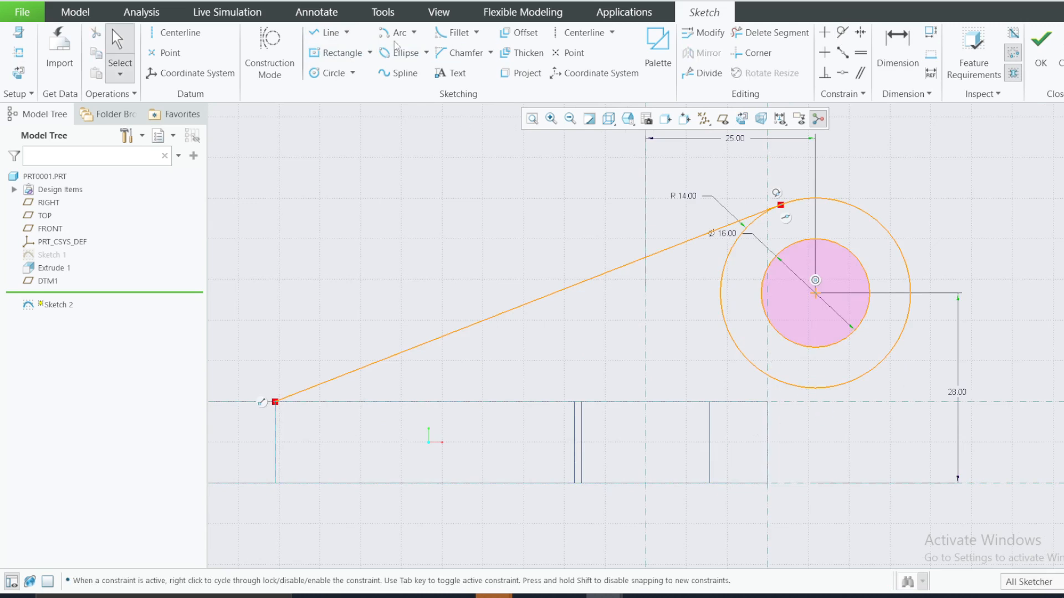
Step: Sketch a short vertical line from the plate's upper-right corner up to the outer circle
{"action": "left_click", "coordinate": [346, 32]}
{"action": "left_click", "coordinate": [334, 47]}
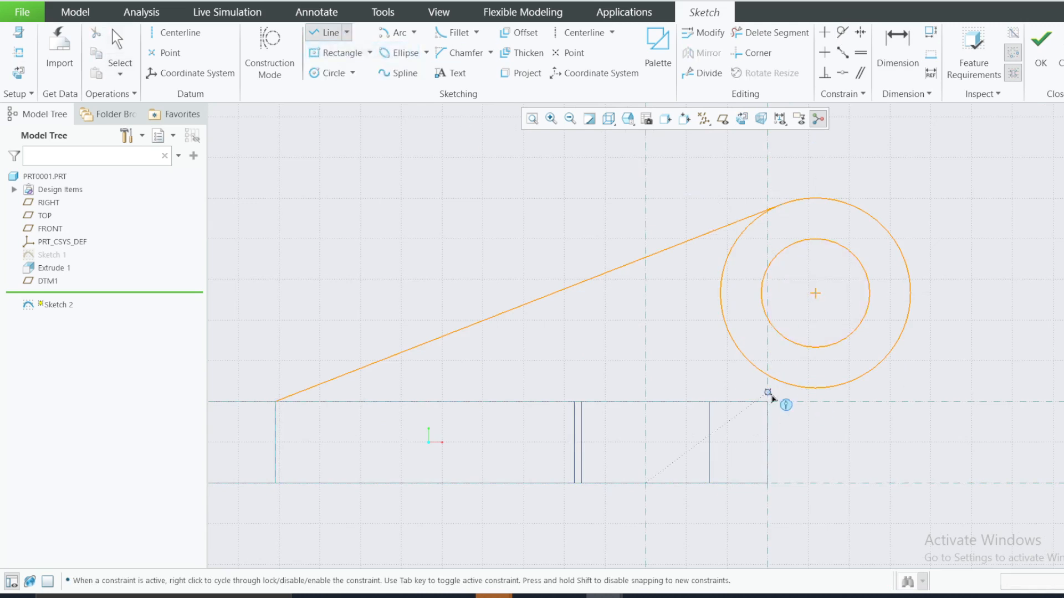
{"action": "left_click", "coordinate": [767, 401]}
{"action": "left_click", "coordinate": [768, 380]}
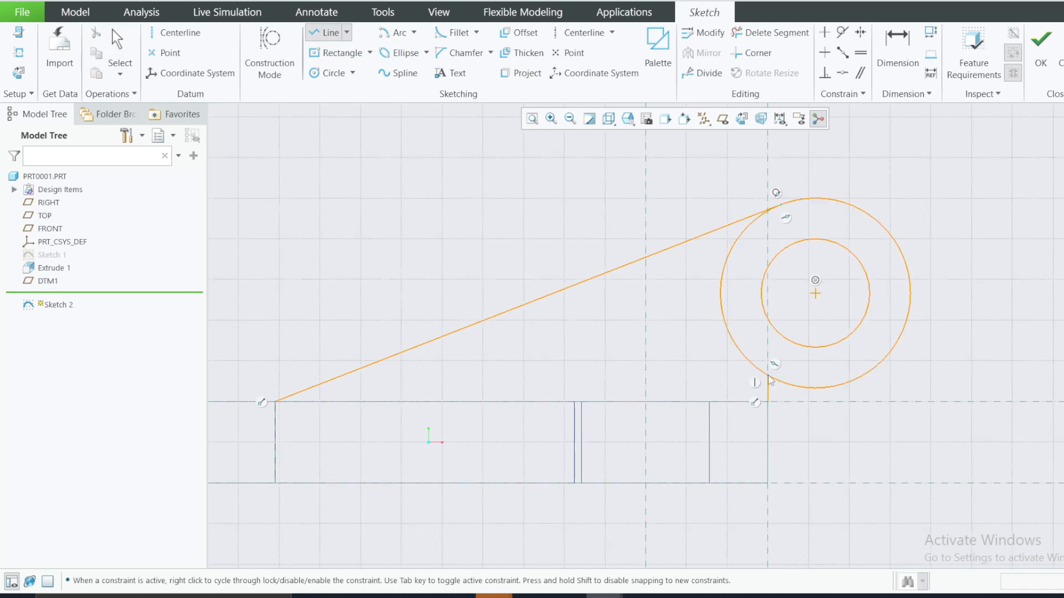
{"action": "middle_click", "coordinate": [770, 380]}
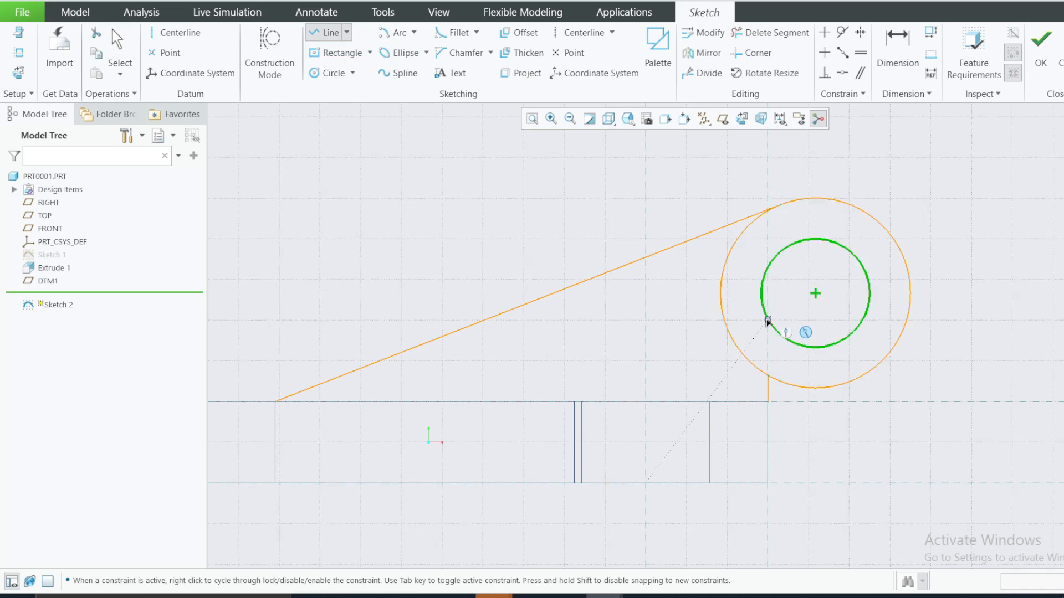
Step: Sketch a horizontal line along the plate's top surface from the short vertical line's base to the sloping line's lower end
{"action": "left_click", "coordinate": [768, 401]}
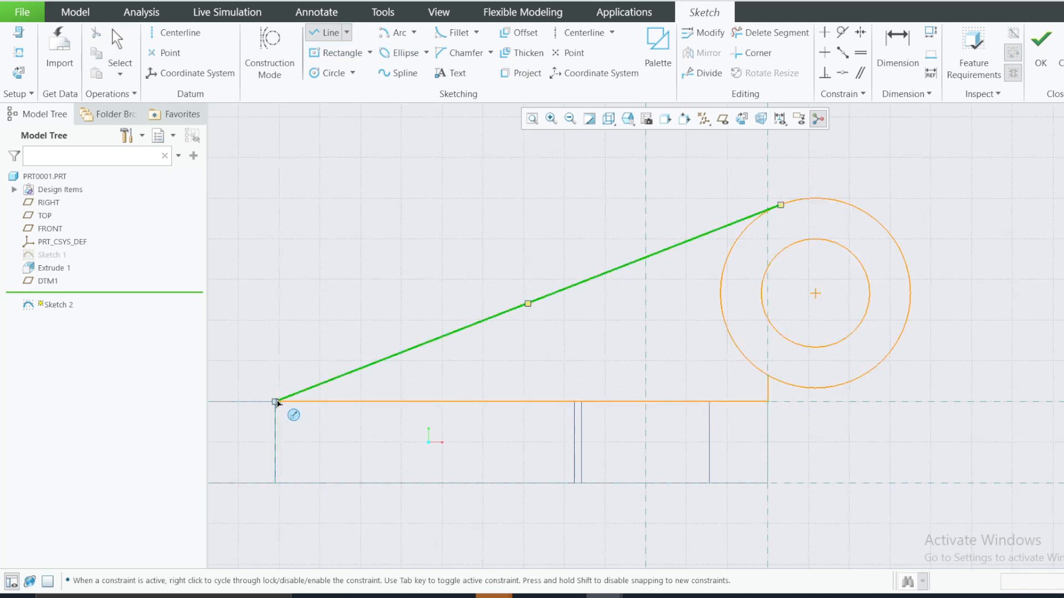
{"action": "left_click", "coordinate": [277, 402]}
{"action": "middle_click", "coordinate": [969, 325]}
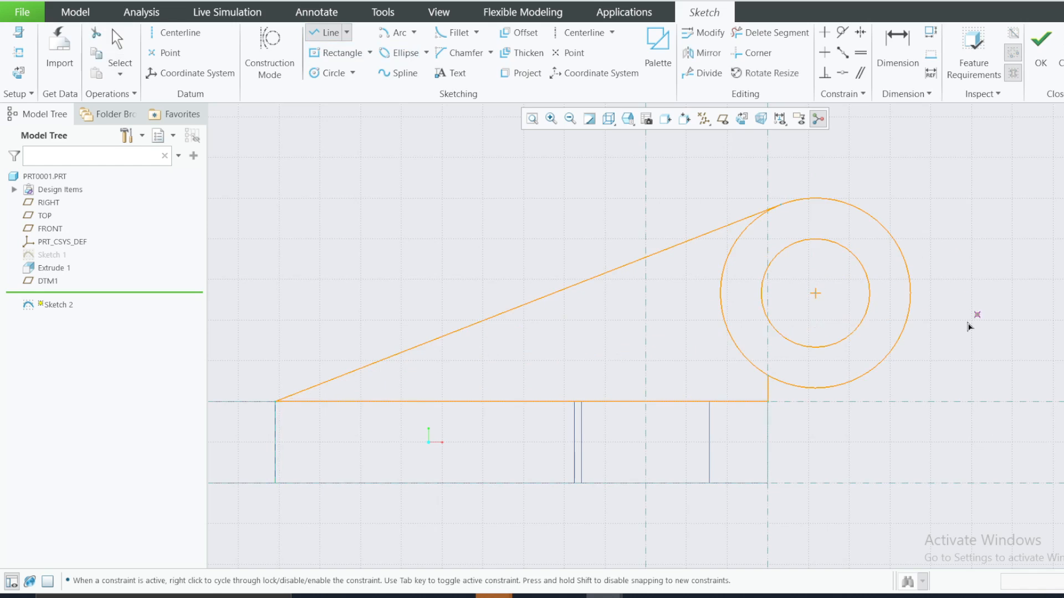
Step: Trim the outer circle's arc between the sloping line and the short vertical line, and check the profile against the reference drawing
{"action": "scroll", "coordinate": [645, 352], "scroll_direction": "down", "scroll_amount": 2}
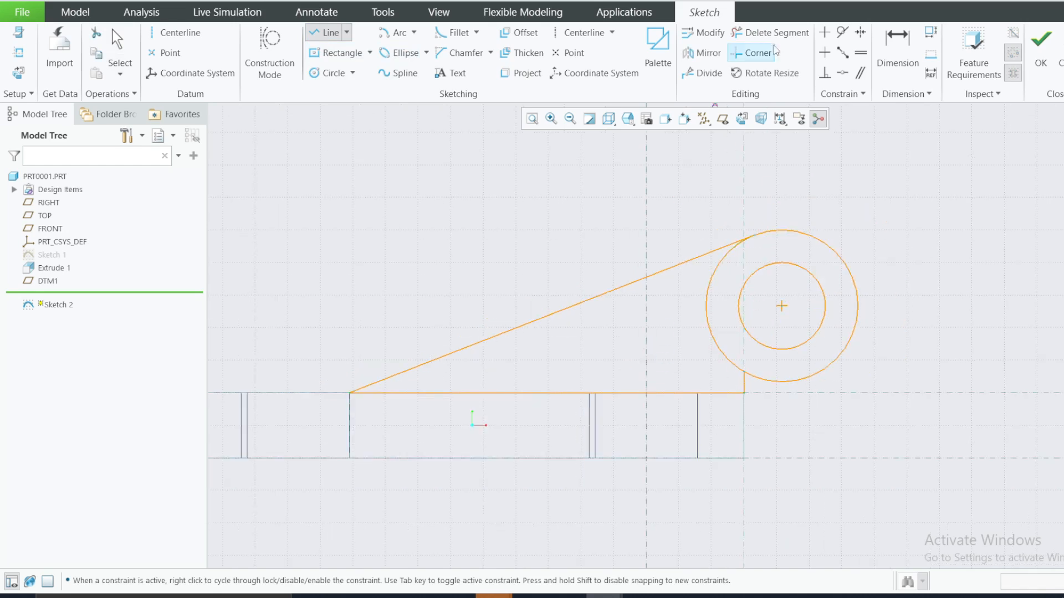
{"action": "left_click", "coordinate": [770, 32]}
{"action": "left_click", "coordinate": [704, 308]}
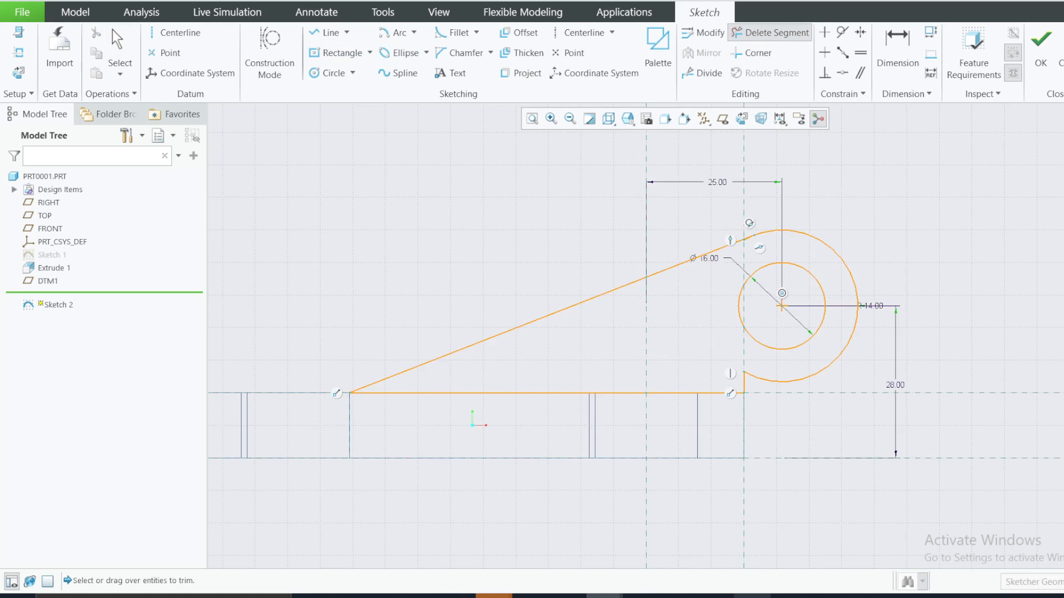
{"action": "left_click", "coordinate": [751, 596]}
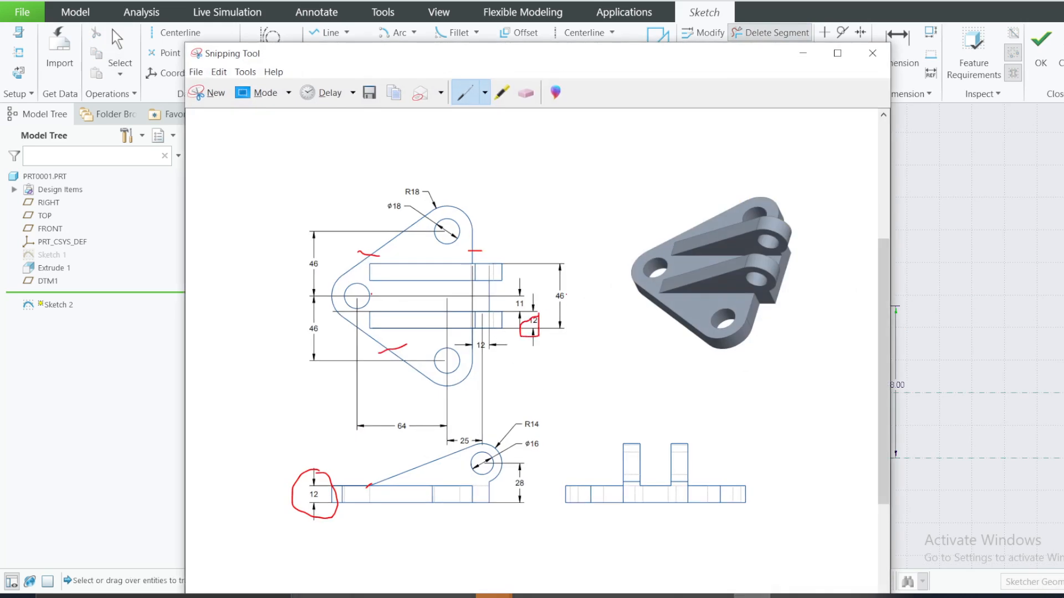
{"action": "left_click", "coordinate": [814, 58]}
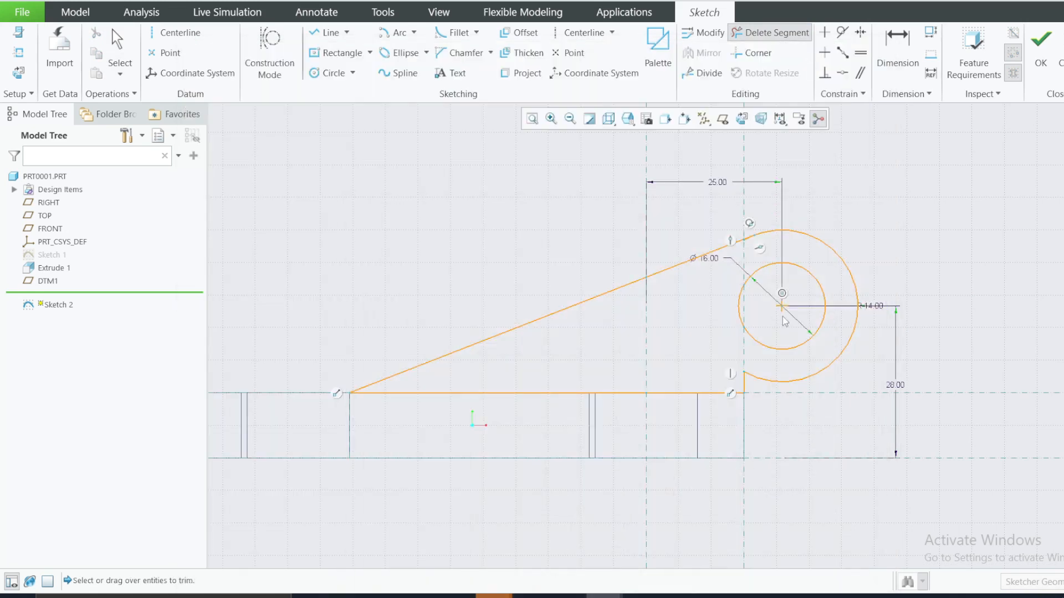
Step: Finish the lug sketch and display the model as Shading With Edges
{"action": "left_click", "coordinate": [1031, 54]}
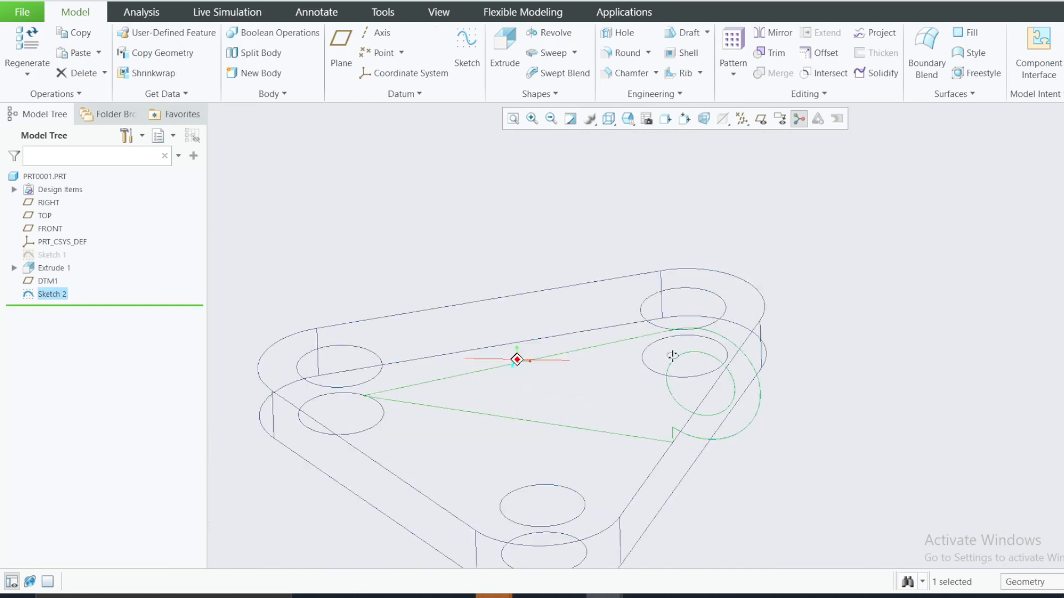
{"action": "left_click", "coordinate": [609, 119]}
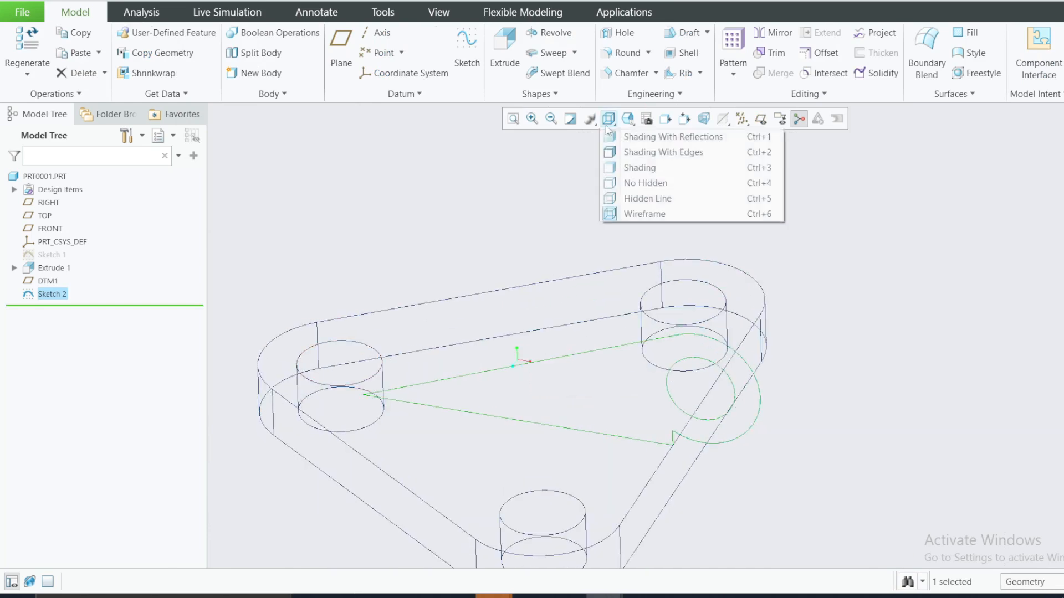
{"action": "left_click", "coordinate": [642, 153]}
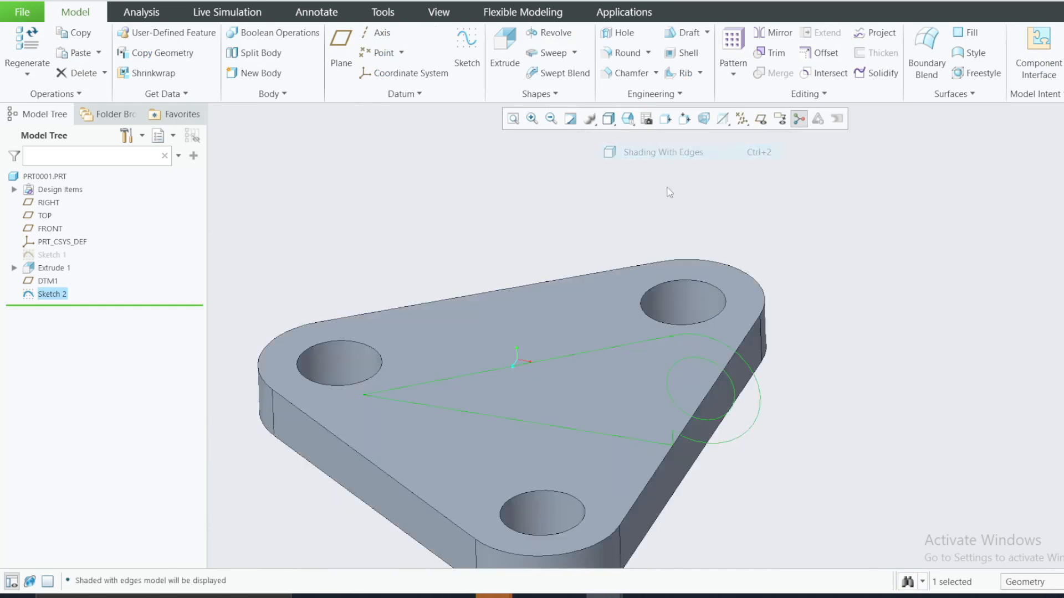
Step: Try to extrude the lug profile sketch as a solid
{"action": "left_click", "coordinate": [505, 56]}
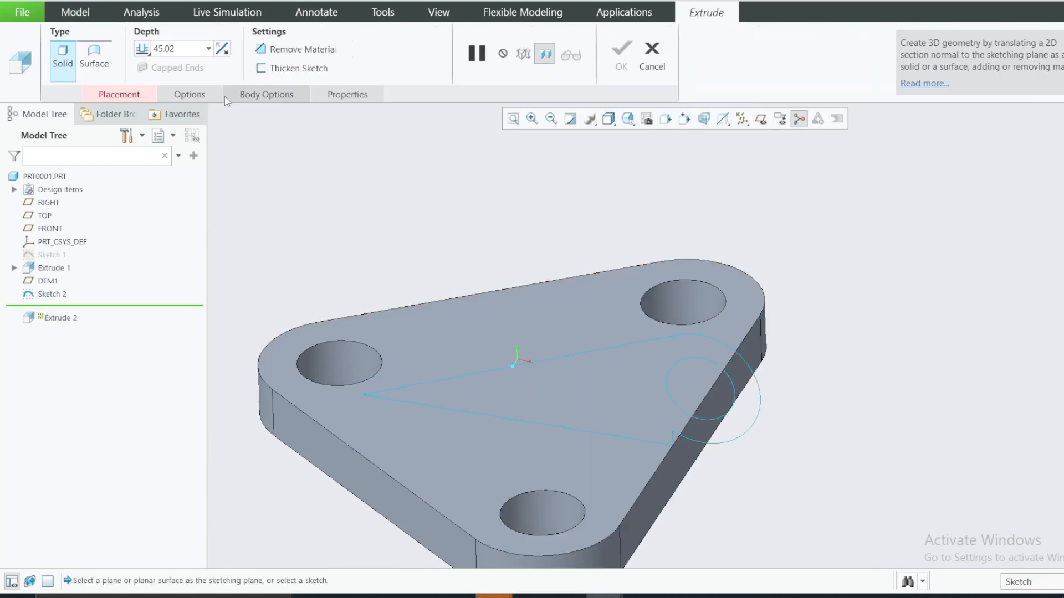
{"action": "scroll", "coordinate": [614, 235], "scroll_direction": "up", "scroll_amount": 3}
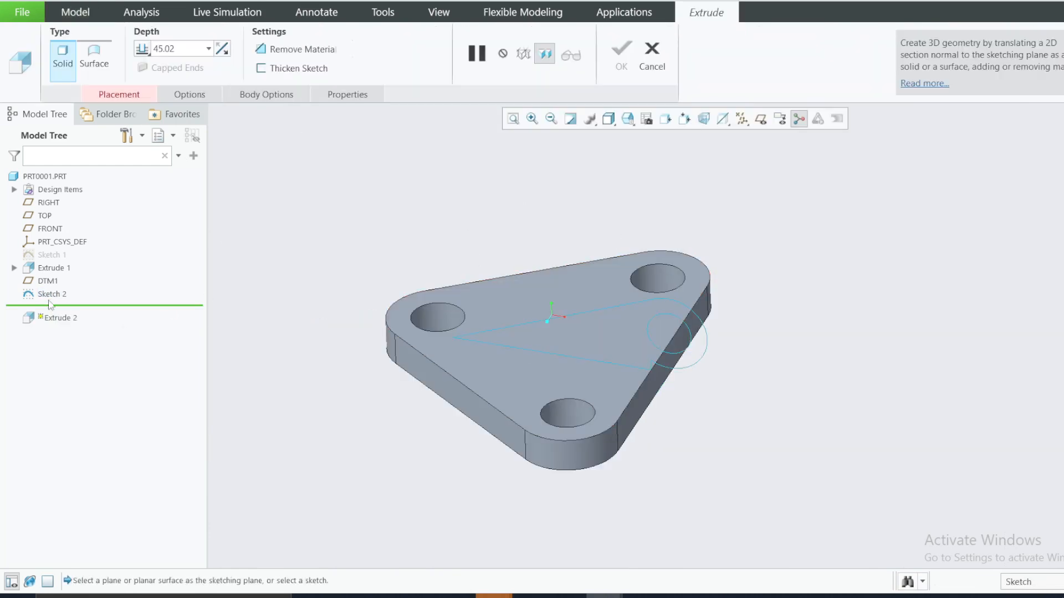
{"action": "right_click", "coordinate": [691, 360]}
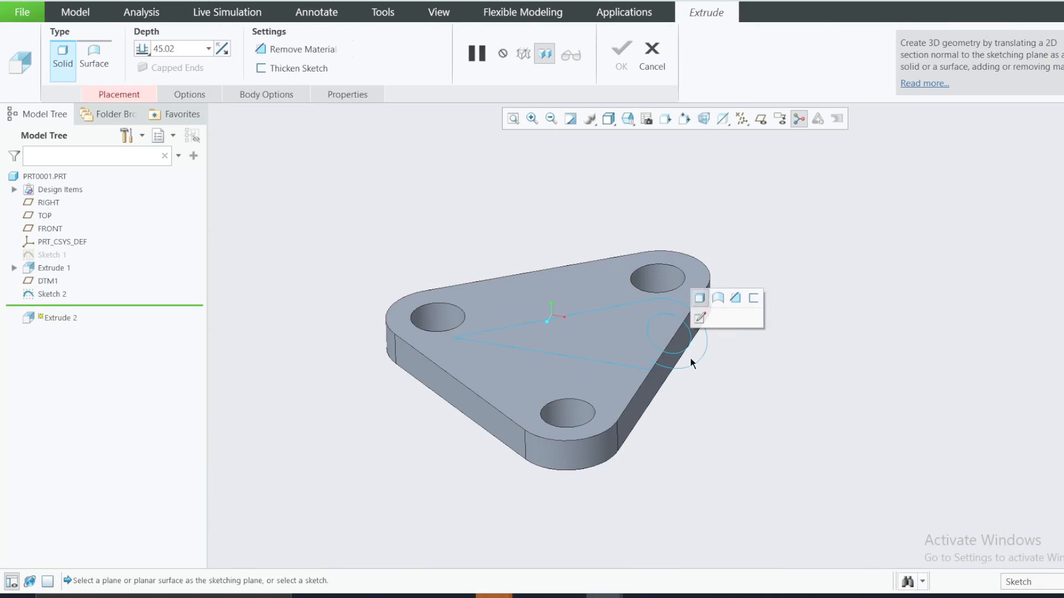
{"action": "left_click", "coordinate": [651, 56]}
{"action": "left_click", "coordinate": [45, 294]}
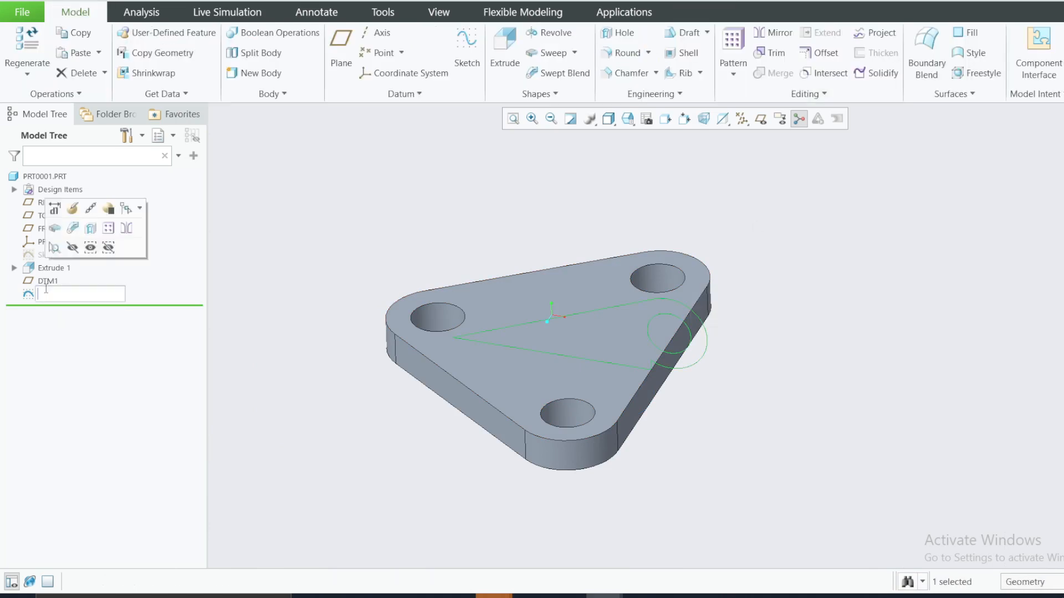
{"action": "left_click", "coordinate": [503, 52]}
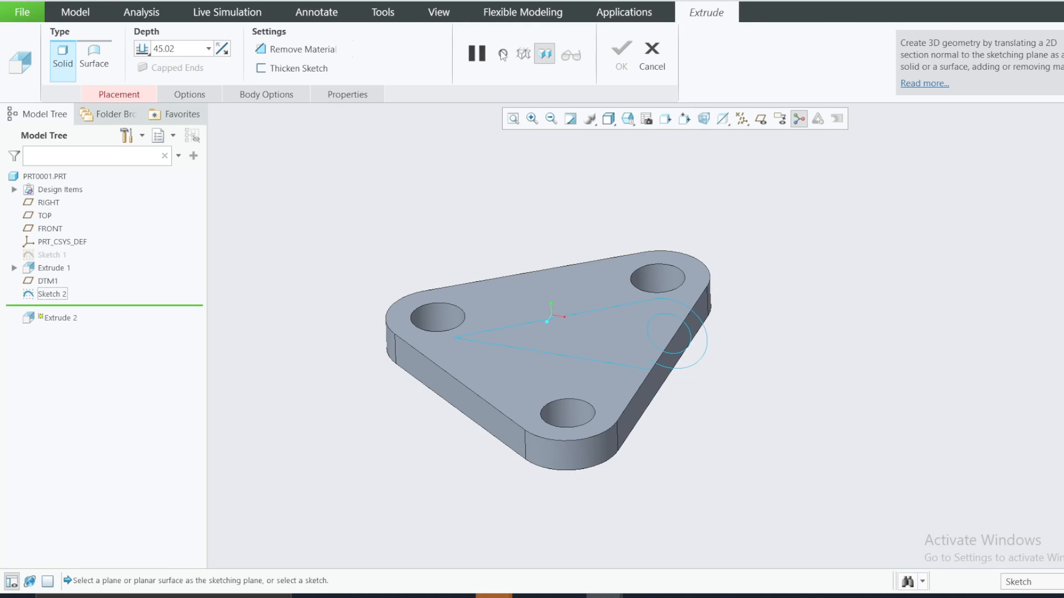
{"action": "left_click", "coordinate": [138, 98]}
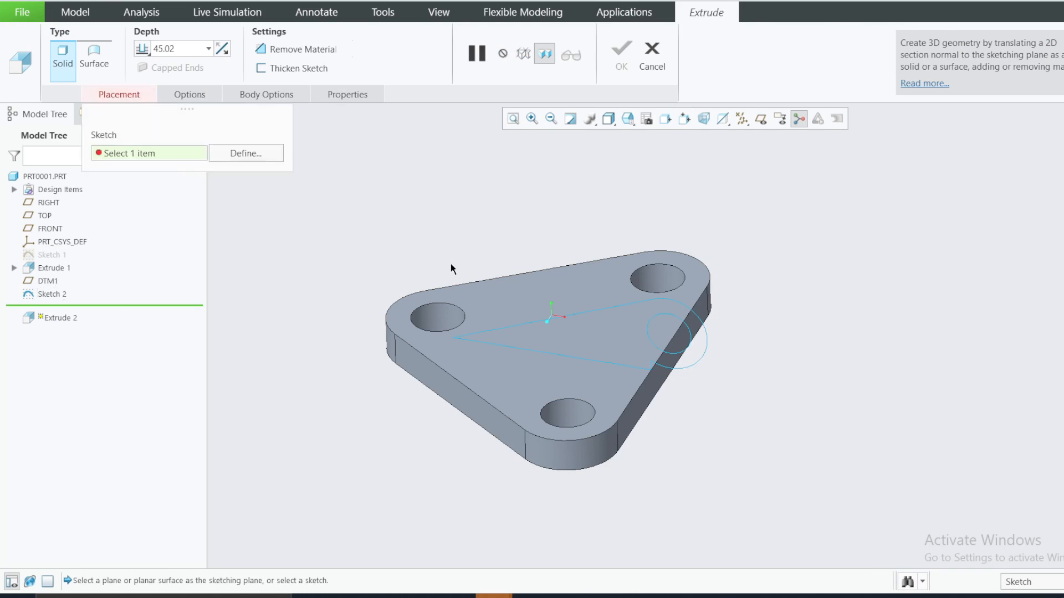
{"action": "middle_click_drag", "start_coordinate": [648, 304], "coordinate": [663, 255]}
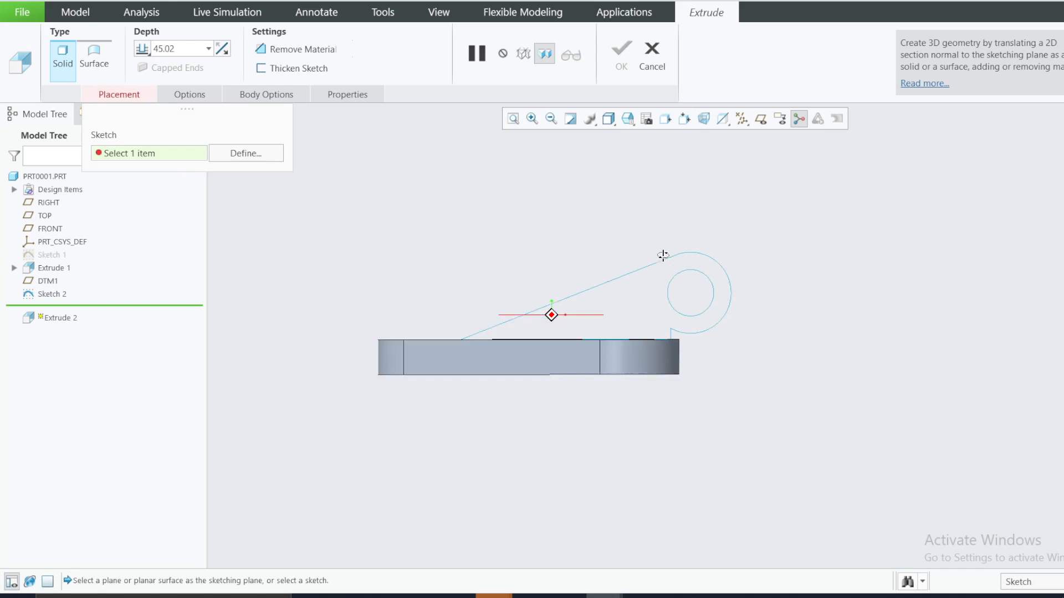
{"action": "key", "text": "ctrl+d"}
{"action": "left_click", "coordinate": [657, 58]}
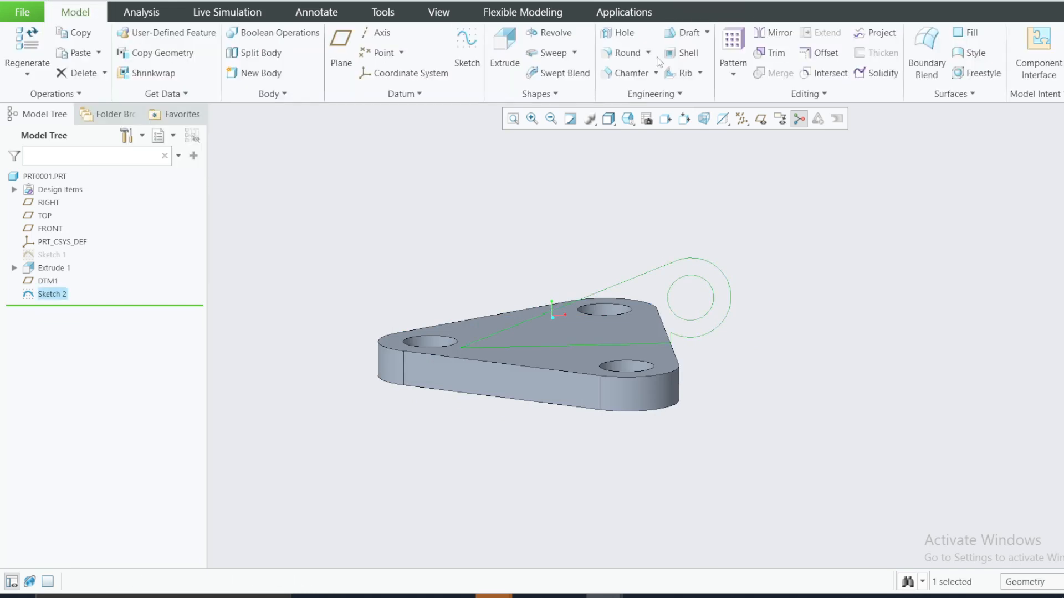
Step: Reopen Sketch 2, trim the leftover arc piece beyond the sloping line's tangent point, and accept the sketch
{"action": "right_click", "coordinate": [55, 299]}
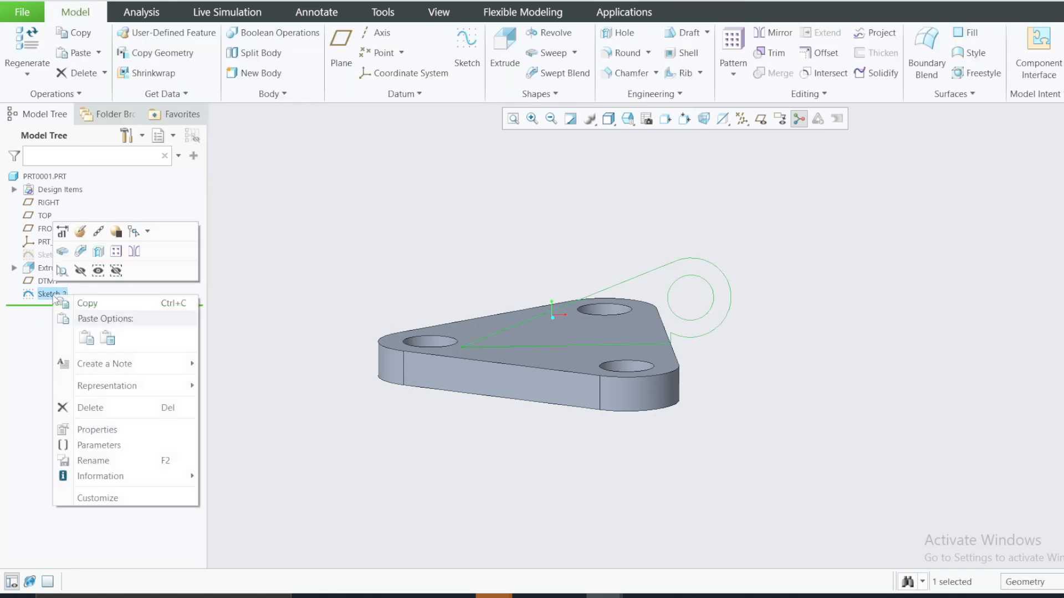
{"action": "left_click", "coordinate": [67, 251]}
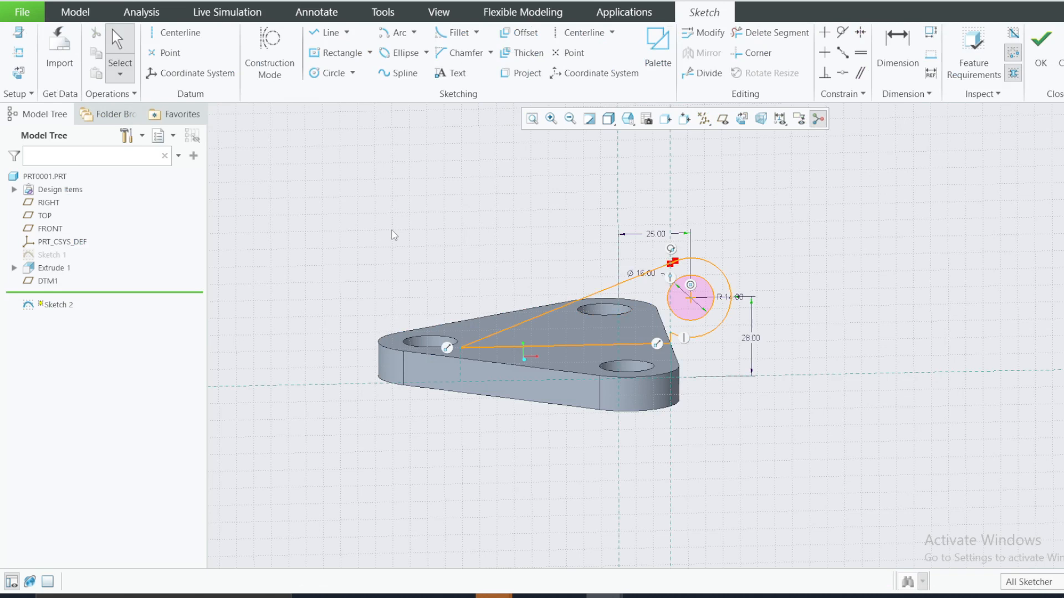
{"action": "scroll", "coordinate": [669, 247], "scroll_direction": "down", "scroll_amount": 6}
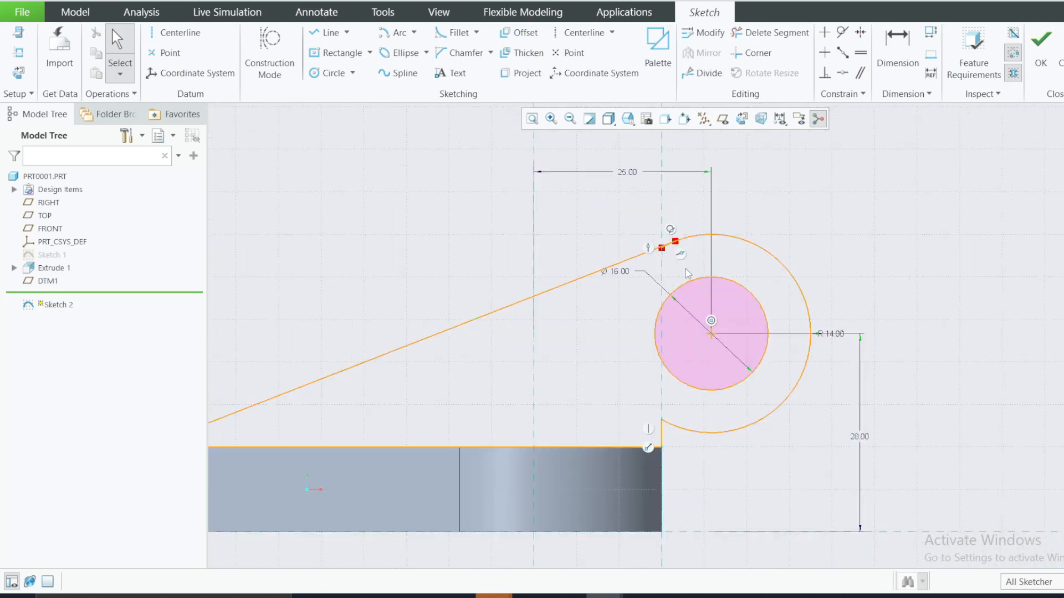
{"action": "scroll", "coordinate": [656, 272], "scroll_direction": "down", "scroll_amount": 7}
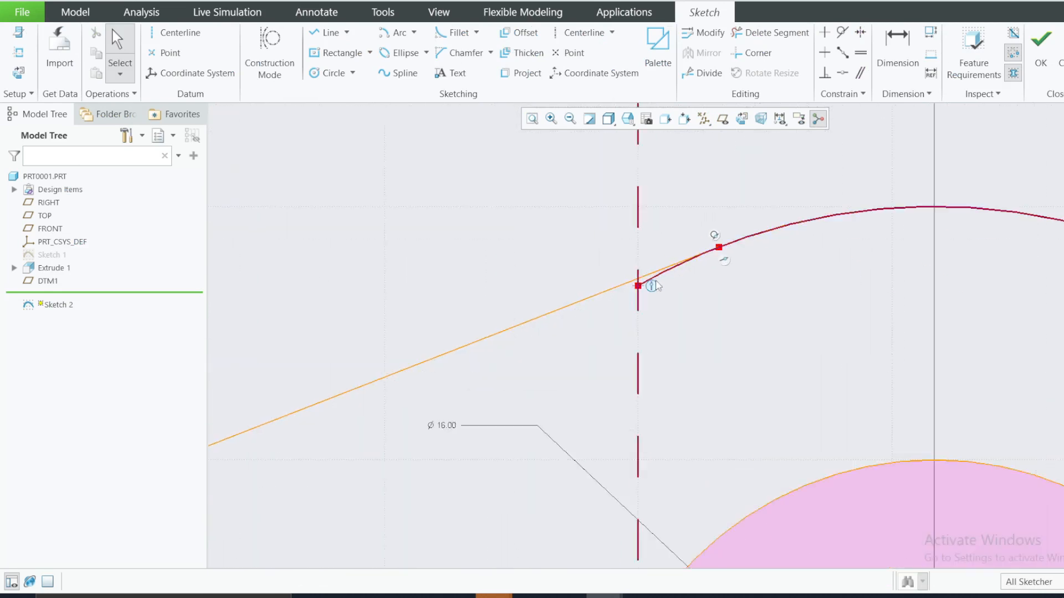
{"action": "left_click", "coordinate": [789, 35]}
{"action": "left_click", "coordinate": [597, 296]}
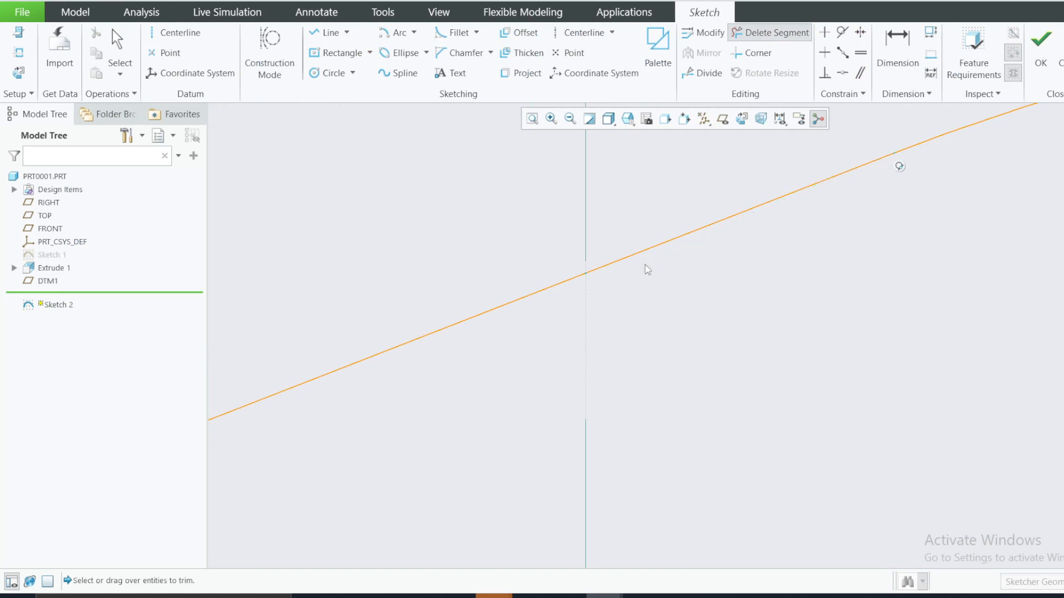
{"action": "scroll", "coordinate": [645, 266], "scroll_direction": "up", "scroll_amount": 3}
{"action": "scroll", "coordinate": [647, 260], "scroll_direction": "up", "scroll_amount": 6}
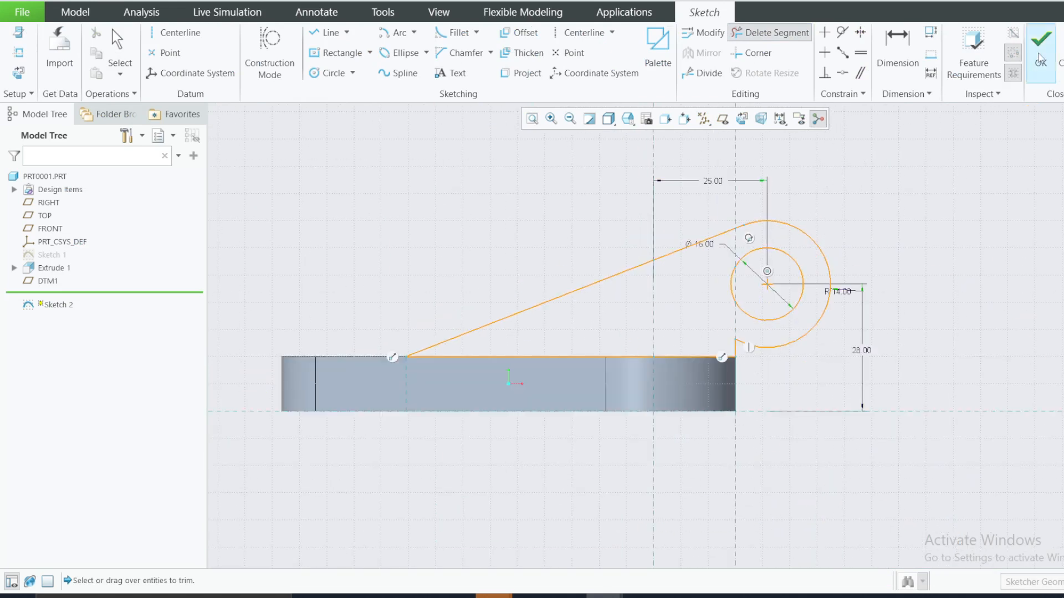
{"action": "left_click", "coordinate": [1041, 44]}
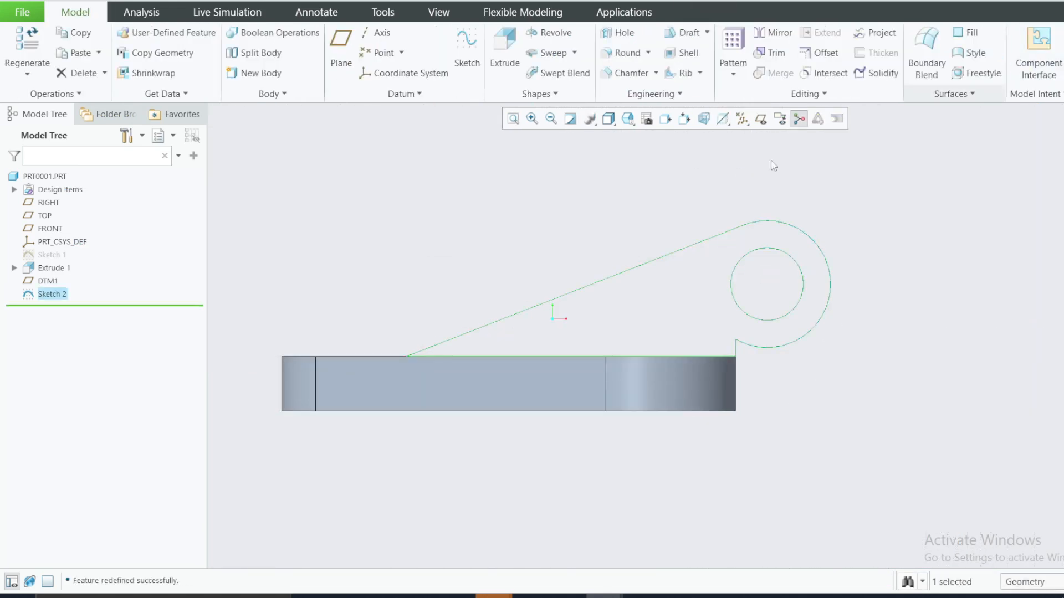
Step: Extrude the upright lug sketch as a solid to a depth of 12
{"action": "left_click", "coordinate": [504, 51]}
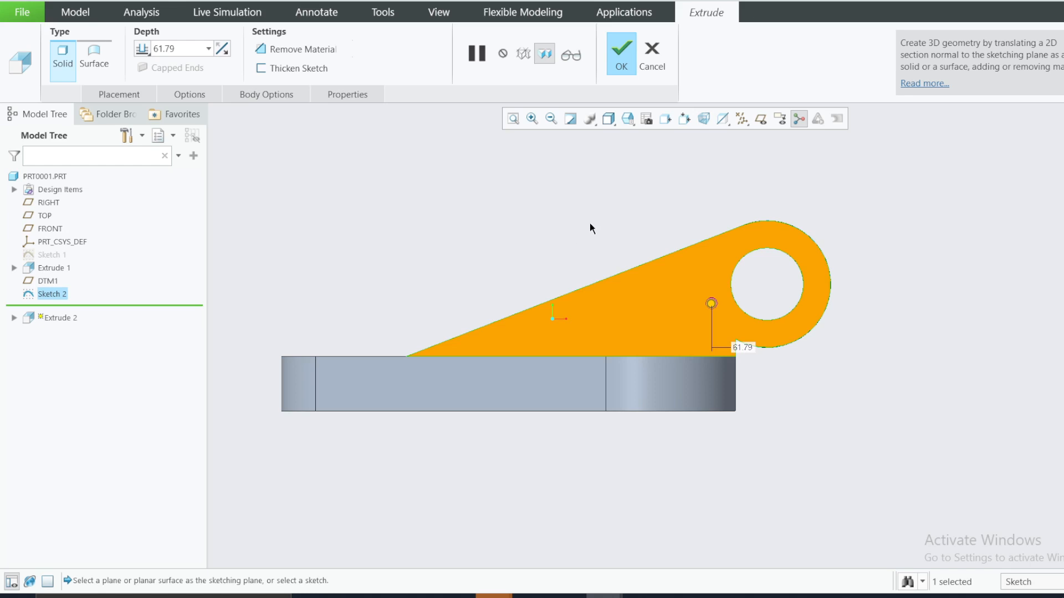
{"action": "double_click", "coordinate": [173, 44]}
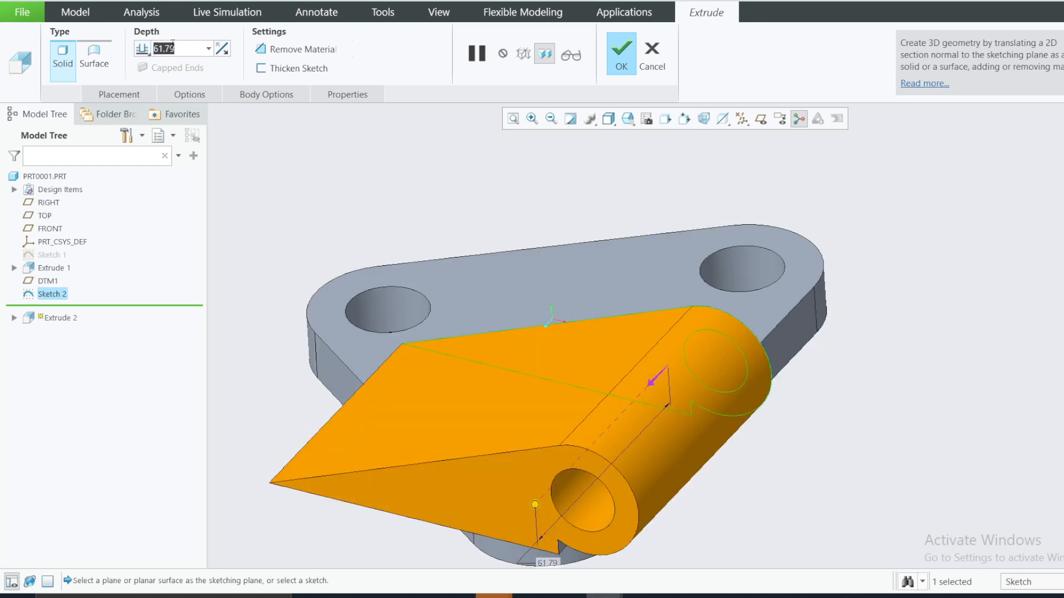
{"action": "type", "text": "12"}
{"action": "key", "text": "Return"}
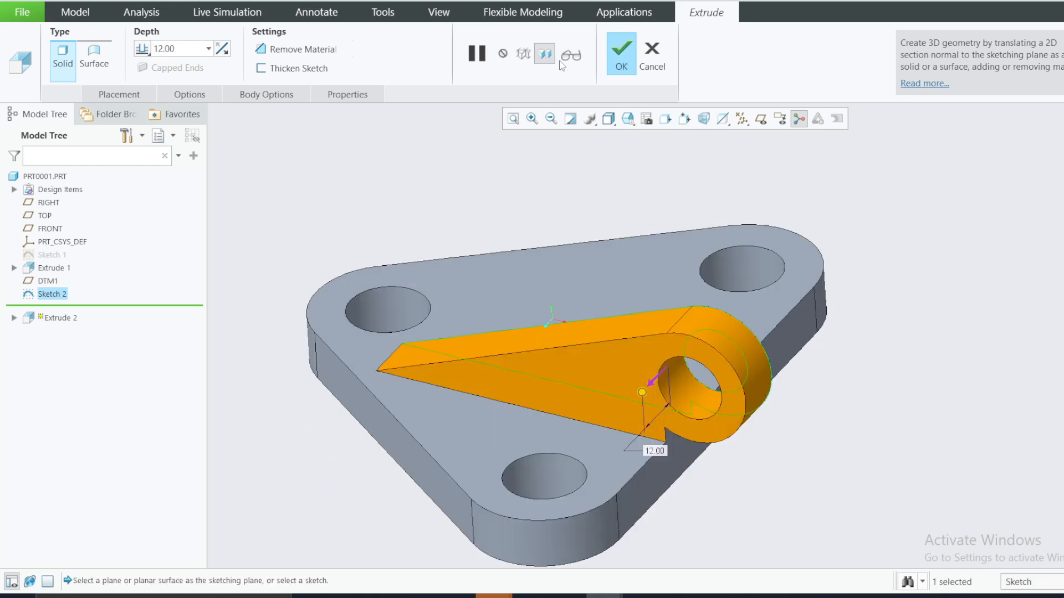
{"action": "left_click", "coordinate": [616, 52]}
{"action": "scroll", "coordinate": [562, 221], "scroll_direction": "down", "scroll_amount": 3}
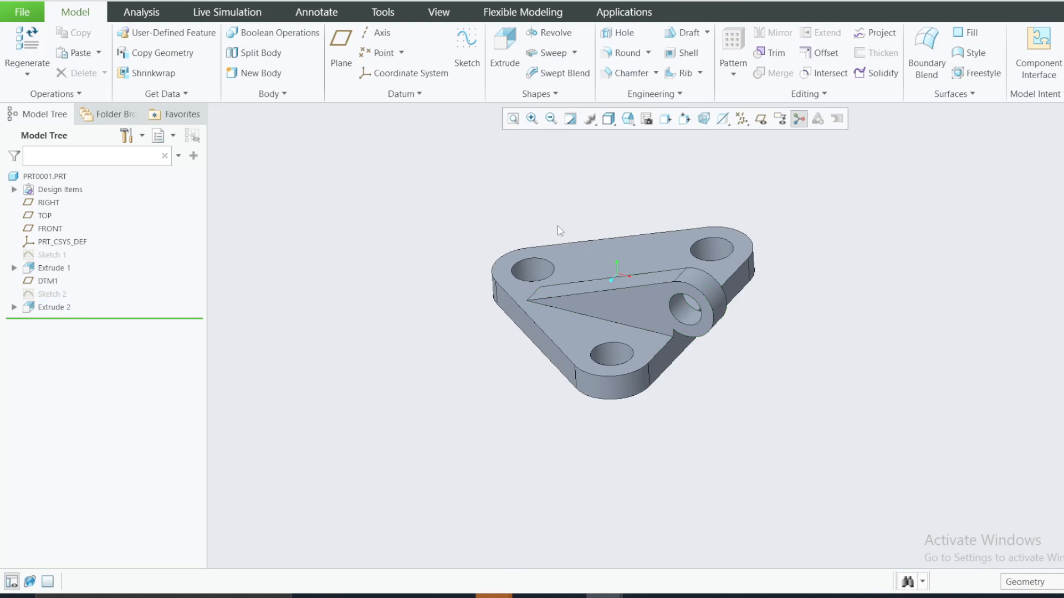
Step: Check the lug layout in the reference drawing and mirror the lug extrusion about the FRONT datum plane
{"action": "middle_click_drag", "start_coordinate": [675, 299], "coordinate": [671, 348]}
{"action": "left_click", "coordinate": [752, 596]}
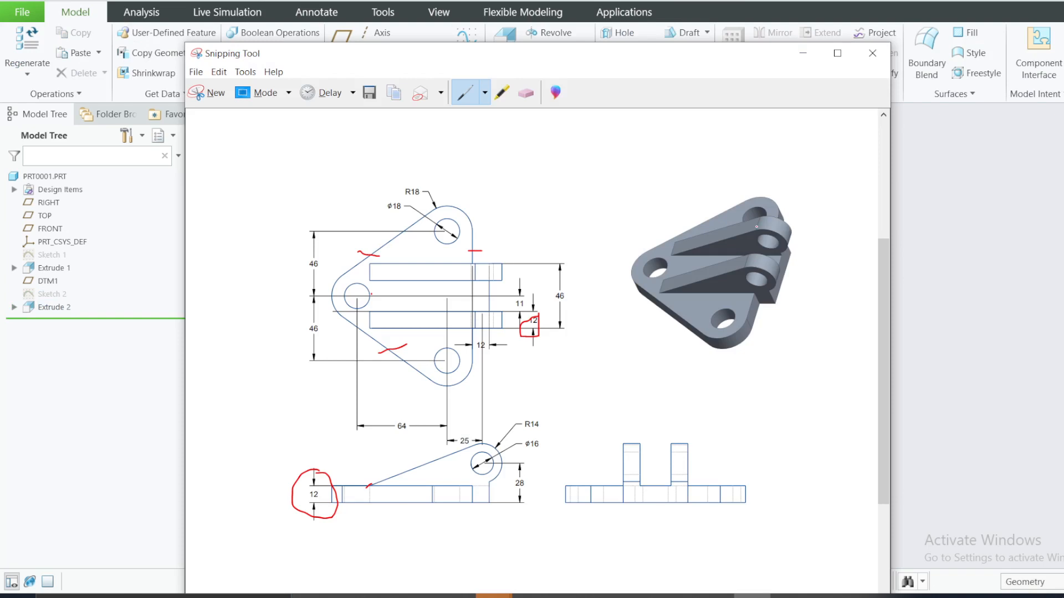
{"action": "left_click", "coordinate": [802, 52]}
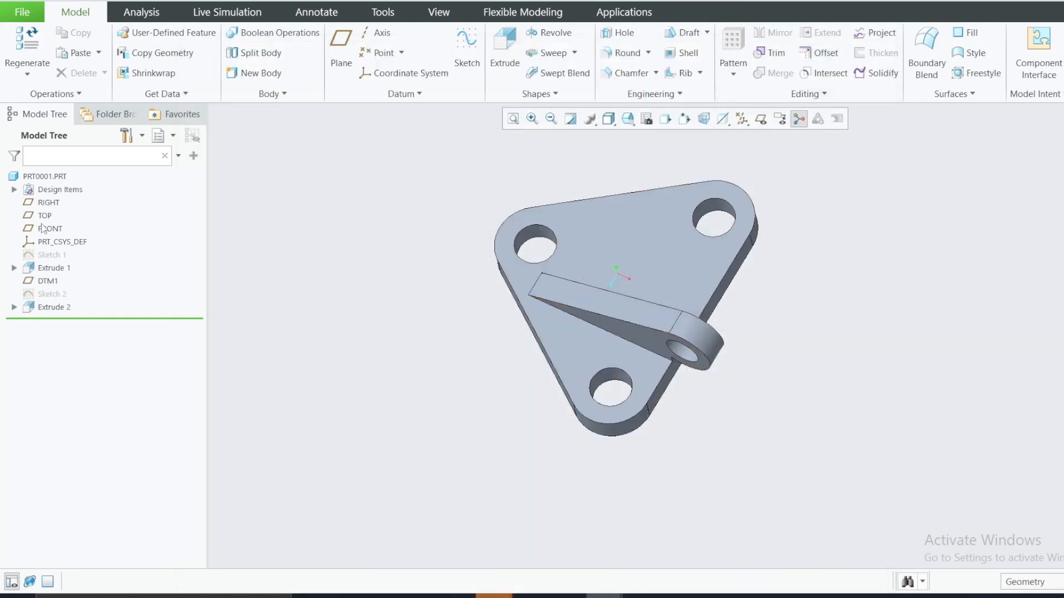
{"action": "right_click", "coordinate": [53, 308]}
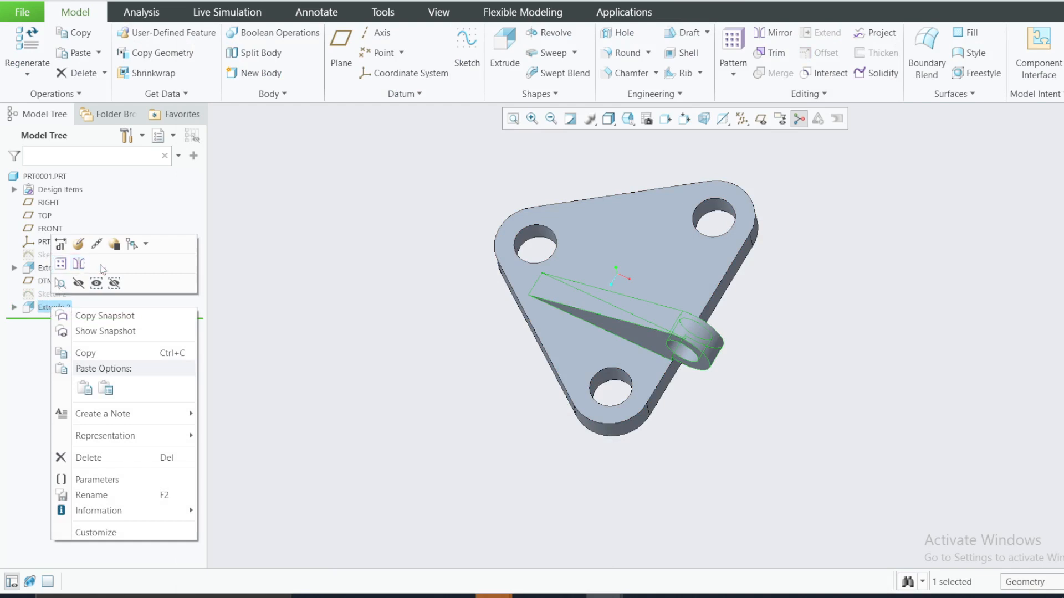
{"action": "left_click", "coordinate": [78, 265]}
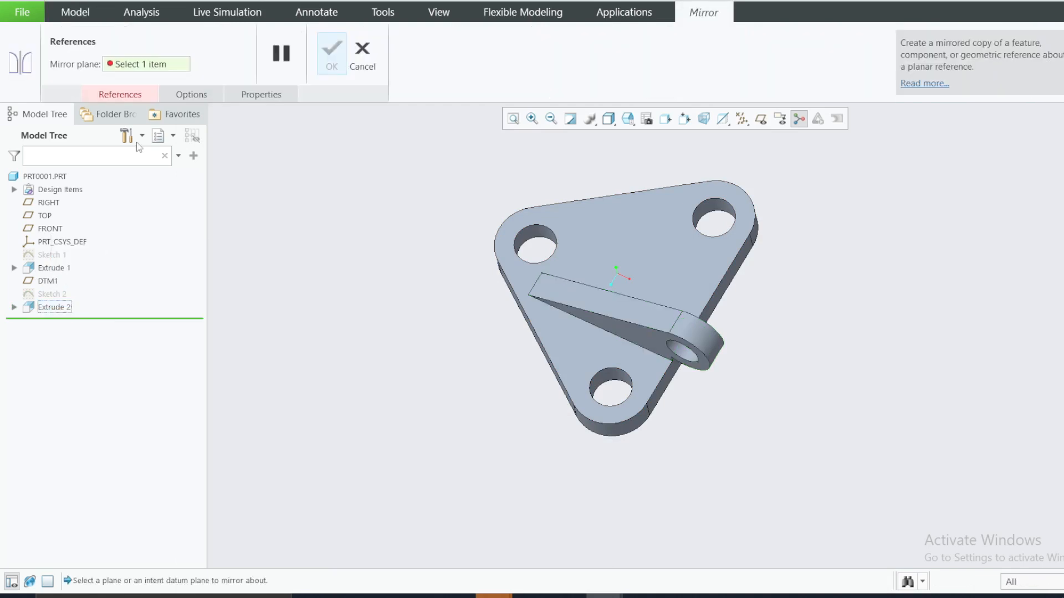
{"action": "left_click", "coordinate": [132, 95]}
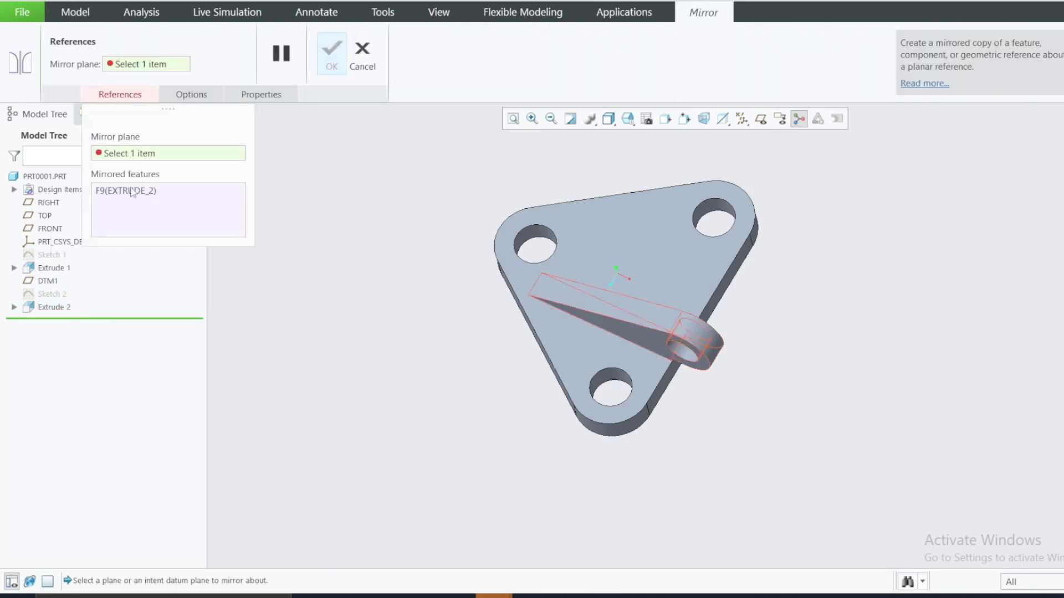
{"action": "left_click", "coordinate": [51, 229]}
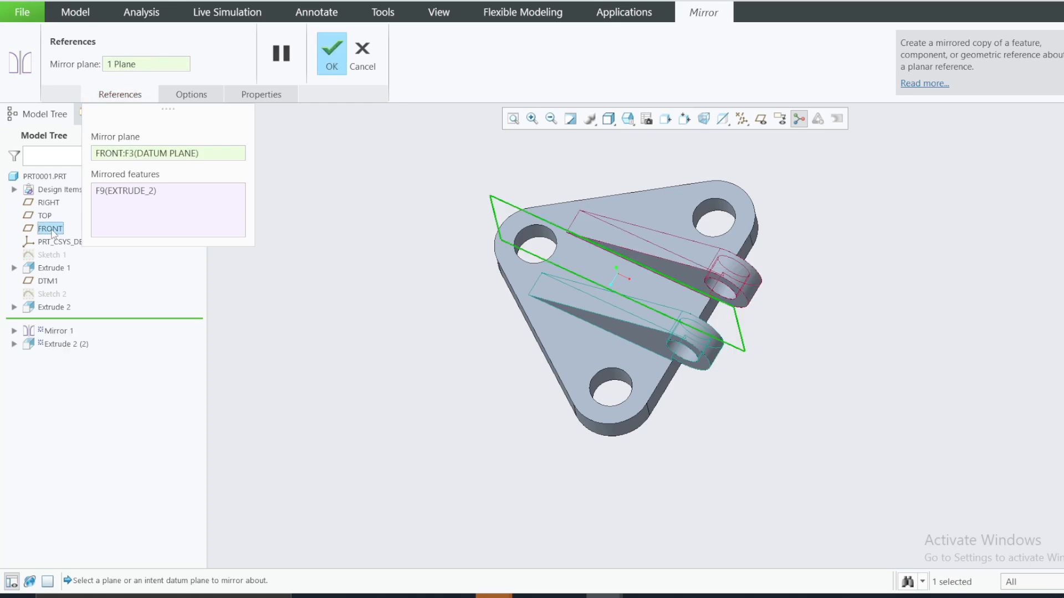
{"action": "left_click", "coordinate": [331, 59]}
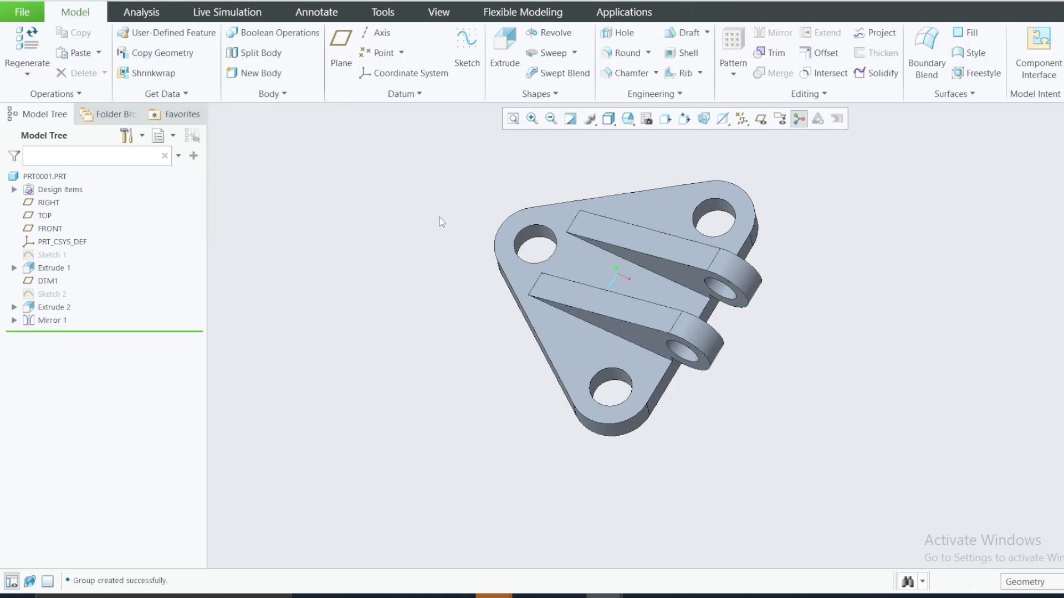
Step: Set the model view to Default Orientation to inspect the bracket with both lugs
{"action": "left_click", "coordinate": [608, 119]}
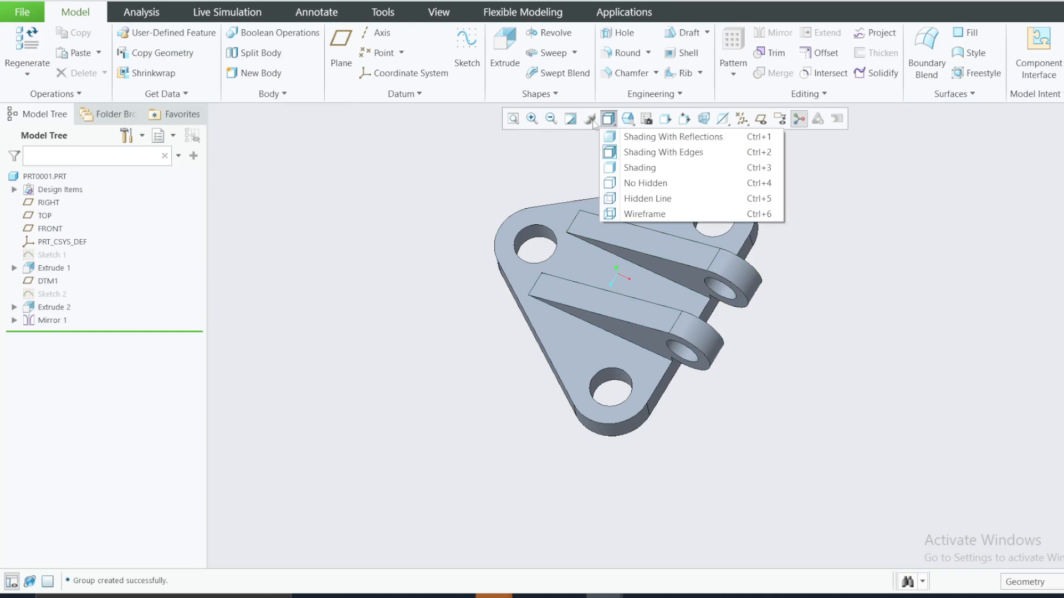
{"action": "left_click", "coordinate": [627, 119]}
{"action": "left_click", "coordinate": [627, 119]}
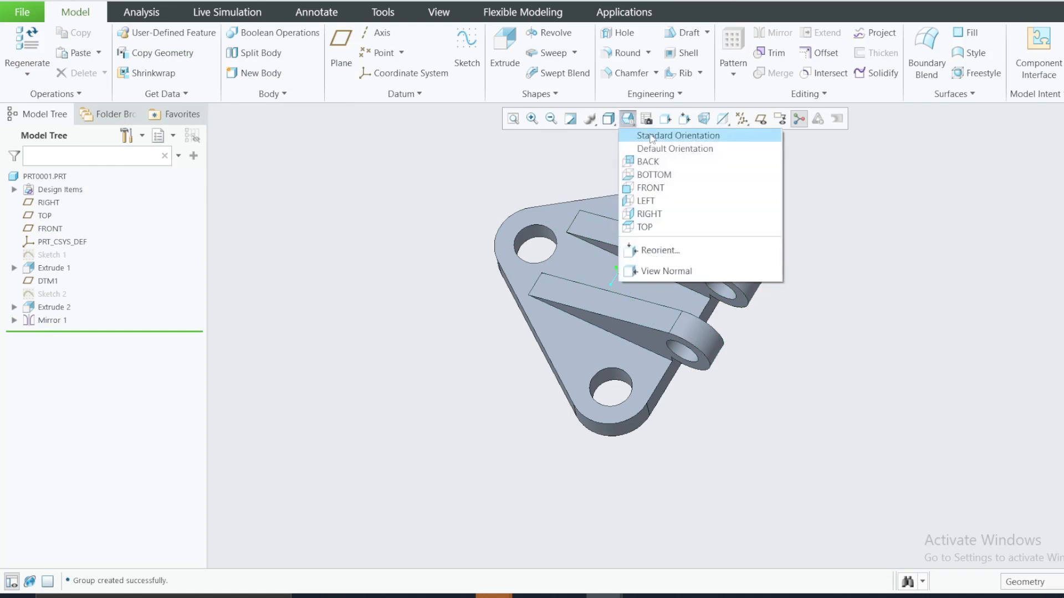
{"action": "left_click", "coordinate": [651, 148]}
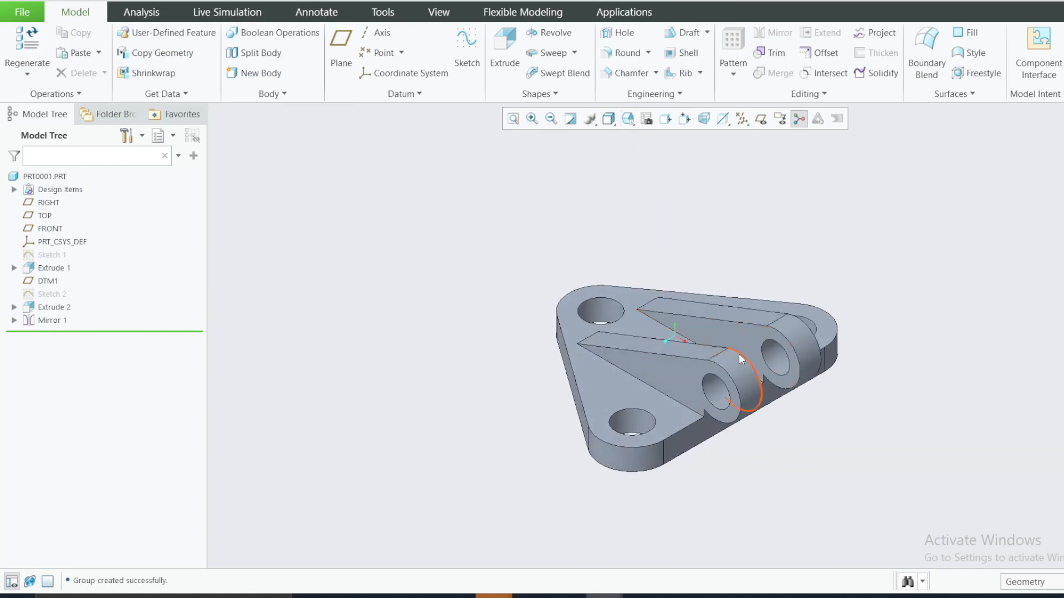
{"action": "scroll", "coordinate": [897, 392], "scroll_direction": "up", "scroll_amount": 3}
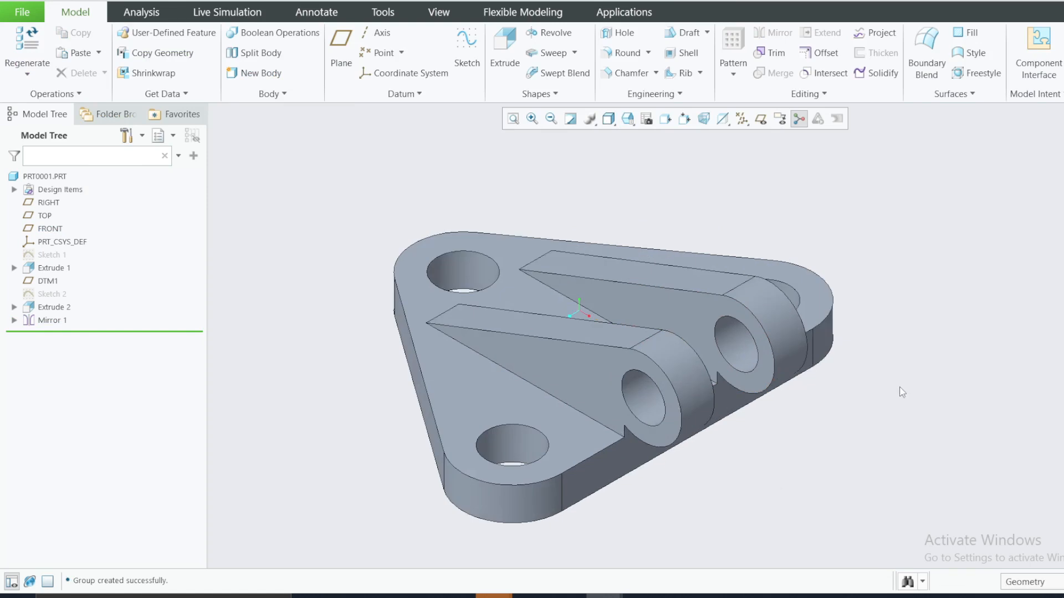
Step: Compare the bracket with the reference drawing in Snipping Tool and return to the model
{"action": "left_click", "coordinate": [752, 597]}
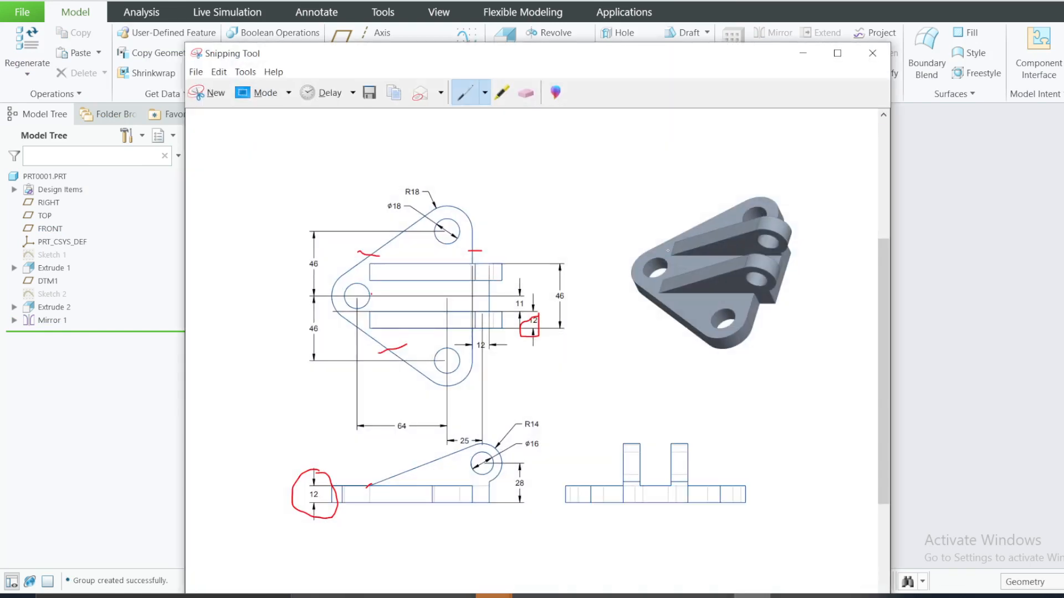
{"action": "mouse_move", "coordinate": [711, 189]}
{"action": "left_mouse_down"}
{"action": "mouse_move", "coordinate": [762, 178]}
{"action": "mouse_move", "coordinate": [806, 129]}
{"action": "left_mouse_up"}
{"action": "left_click", "coordinate": [802, 53]}
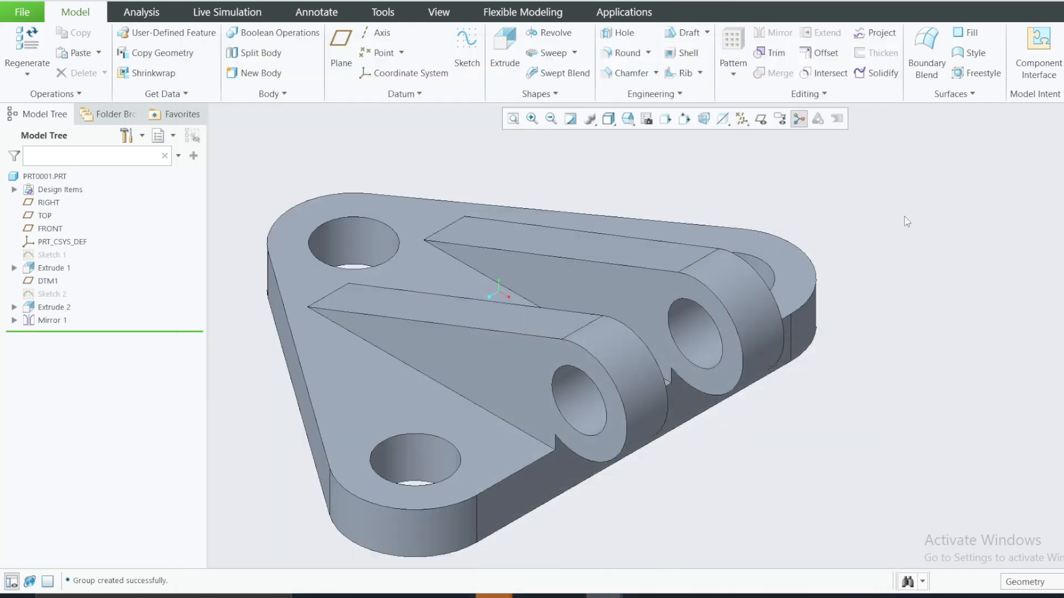